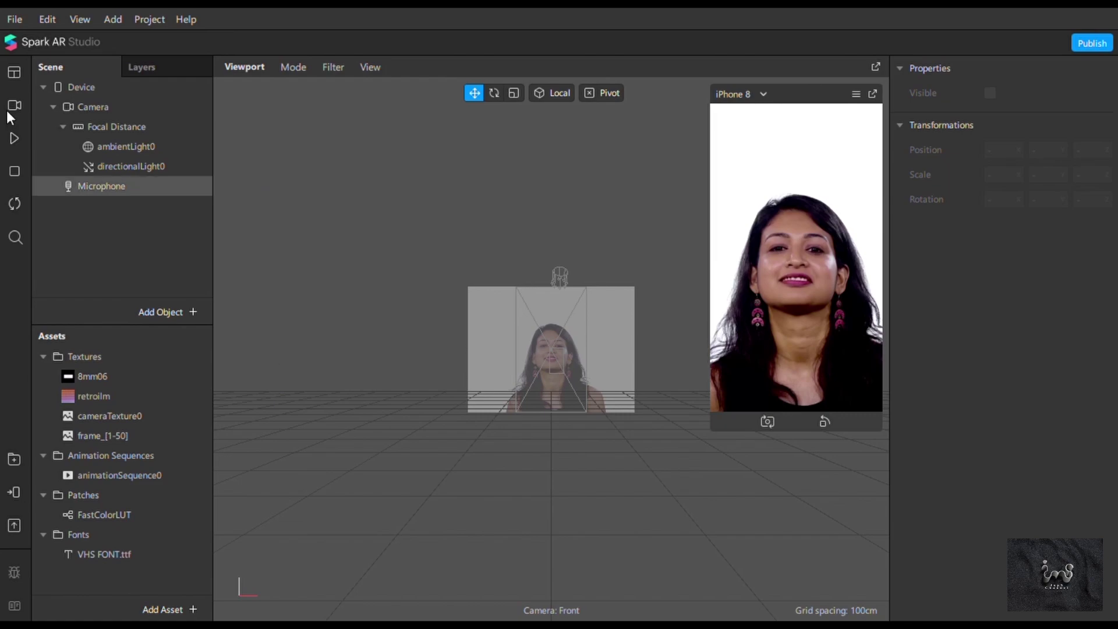
Start playing the simulated camera video in the device preview.
left_click(13, 143)
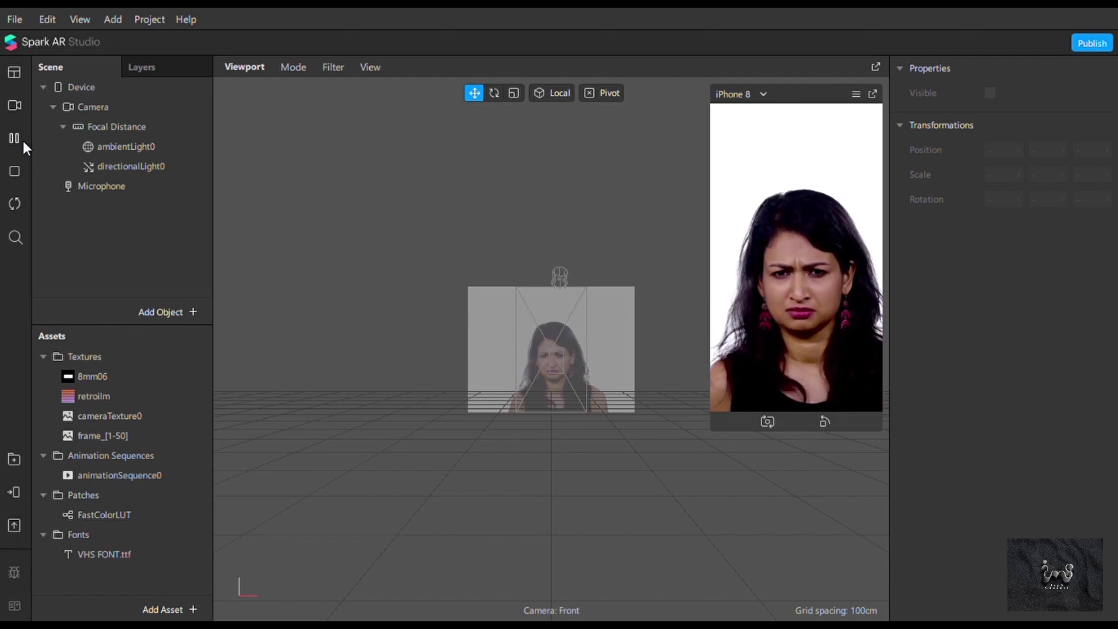
Add a rectangle to the scene, with Relative width and height filling the whole screen.
right_click(114, 229)
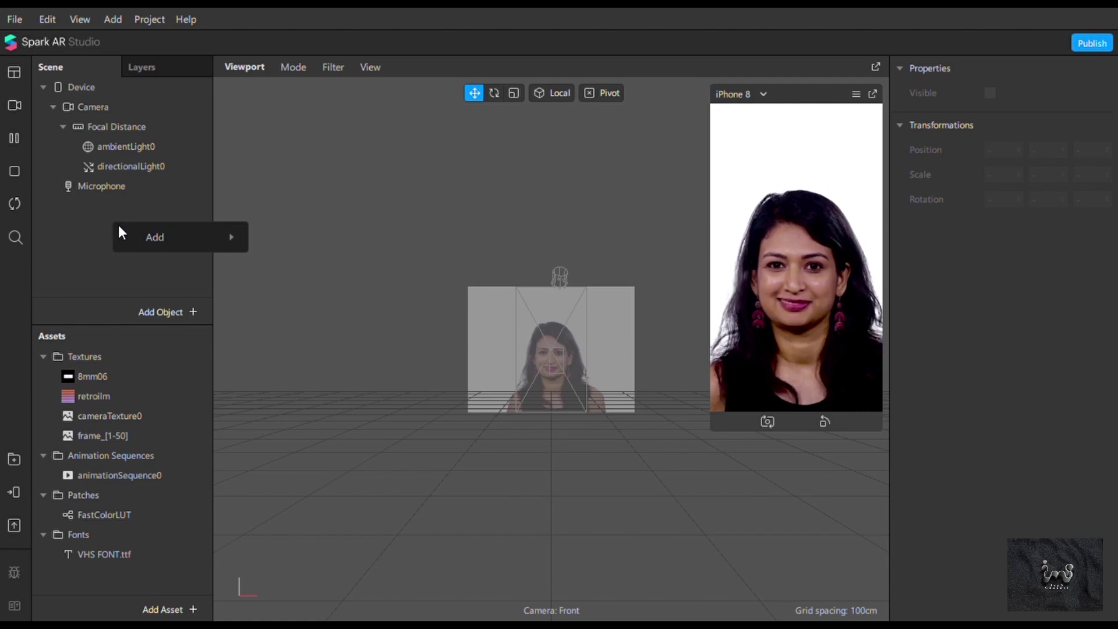
mouse_move(242, 241)
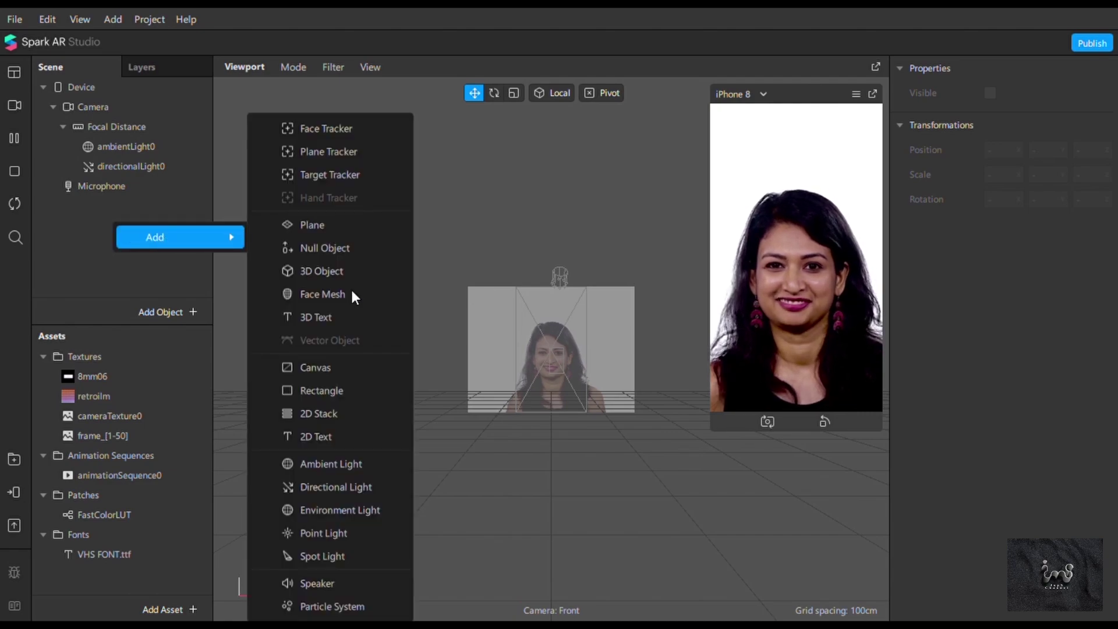
left_click(320, 388)
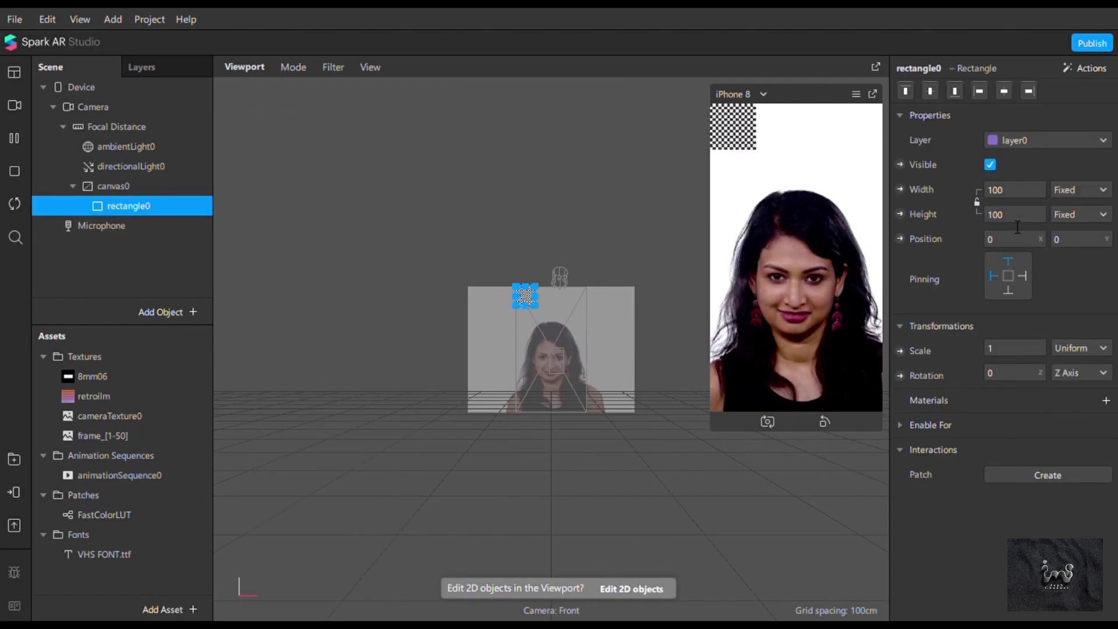
left_click(1013, 190)
left_click(1008, 219)
left_click(1009, 219)
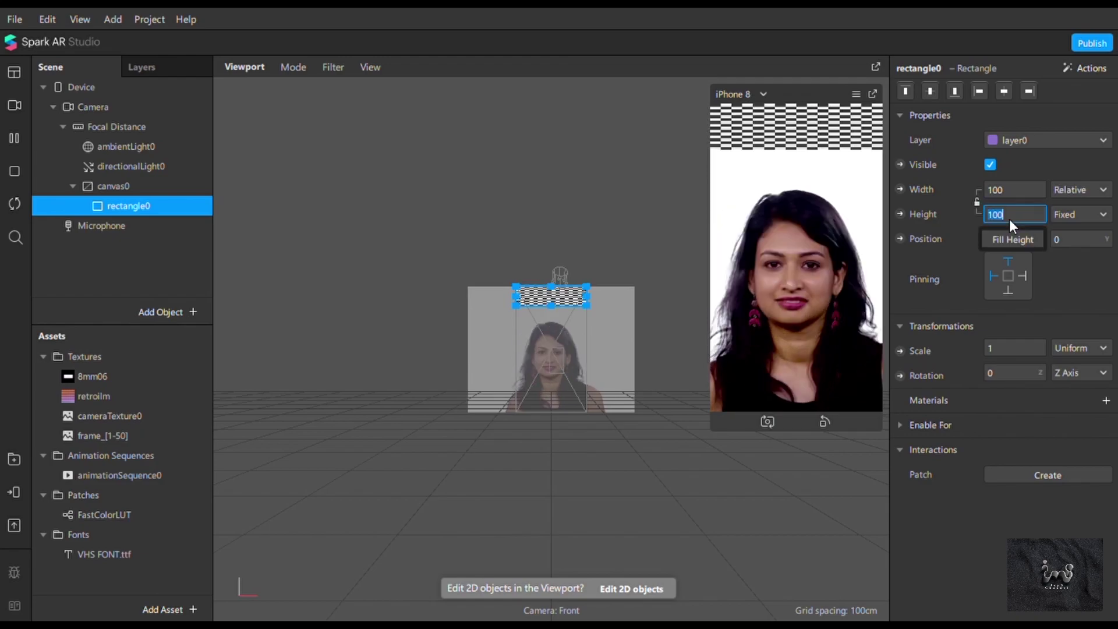
left_click(1010, 247)
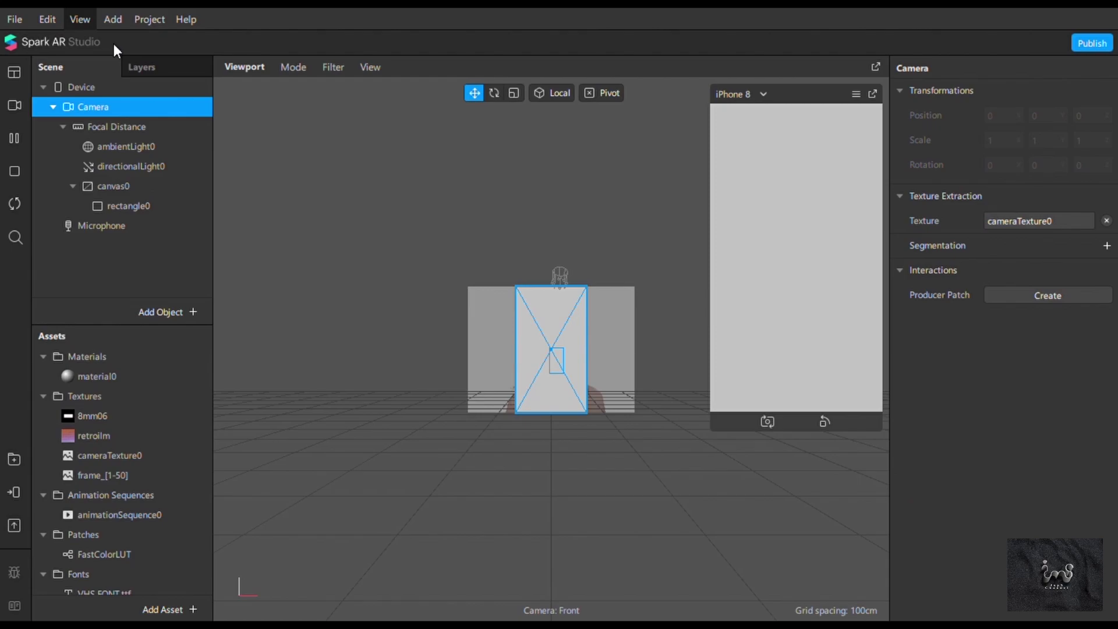
Show the Patch Editor and switch material0 to the Flat shader.
key("alt+v")
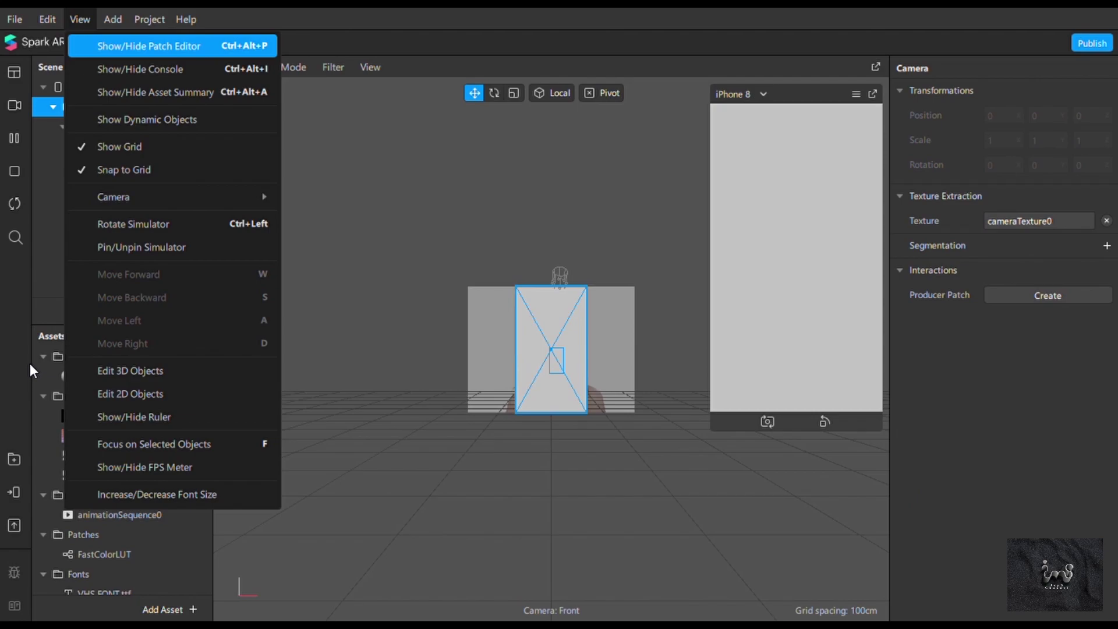
key("Return")
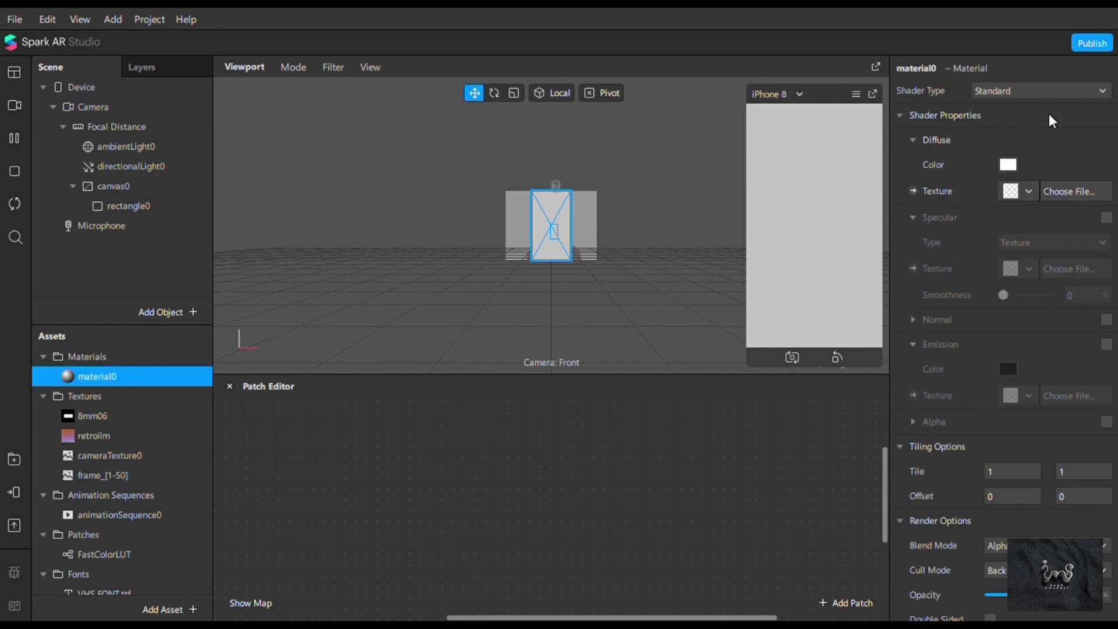
left_click(1028, 93)
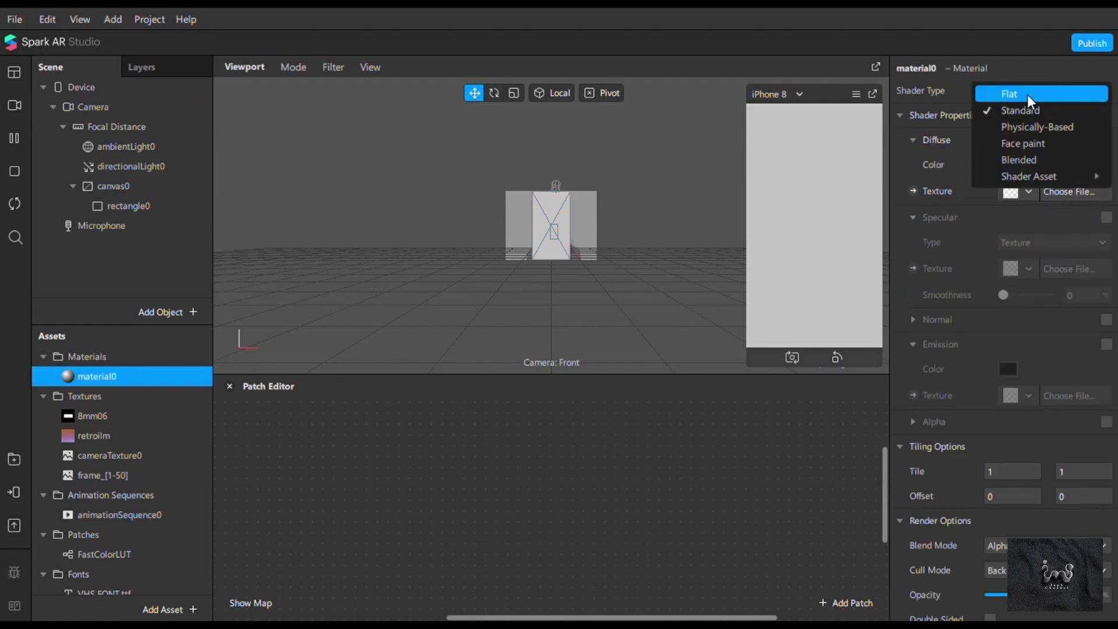
left_click(1028, 94)
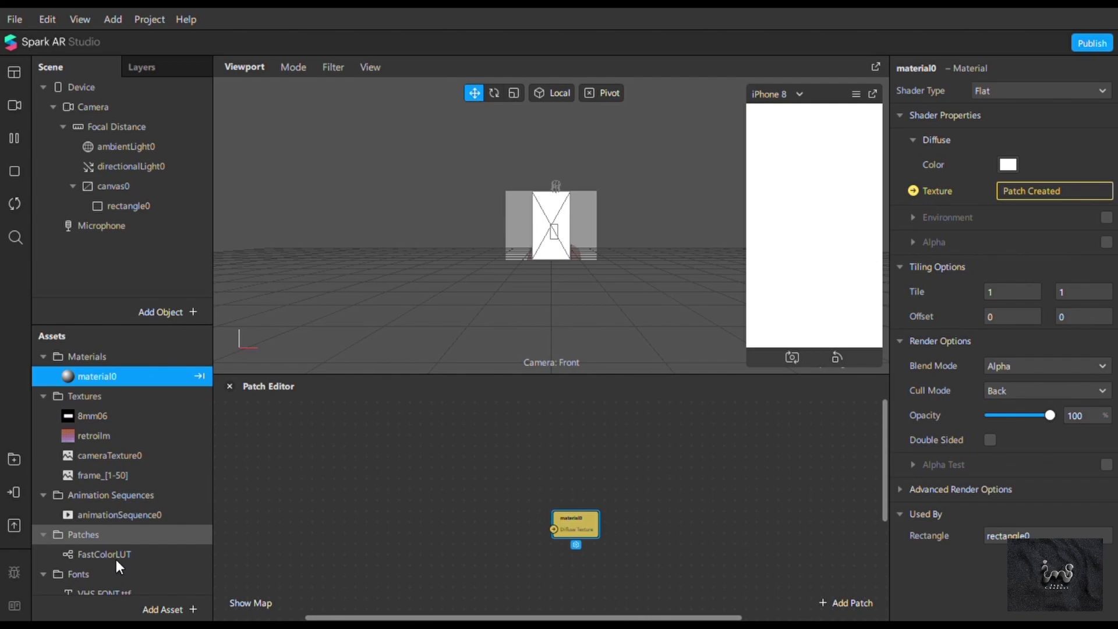
Place FastColorLUT and cameraTexture0 patches in the graph, camera texture on the left.
left_click_drag(295, 450, 559, 441)
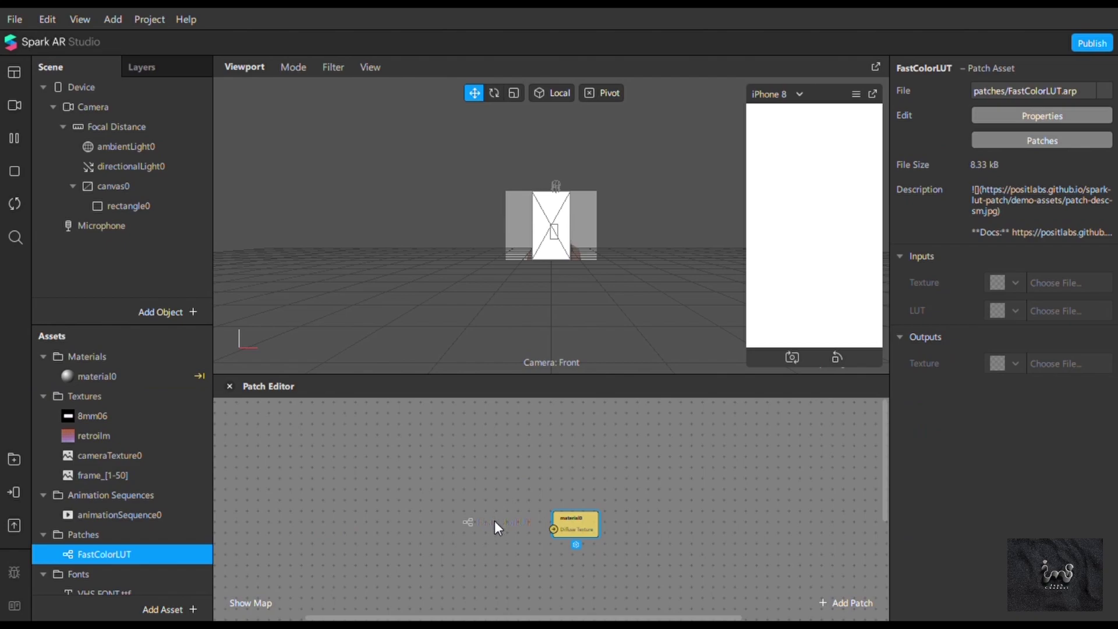
left_click_drag(491, 523, 491, 523)
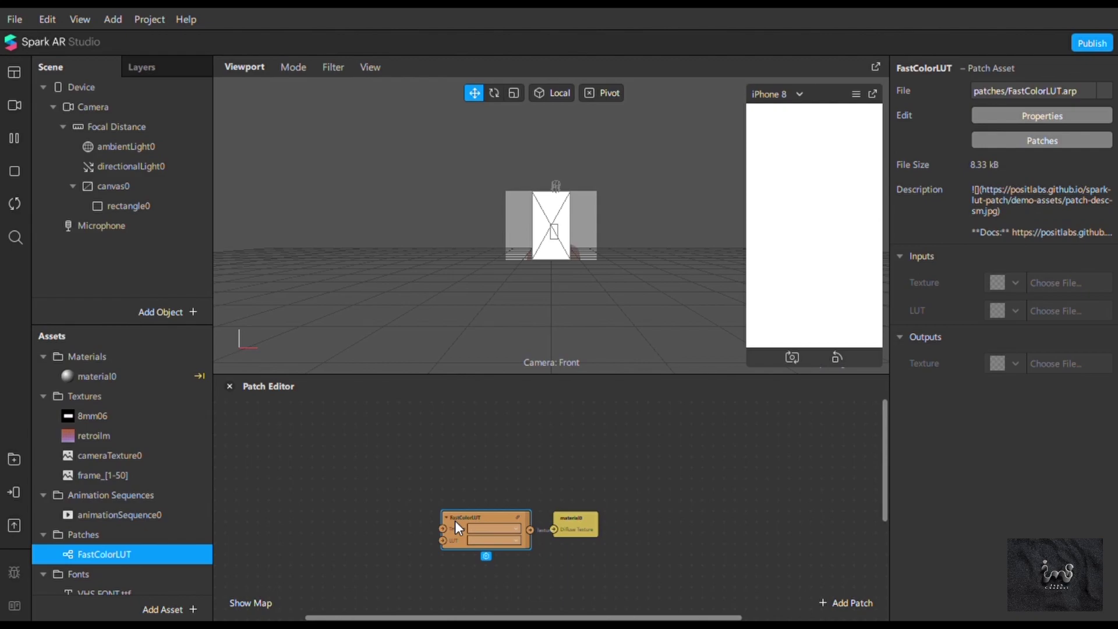
scroll(456, 520, "up", 2)
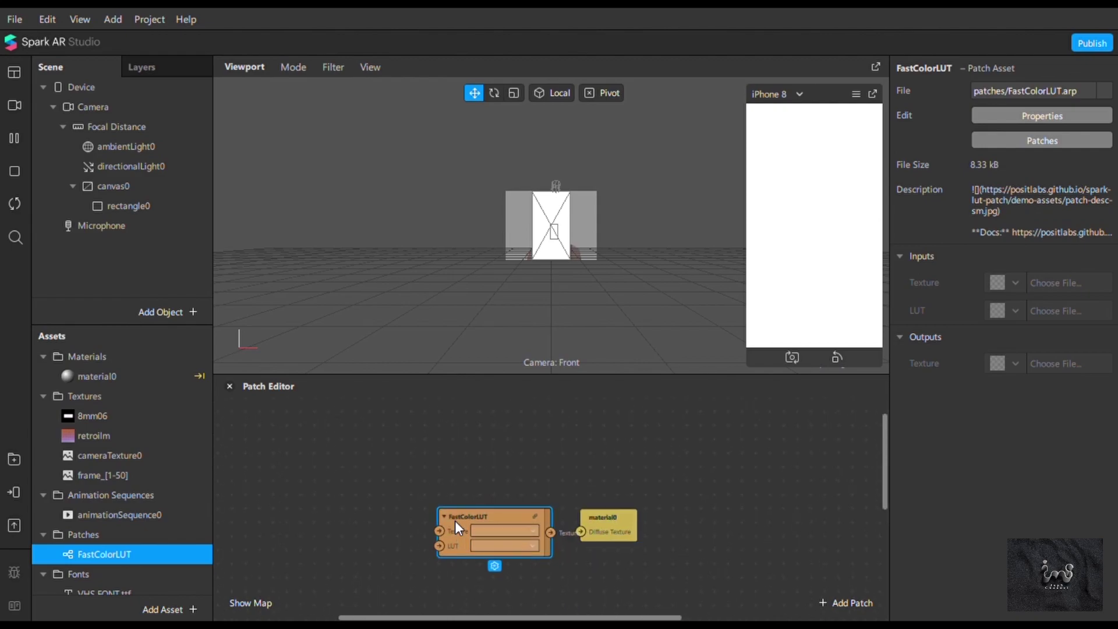
scroll(456, 521, "up", 2)
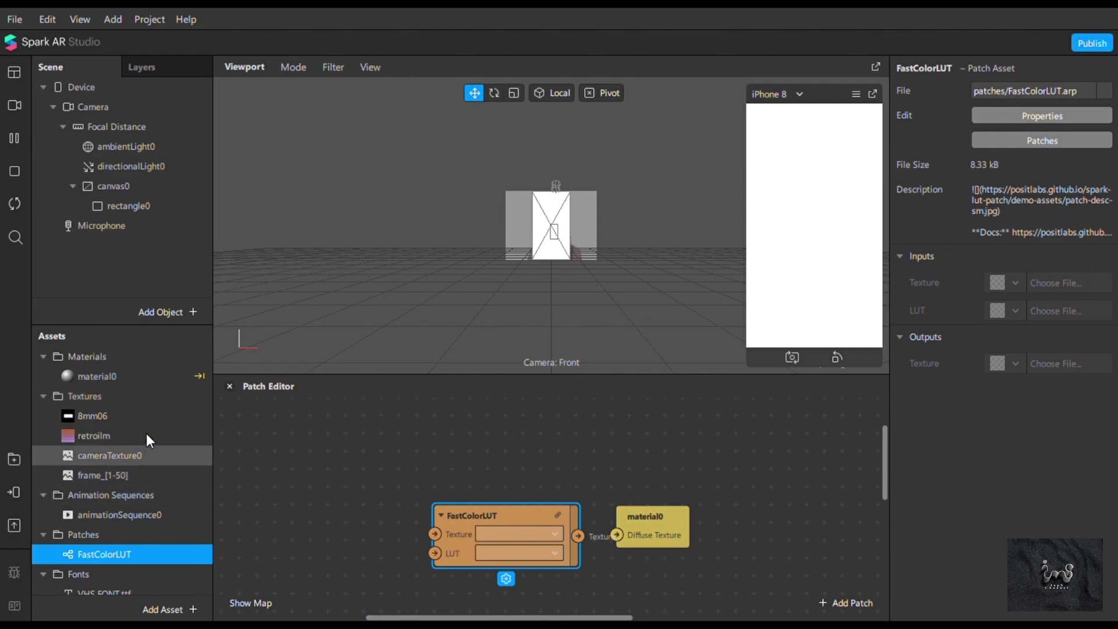
left_click_drag(353, 482, 408, 489)
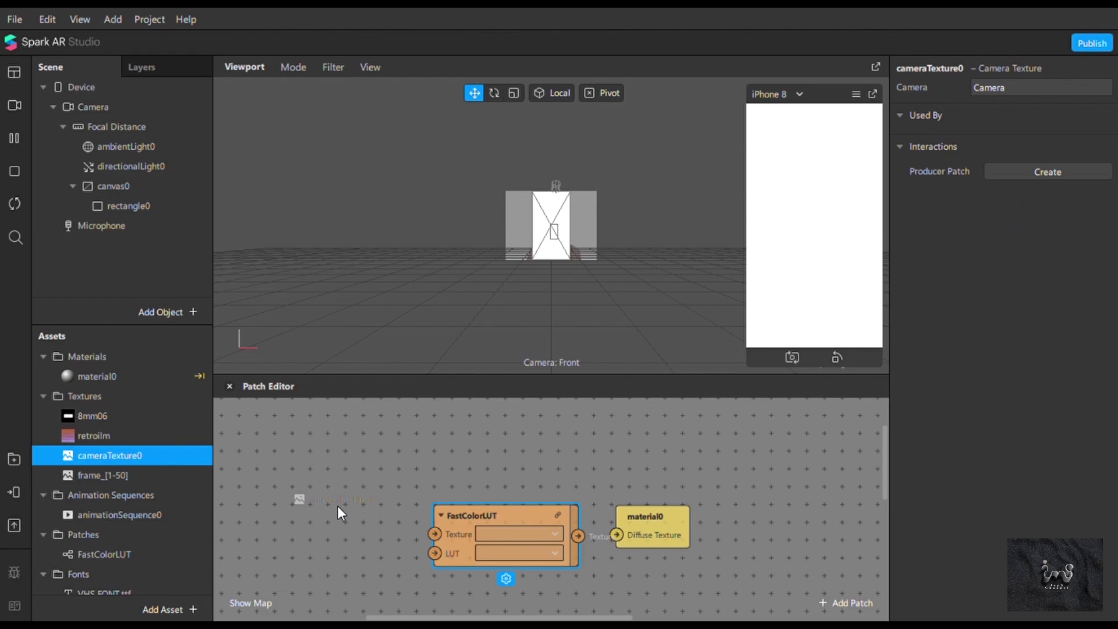
left_click_drag(334, 507, 334, 507)
left_click_drag(405, 487, 374, 512)
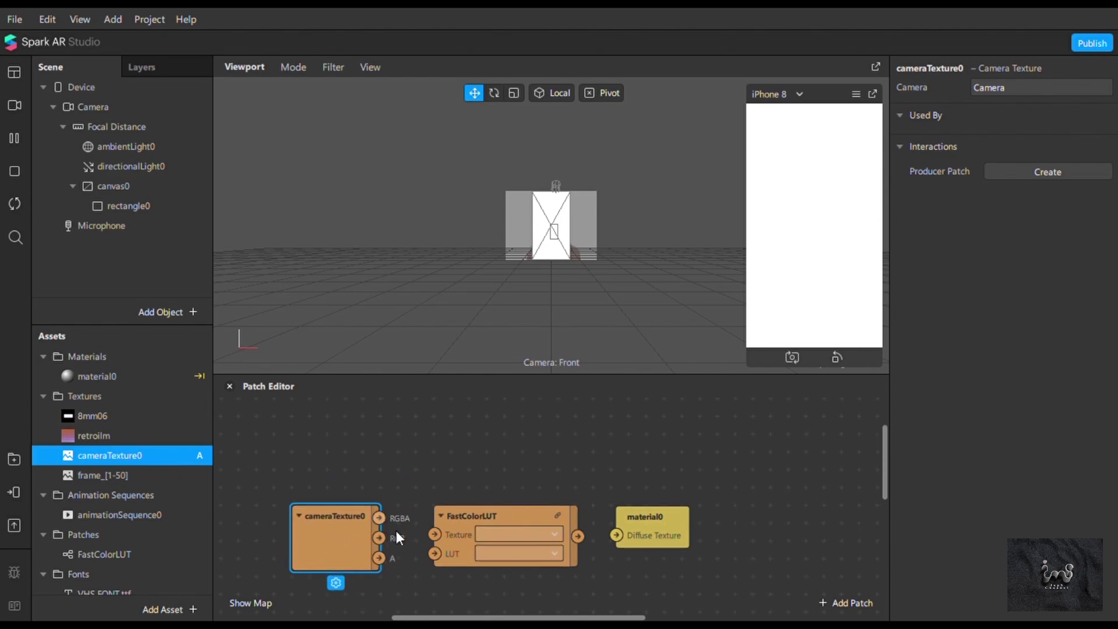
Wire the camera into FastColorLUT, set LUT to retroilm, and output into material0's Diffuse Texture.
left_click_drag(434, 538, 440, 532)
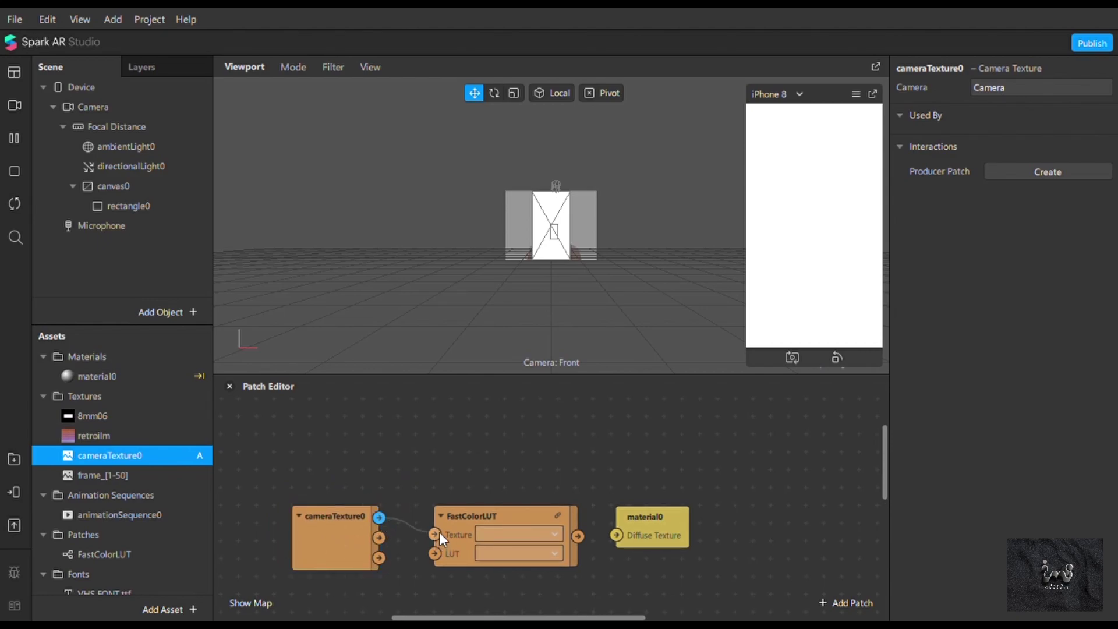
left_click(512, 554)
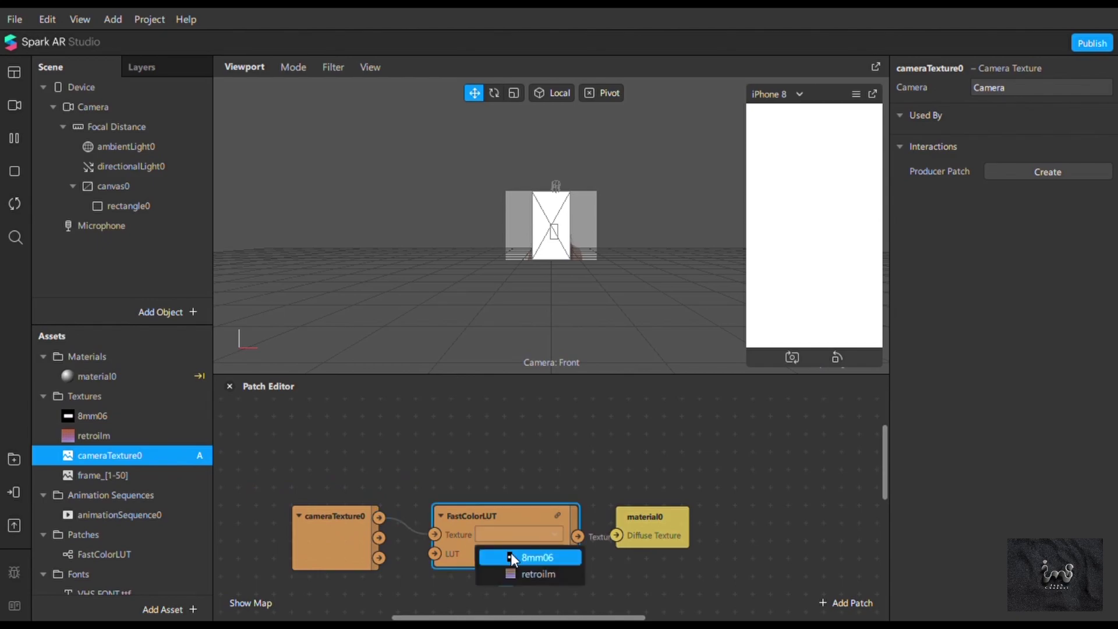
left_click(512, 574)
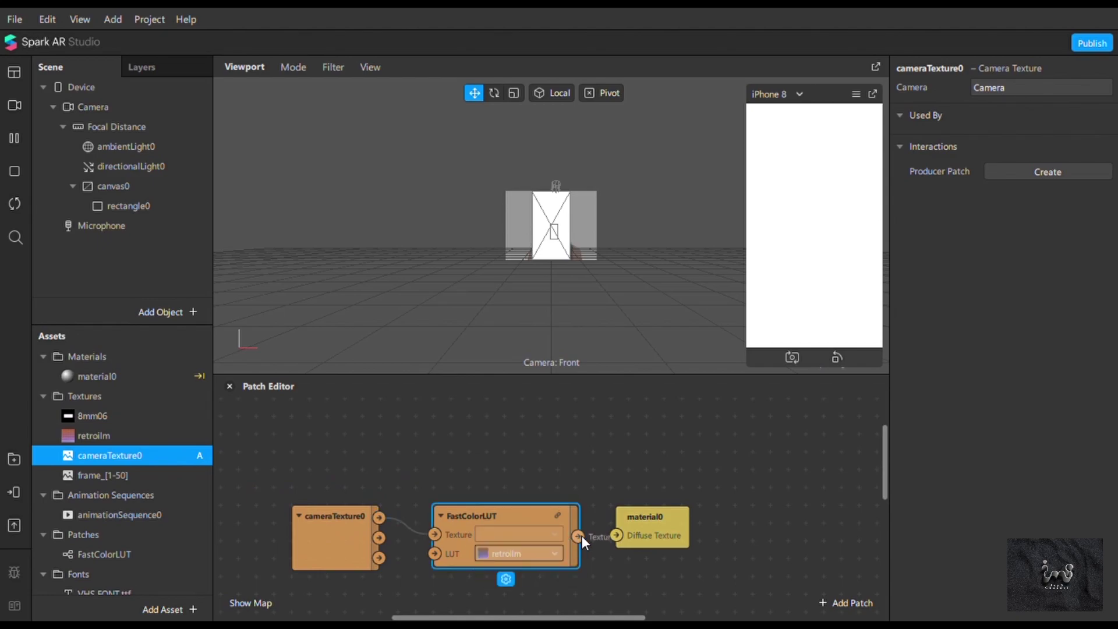
left_click_drag(578, 535, 610, 533)
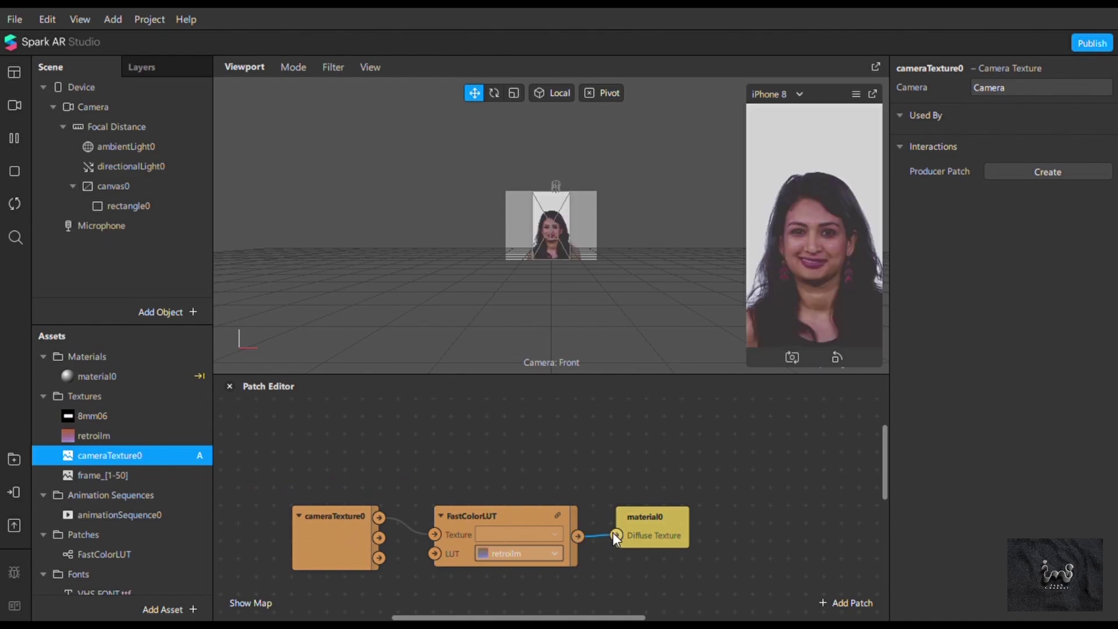
Switch the simulator to the green-background sample face video.
left_click(14, 105)
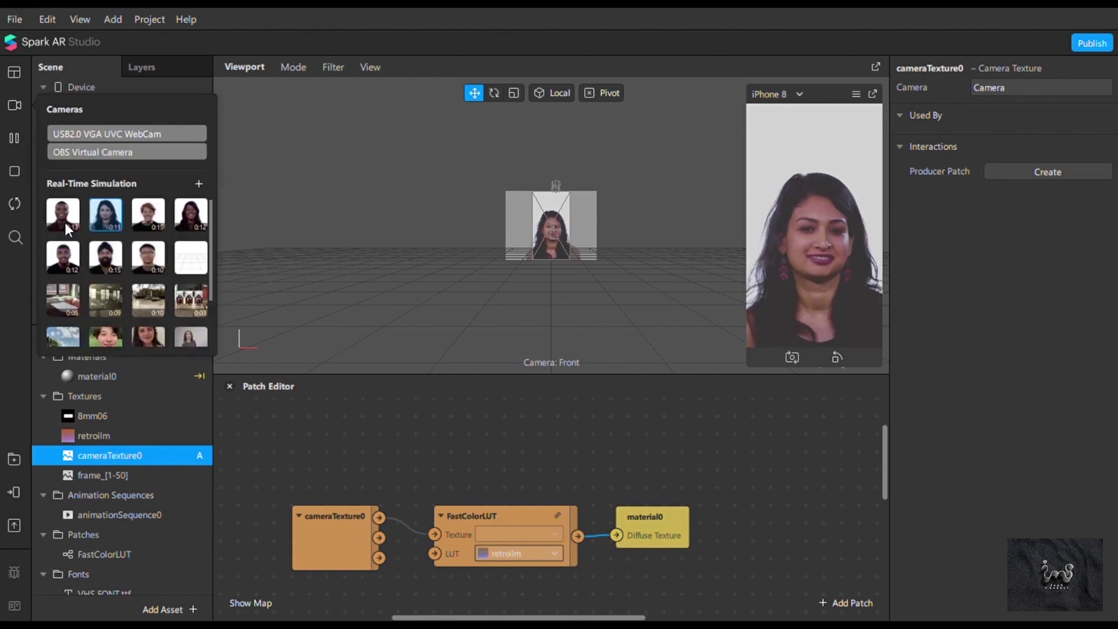
left_click(65, 223)
left_click(101, 336)
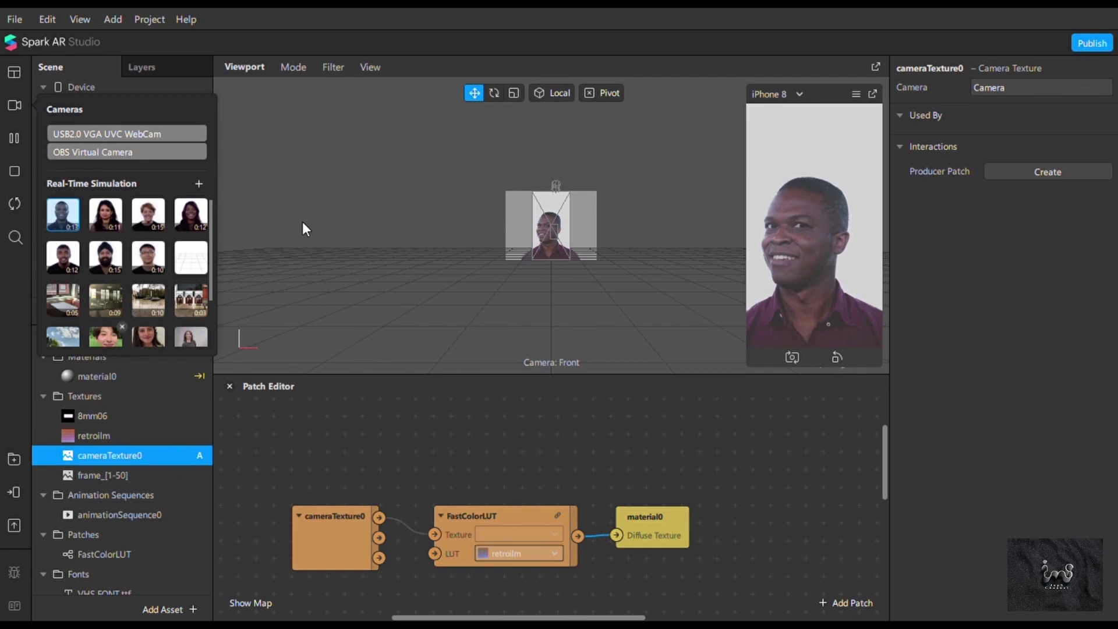
left_click(302, 223)
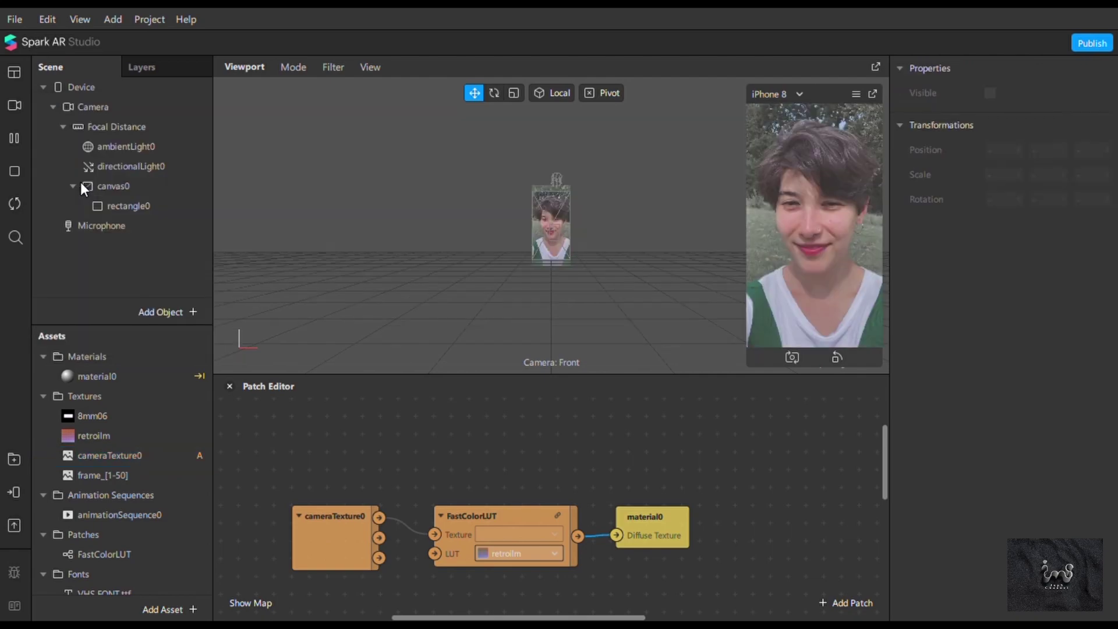
Add rectangle1 inside canvas0, filling the full width and height.
right_click(134, 185)
mouse_move(175, 197)
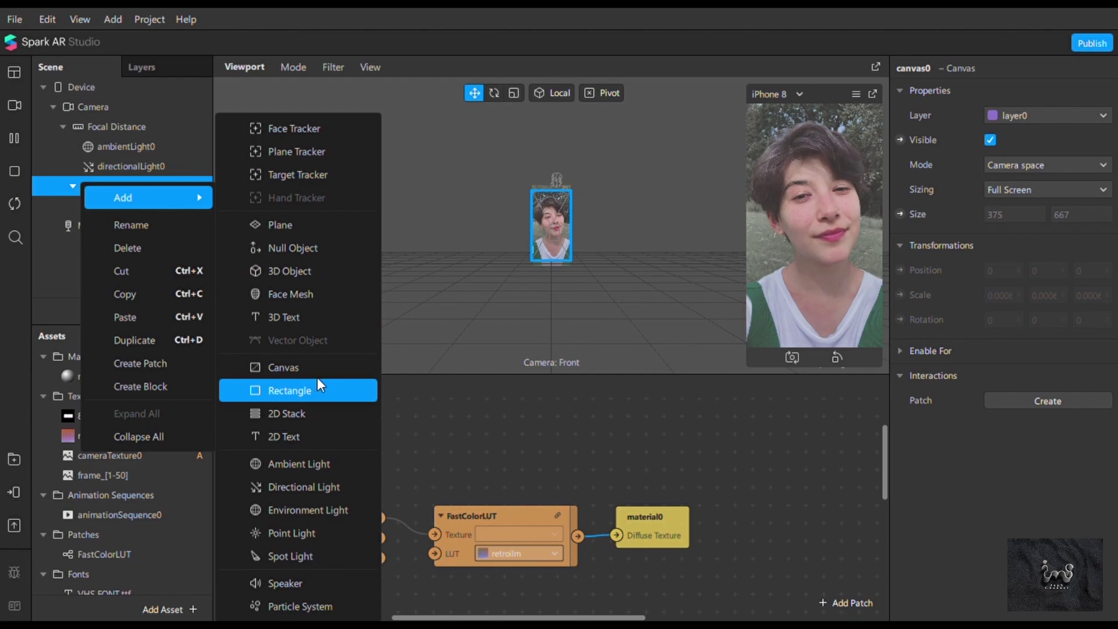
left_click(318, 384)
left_click(1013, 190)
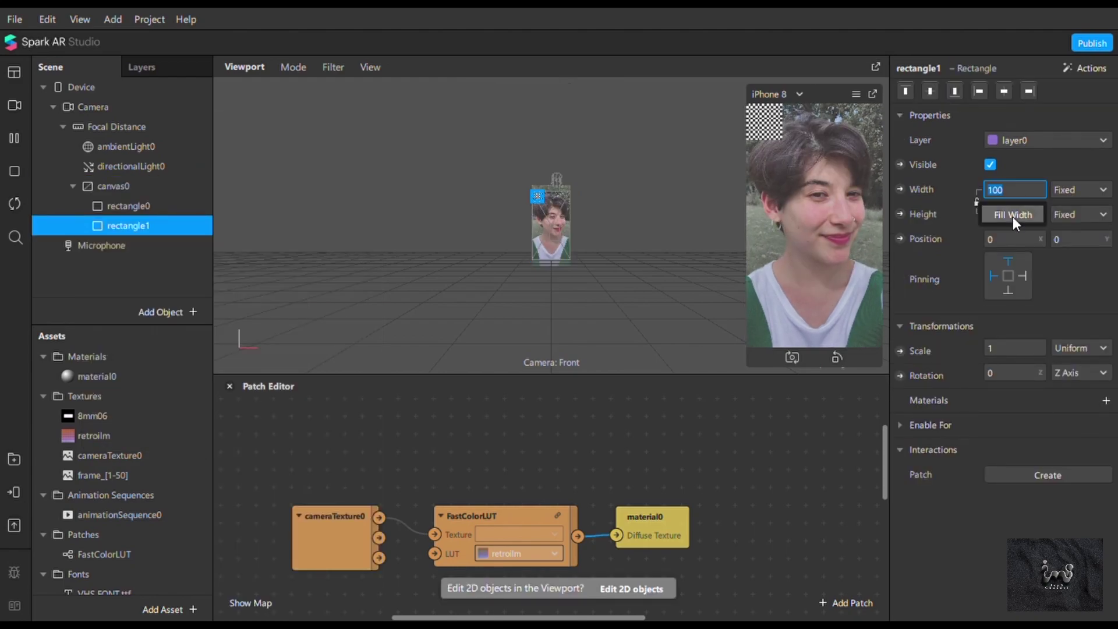
left_click(1012, 217)
left_click(1106, 401)
Create a new material, material1, for rectangle1 and select it.
left_click(919, 457)
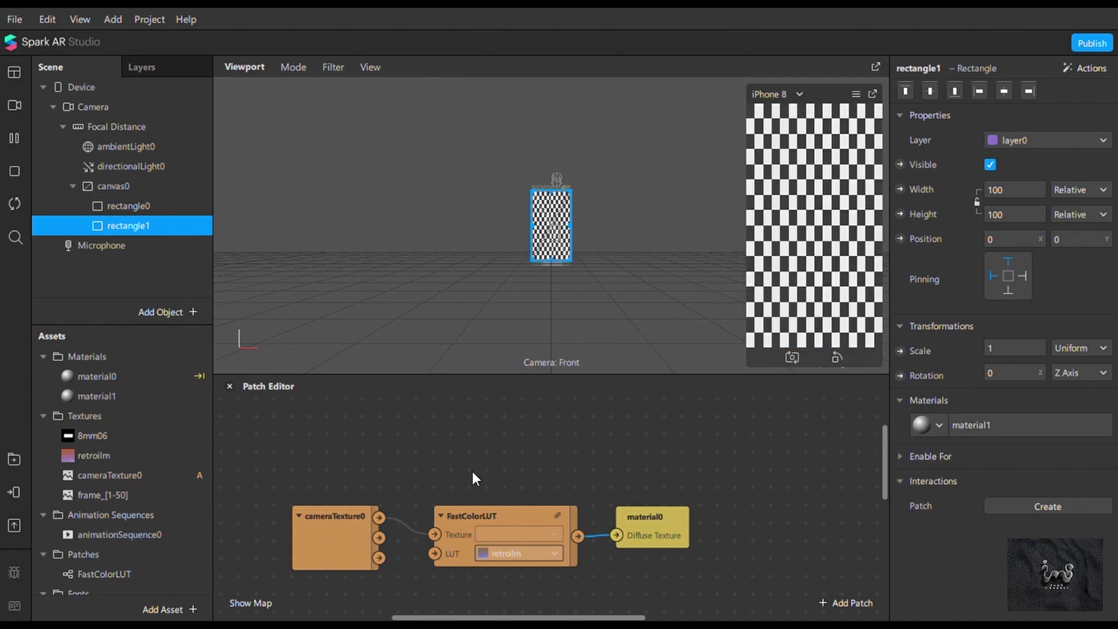
left_click(133, 396)
left_click(1043, 91)
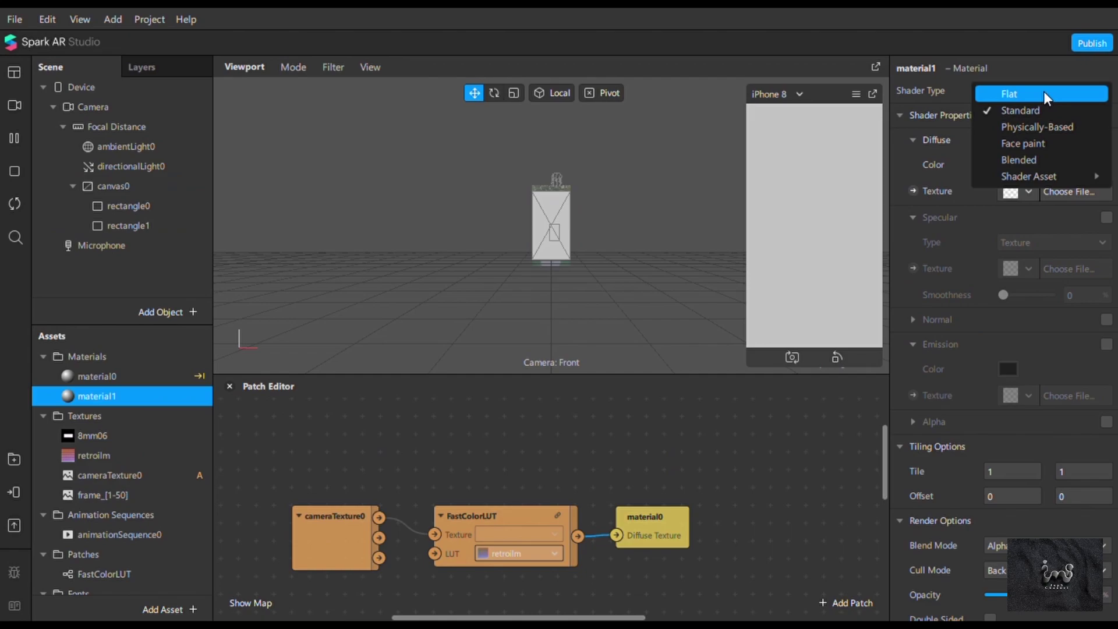
Give material1 the Flat shader with the 8mm06 film texture.
left_click(1045, 93)
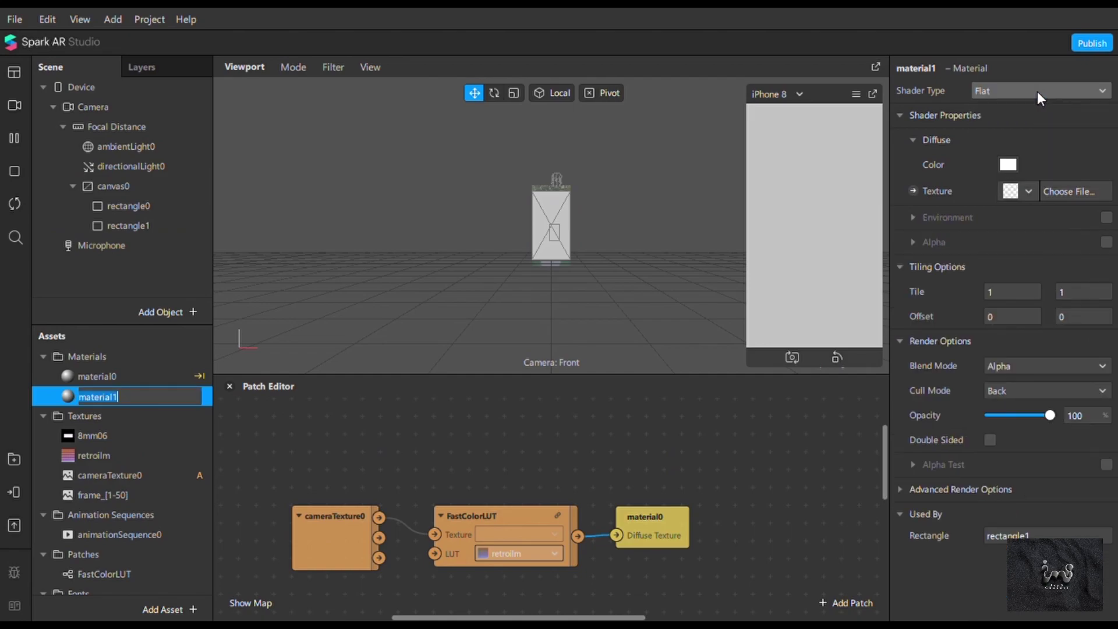
left_click(1030, 195)
left_click(1029, 192)
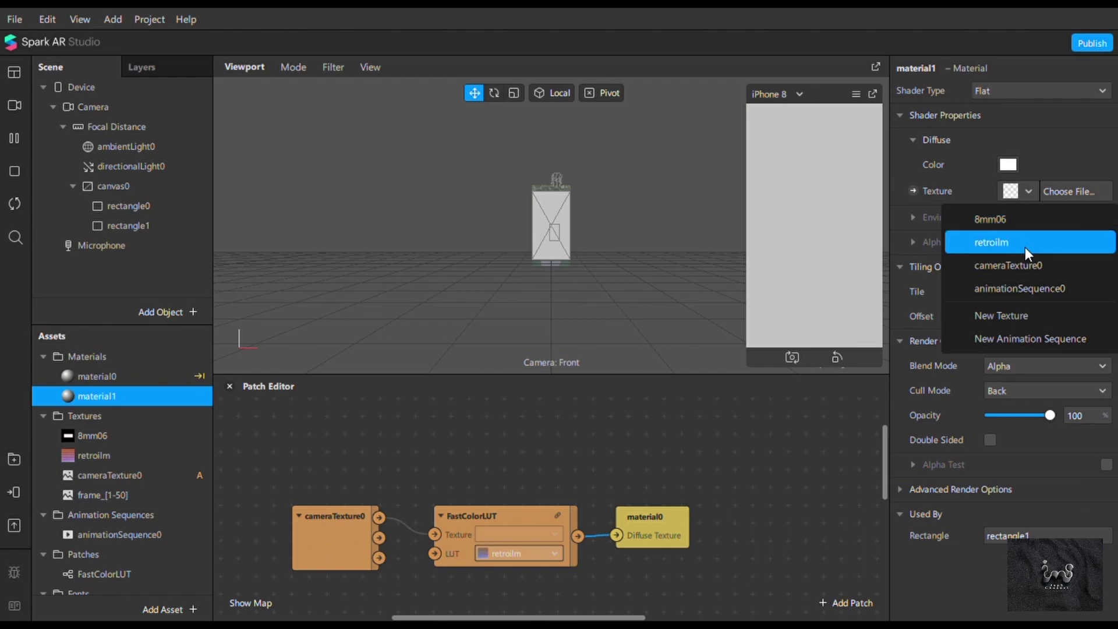
left_click(985, 218)
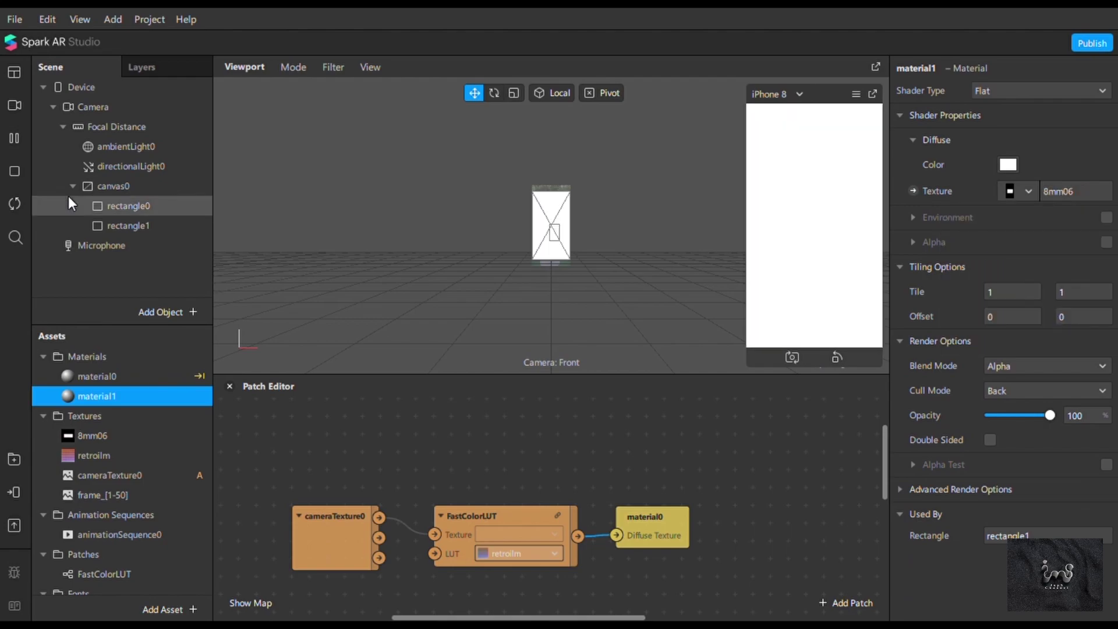
Set rectangle1's scale to 1.7.
left_click(138, 227)
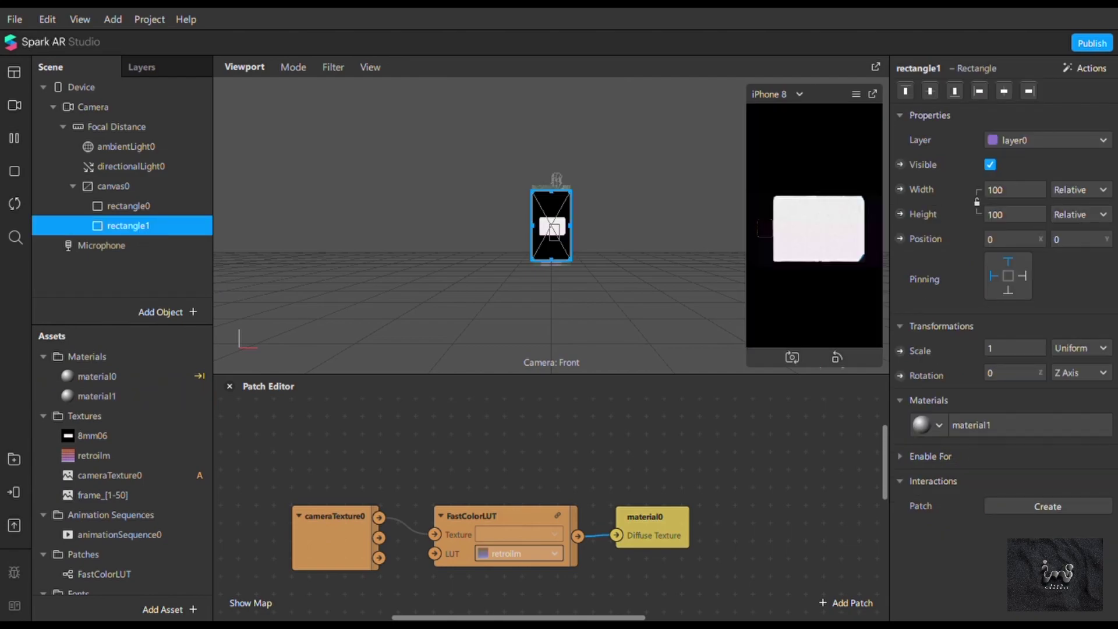
left_click(1030, 356)
type("2.5")
left_click(1031, 374)
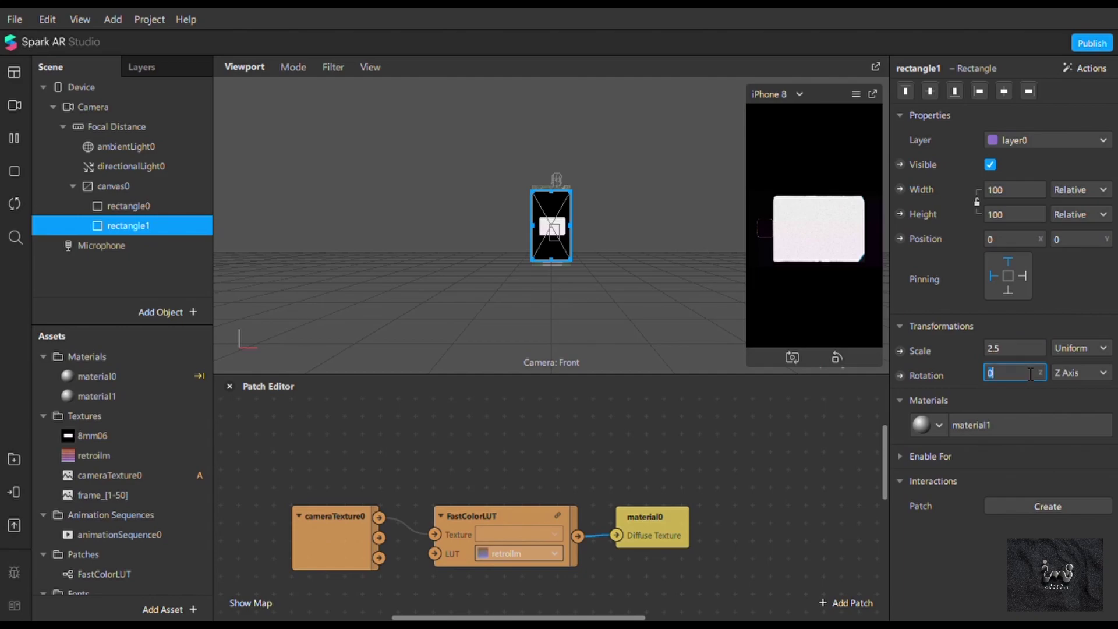
key("shift+Tab")
type("1")
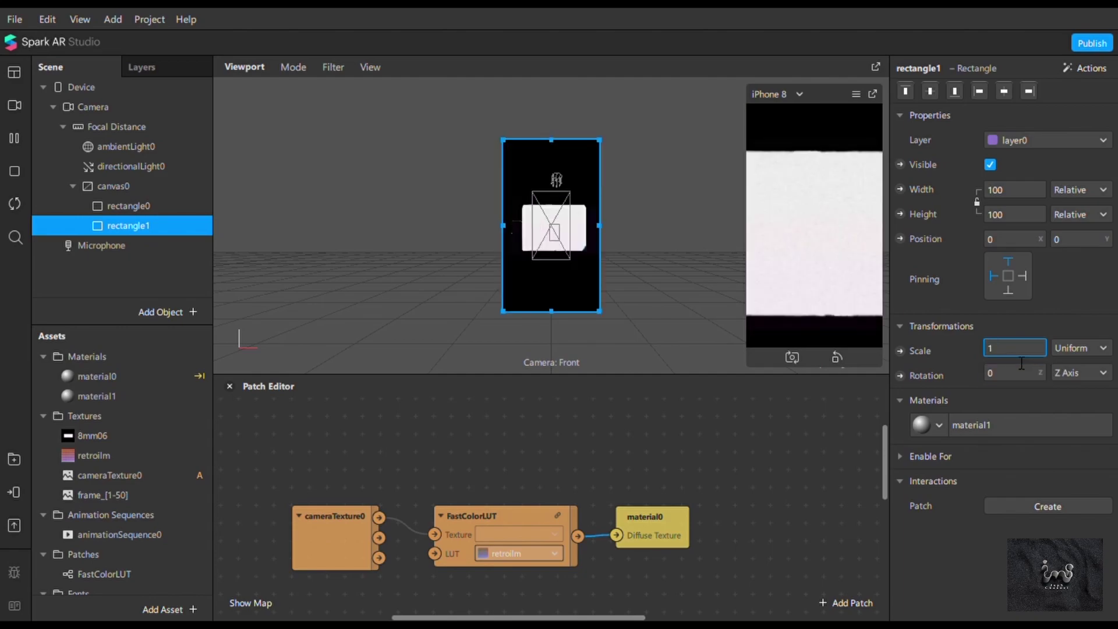
type(".7")
left_click(1023, 374)
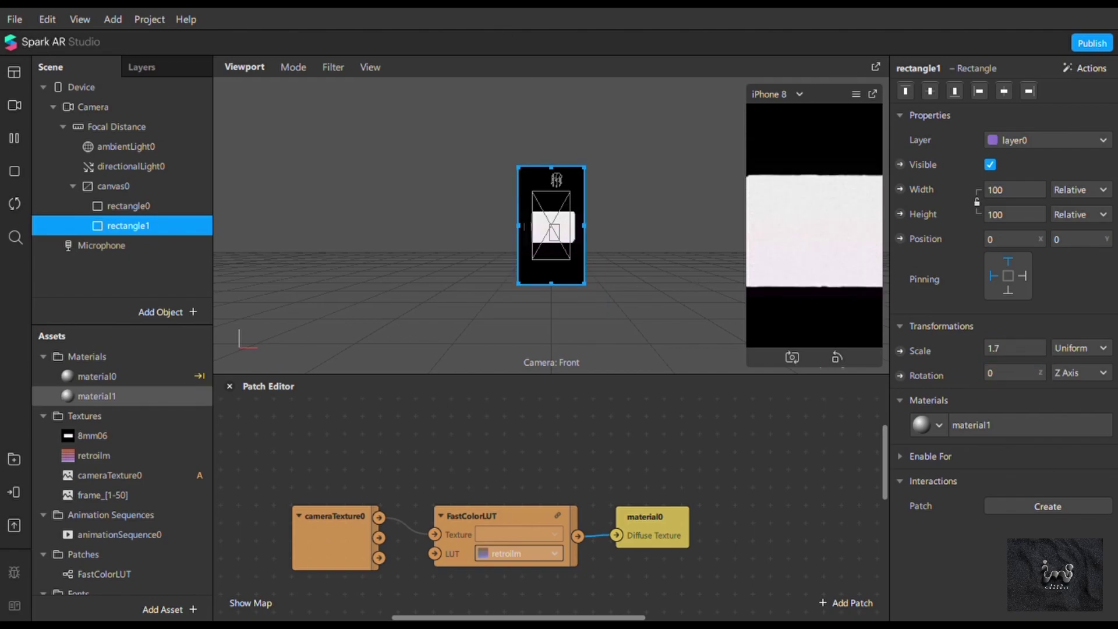
Change material1's blend mode to Multiply.
left_click(1030, 425)
left_click(1020, 365)
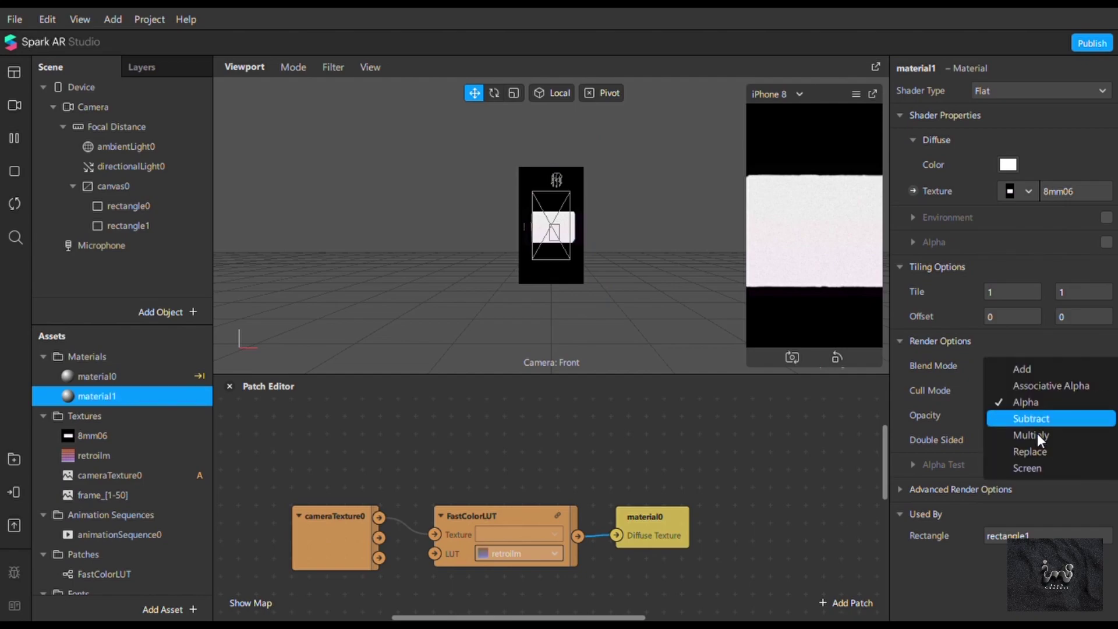
left_click(1037, 436)
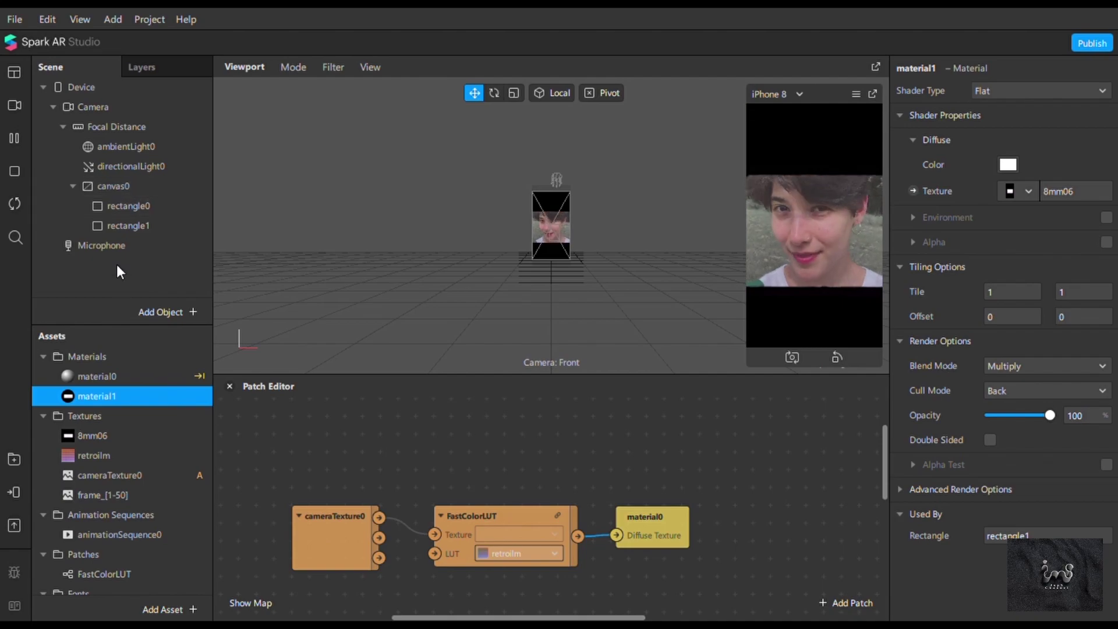
Add a 2D text object to the canvas and change its text to 'CAM'.
right_click(134, 272)
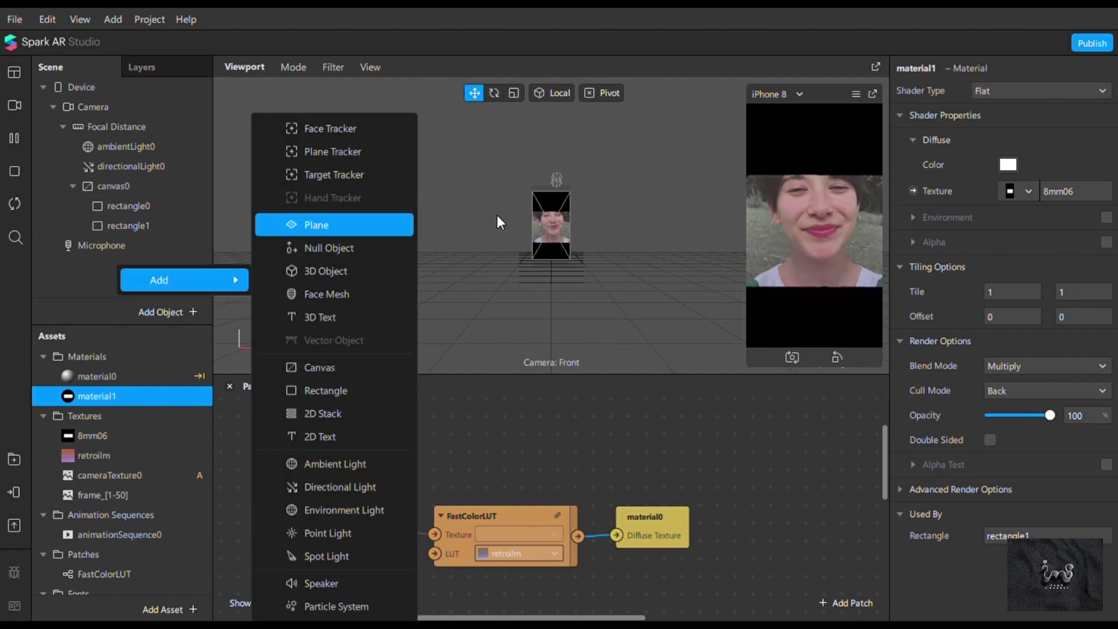
left_click(336, 442)
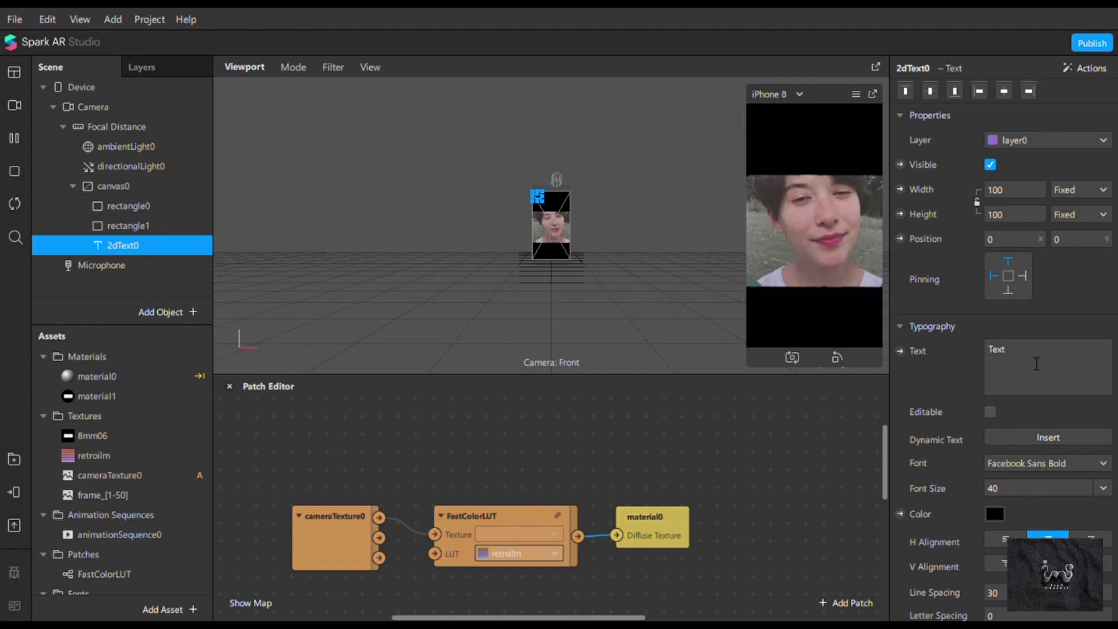
left_click(972, 362)
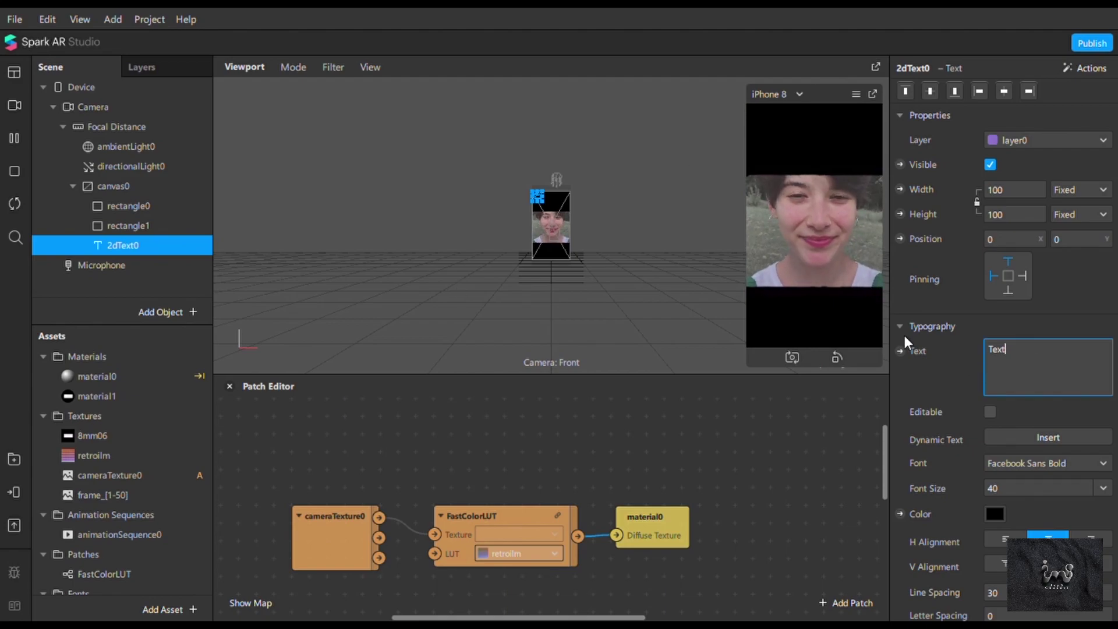
key("ctrl+a")
type("ca")
key("BackSpace")
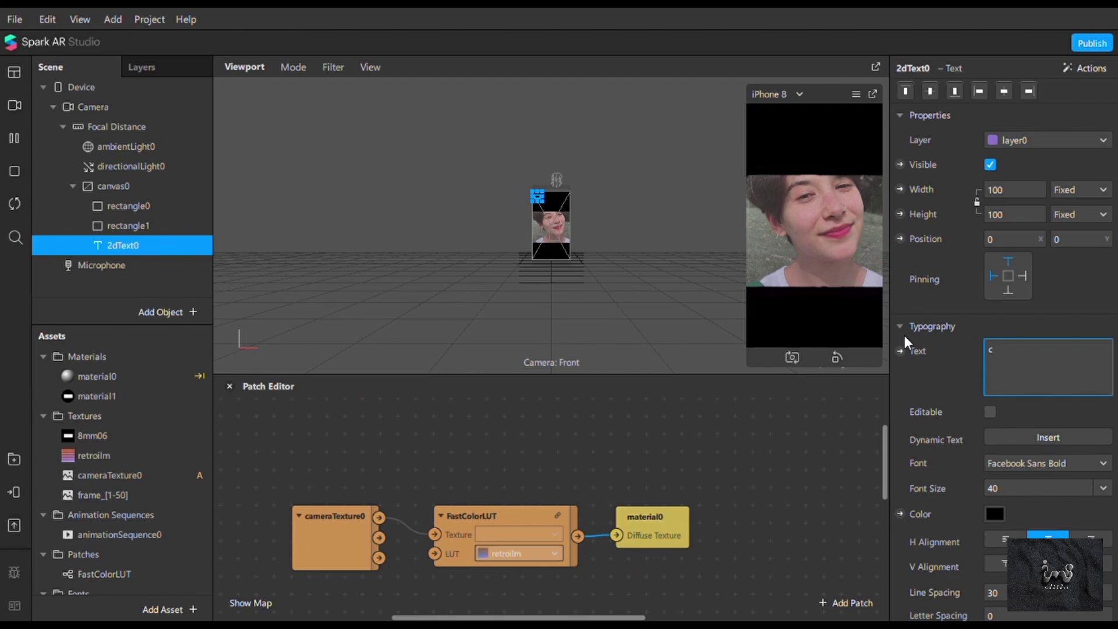
key("BackSpace")
type("CA")
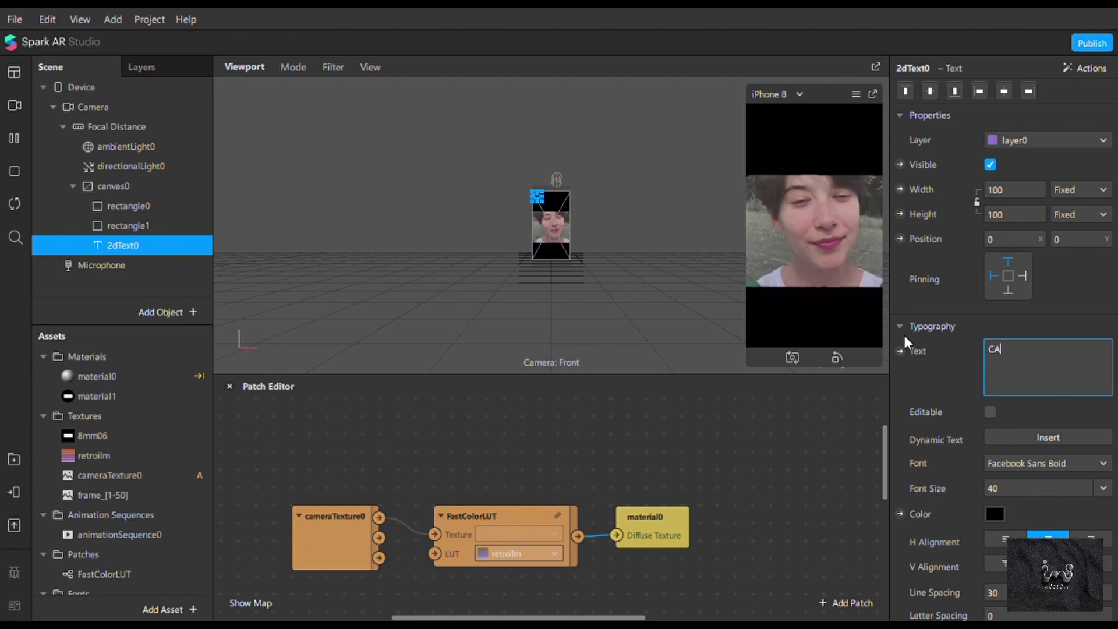
type("M")
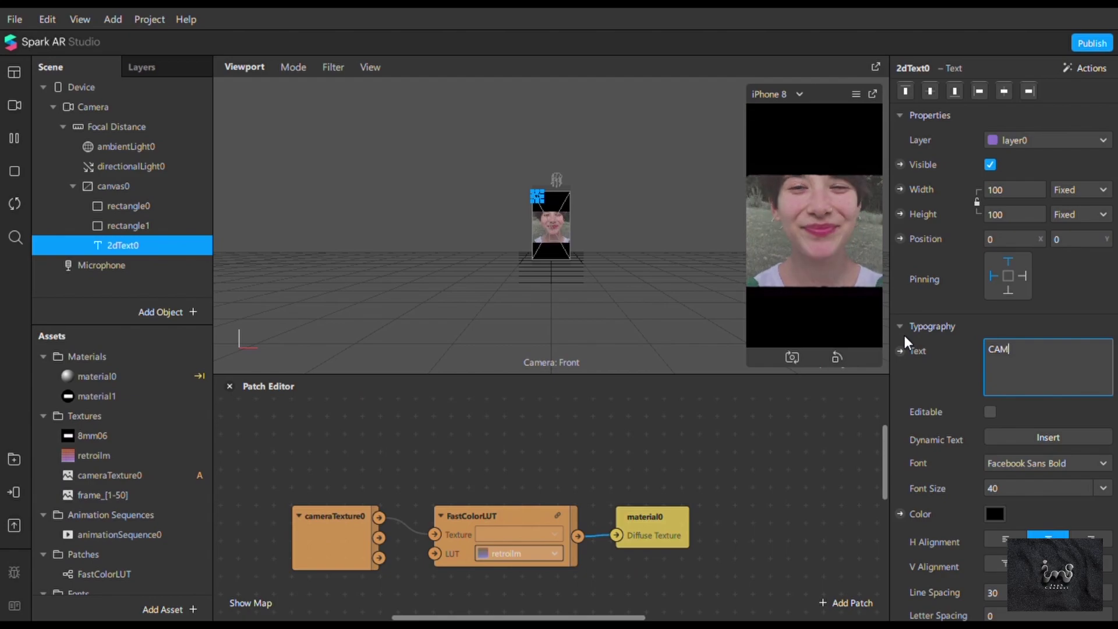
left_click(995, 509)
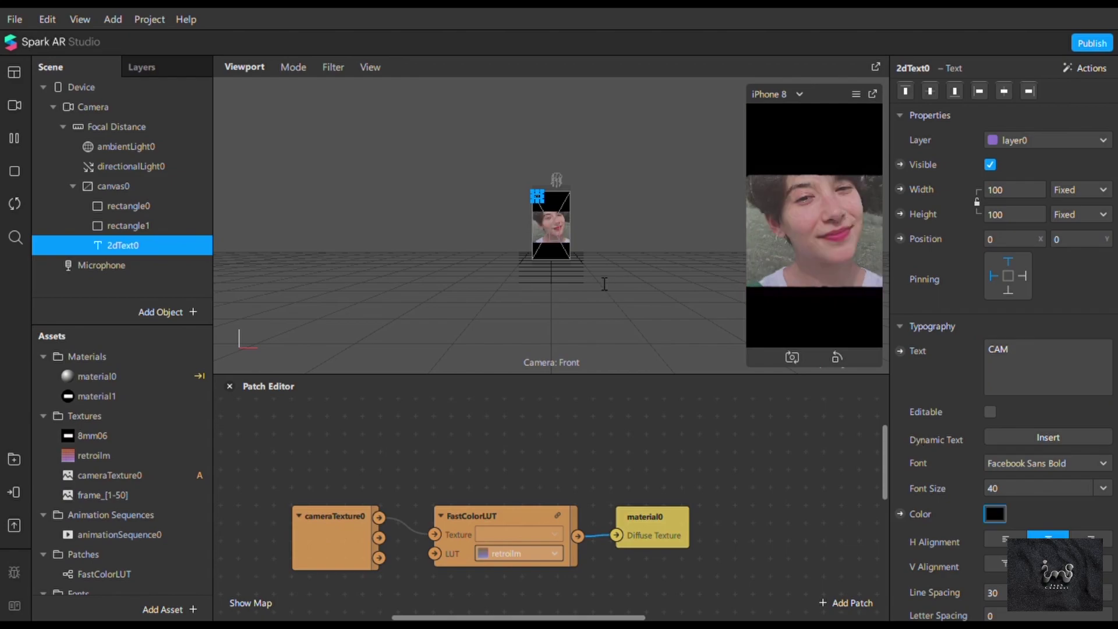
Make the CAM text green and move it to the upper left of the camera image.
left_click(505, 251)
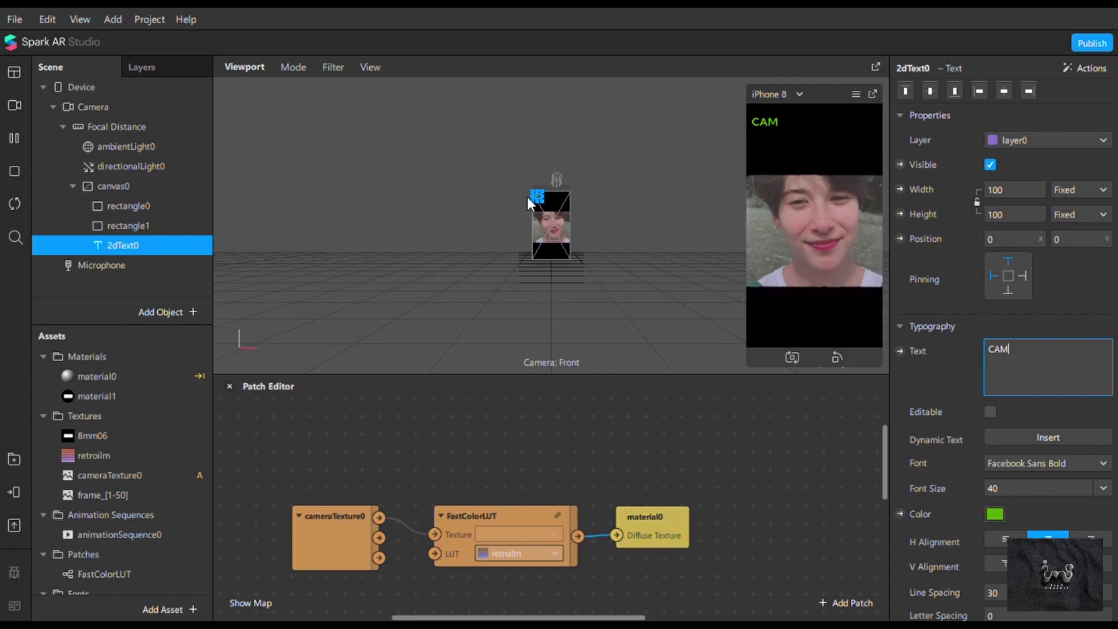
mouse_move(537, 196)
left_mouse_down()
mouse_move(545, 221)
mouse_move(545, 211)
left_mouse_up()
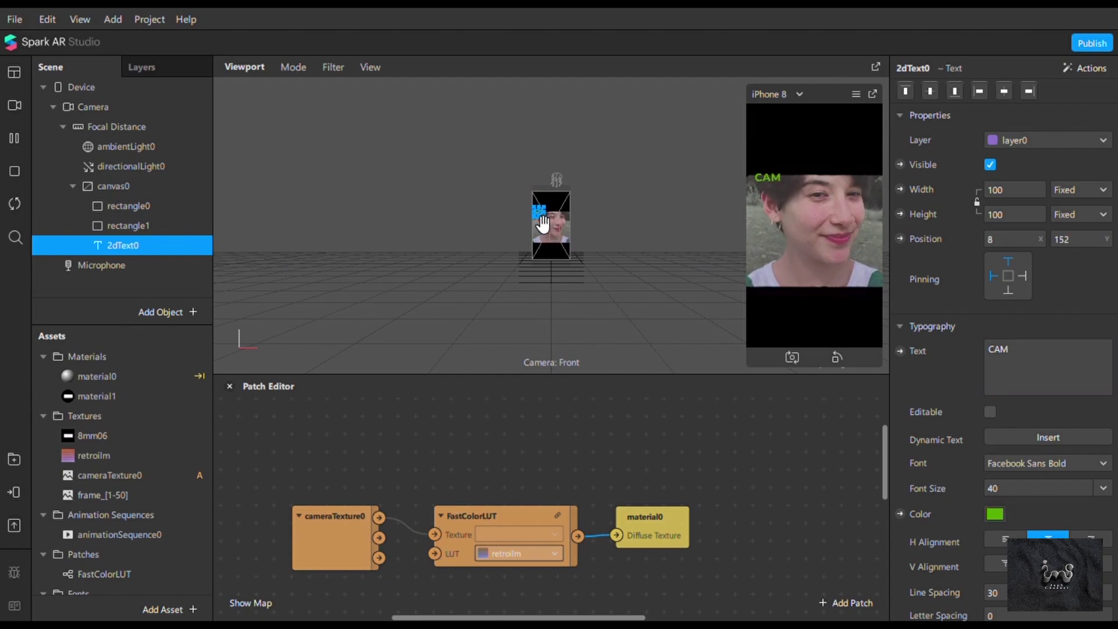
scroll(1046, 512, "down", 2)
Set the CAM text's letter spacing to 2.
left_click(1046, 509)
type("3")
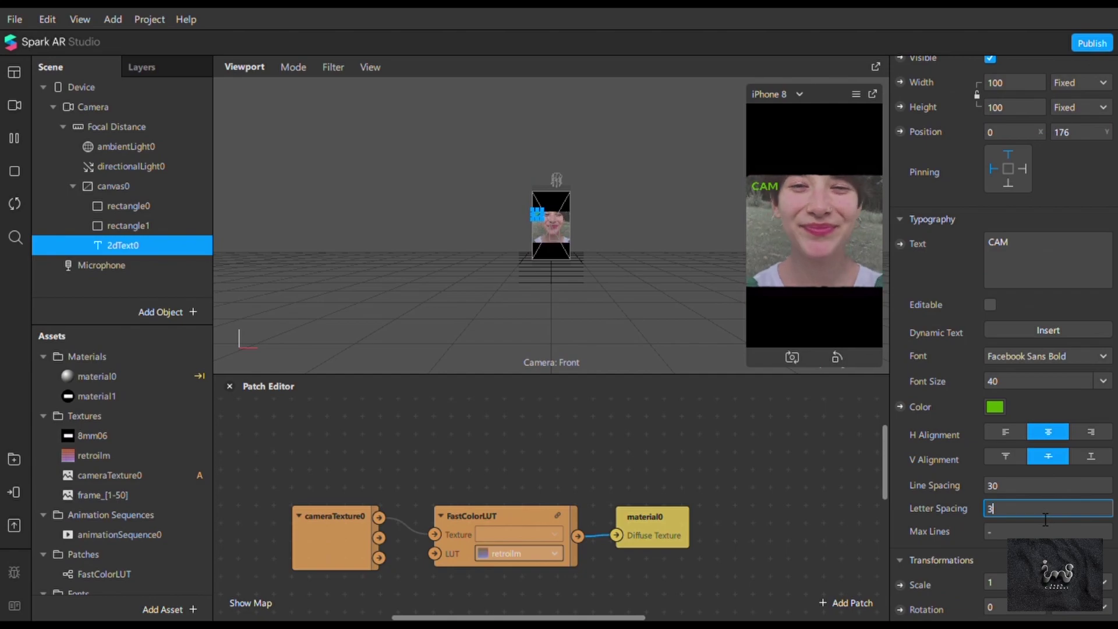
left_click(991, 531)
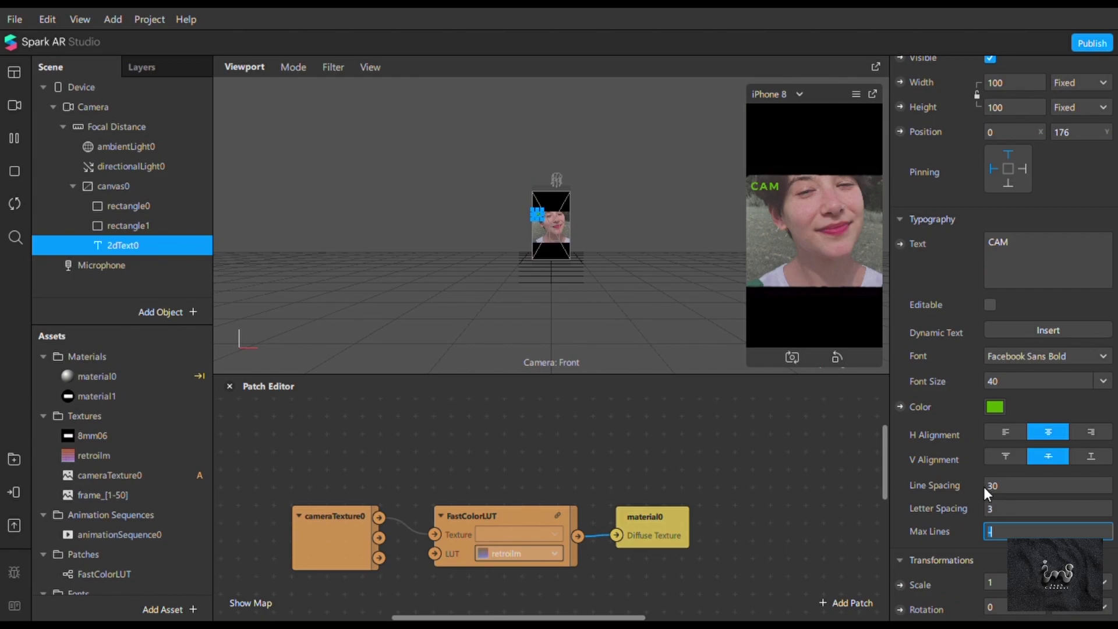
left_click(992, 508)
In a front view of the canvas, nudge the CAM text slightly higher.
left_click(366, 69)
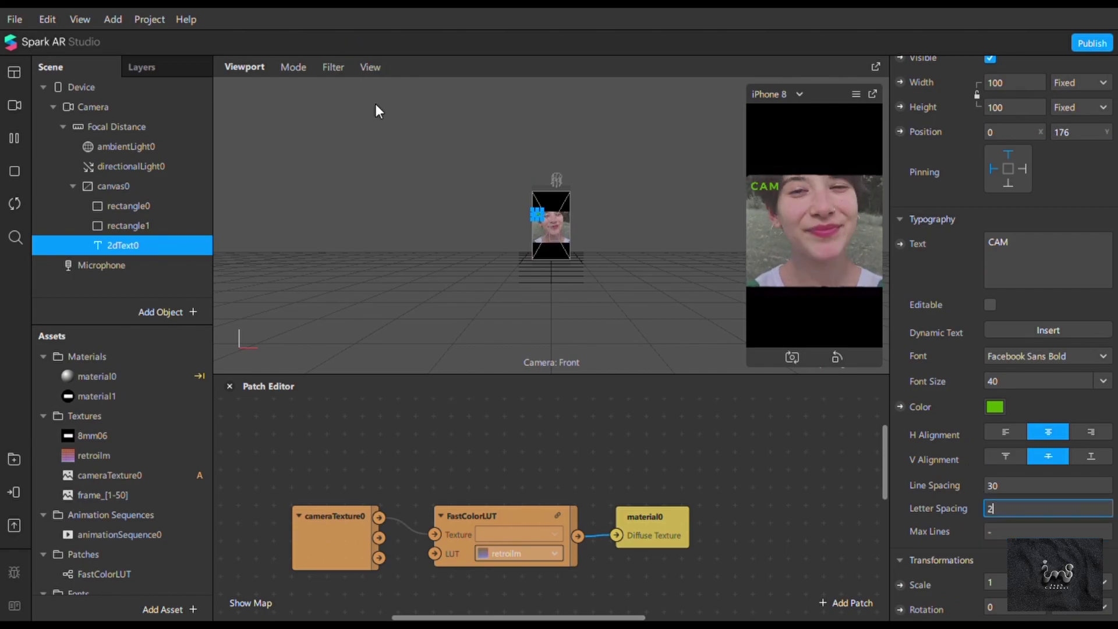
left_click(513, 192)
left_click_drag(514, 193, 514, 191)
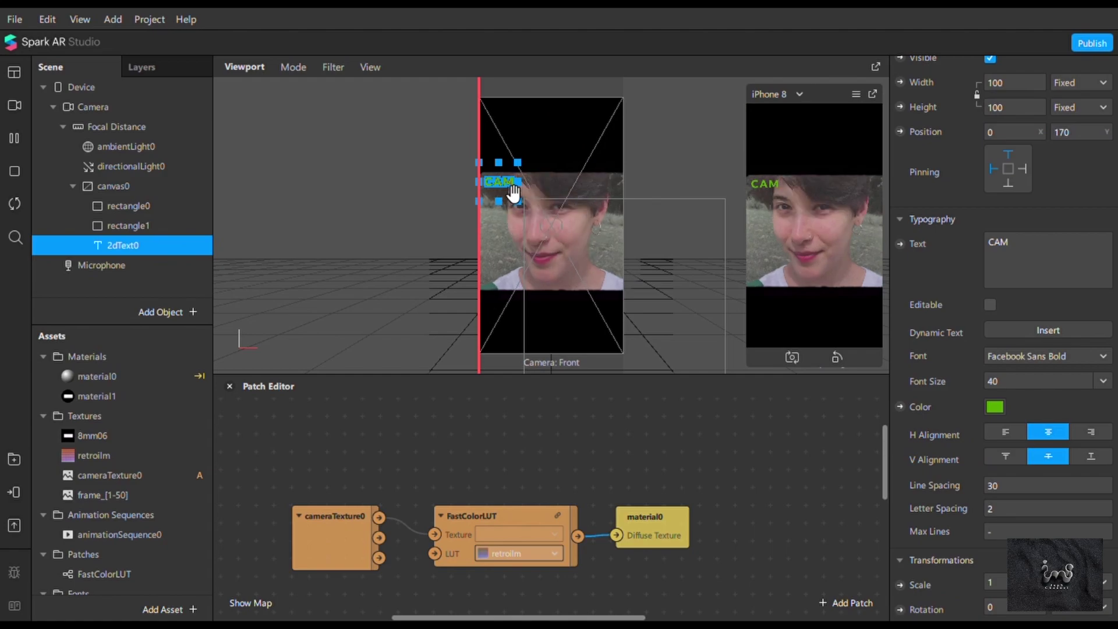
Try repeatedly to apply the imported VHS FONT to the CAM text.
left_click(394, 236)
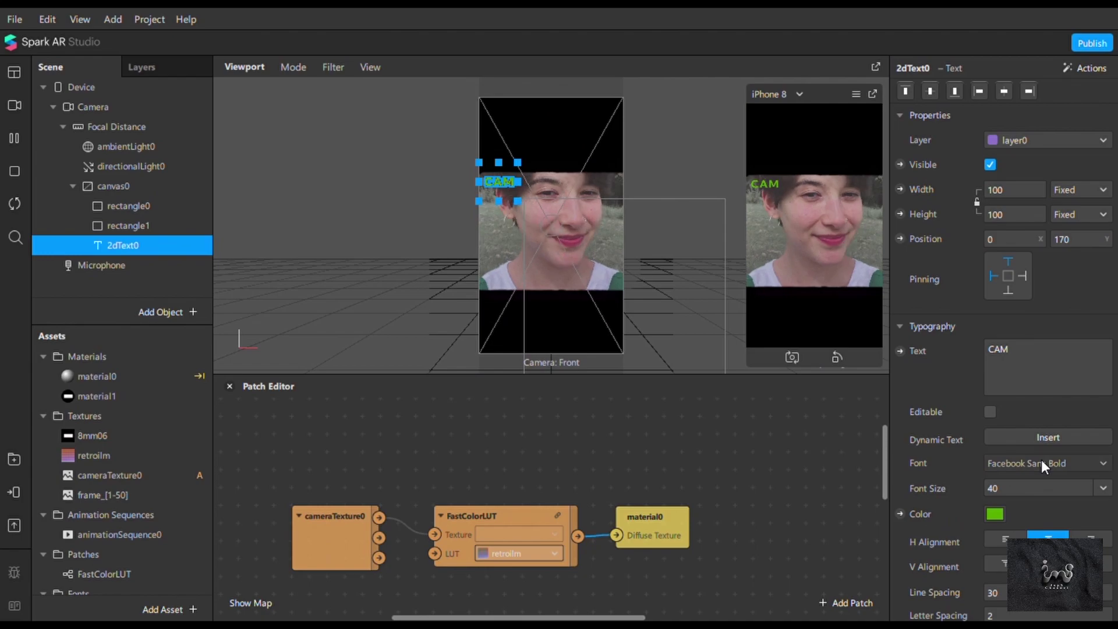
left_click(1086, 469)
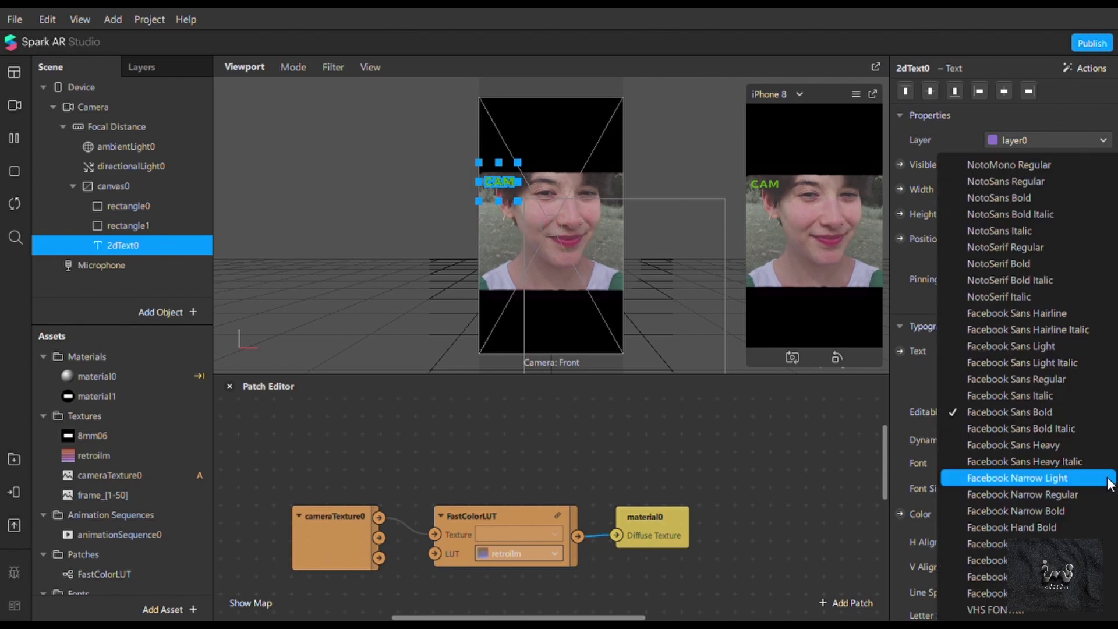
left_click(1026, 613)
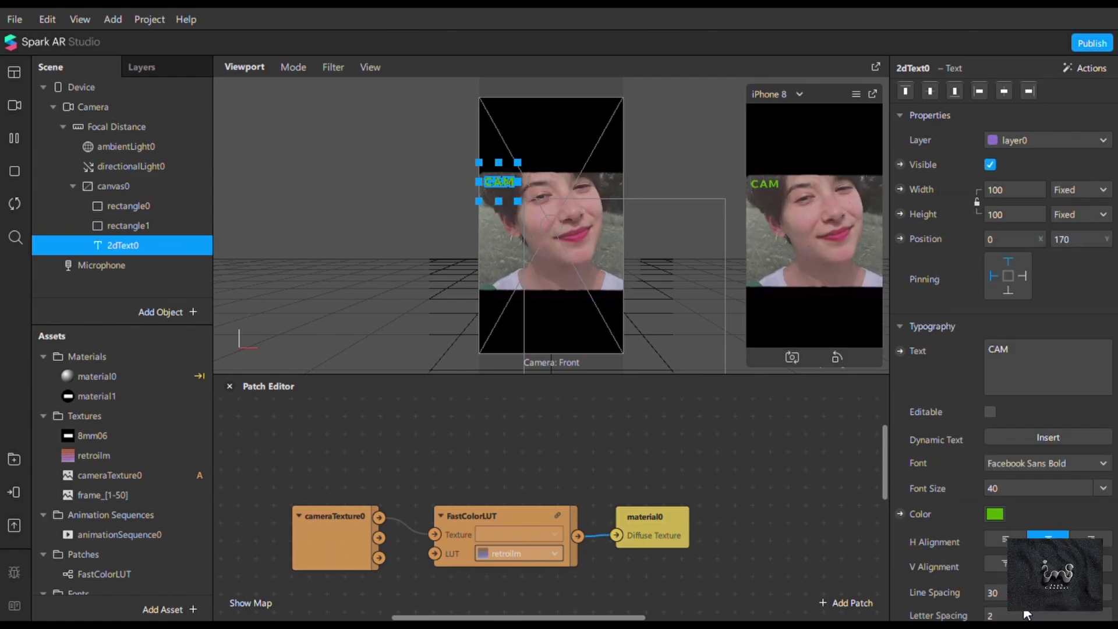
left_click(1037, 469)
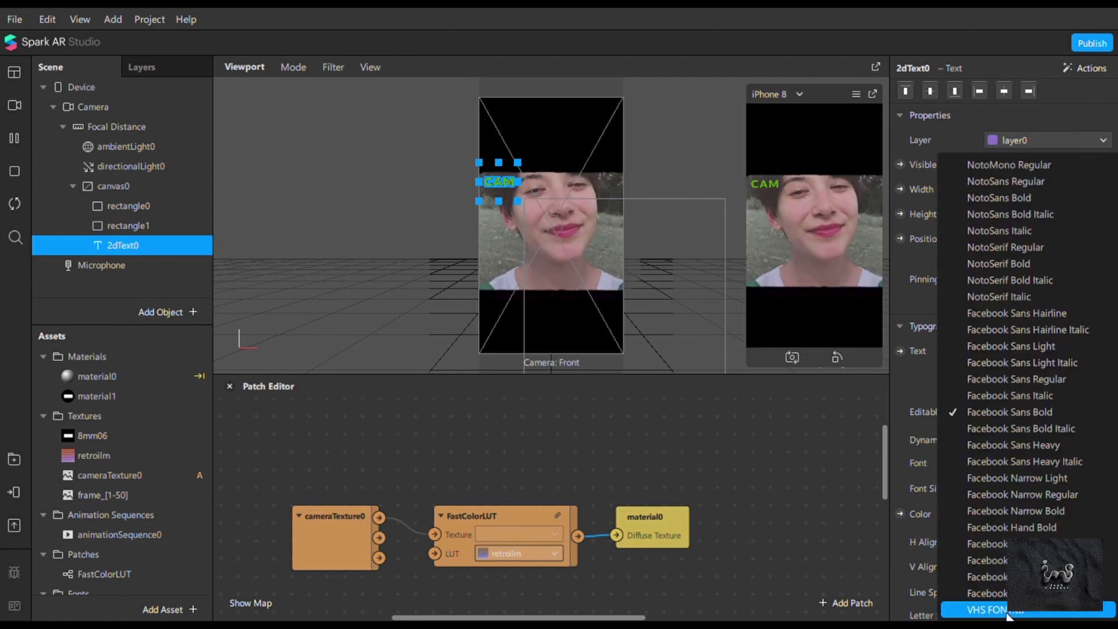
left_click(1014, 608)
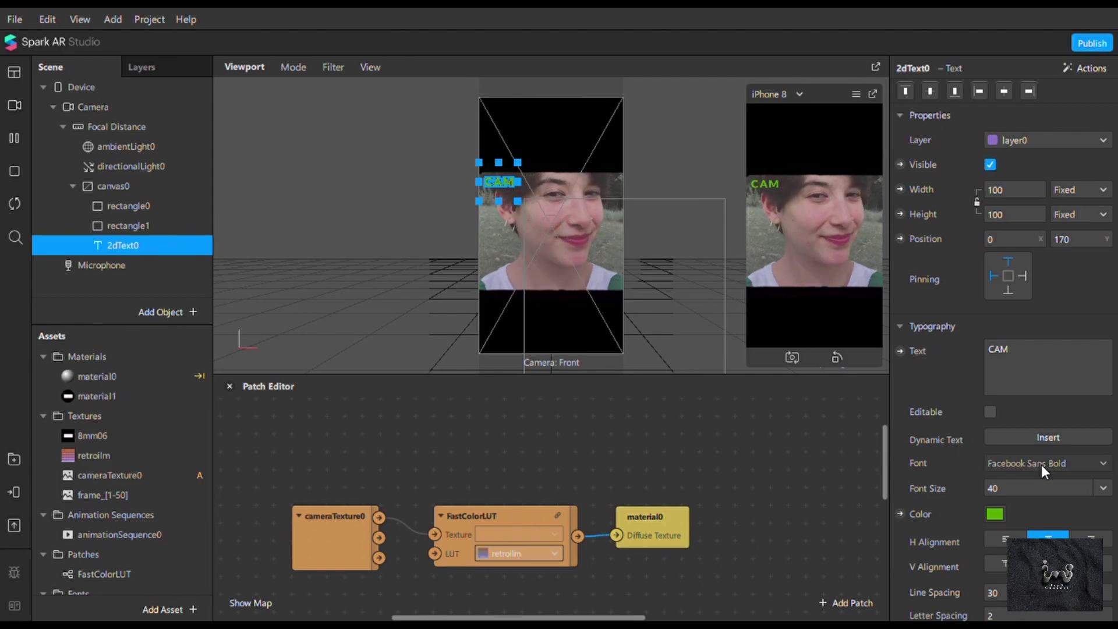
left_click(1095, 463)
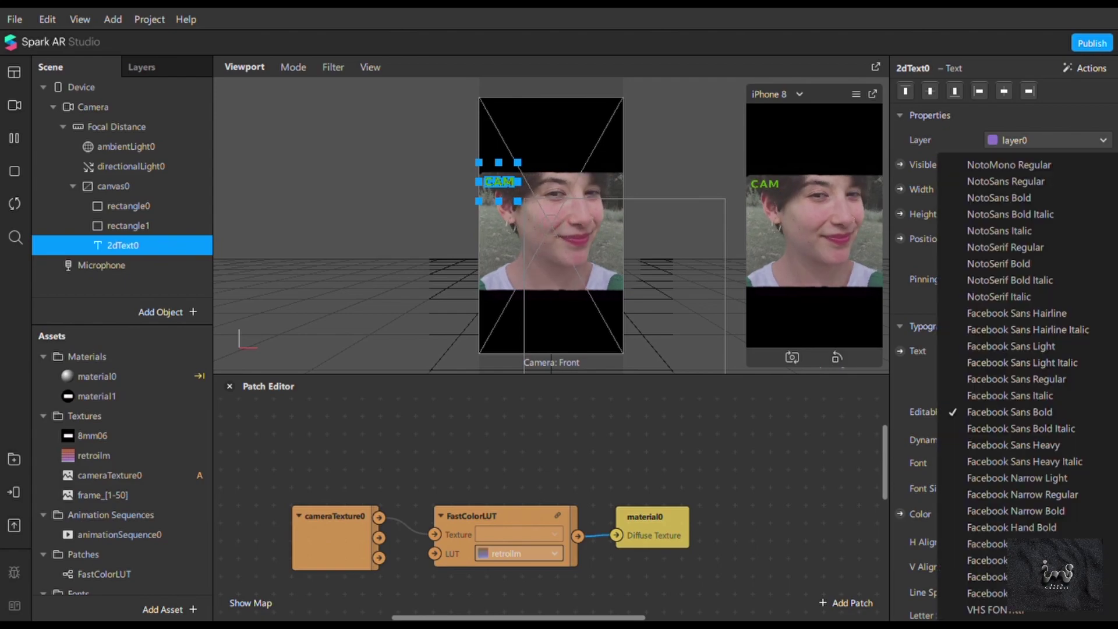
left_click(1013, 610)
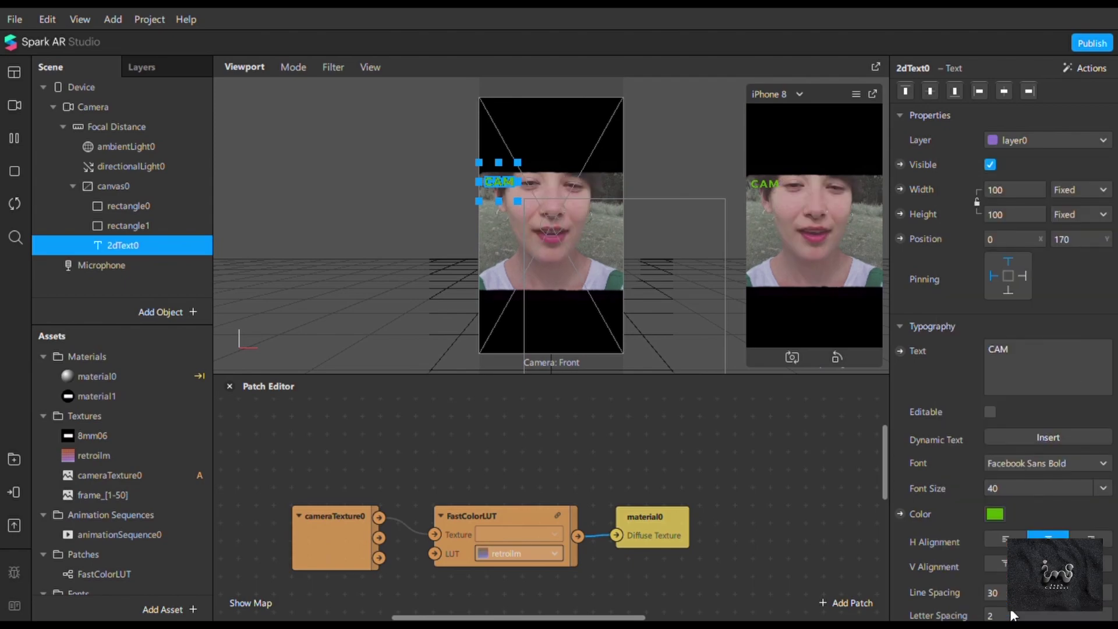
Apply Facebook Stencil Regular to the CAM text, then retry VHS FONT once more.
left_click(1109, 470)
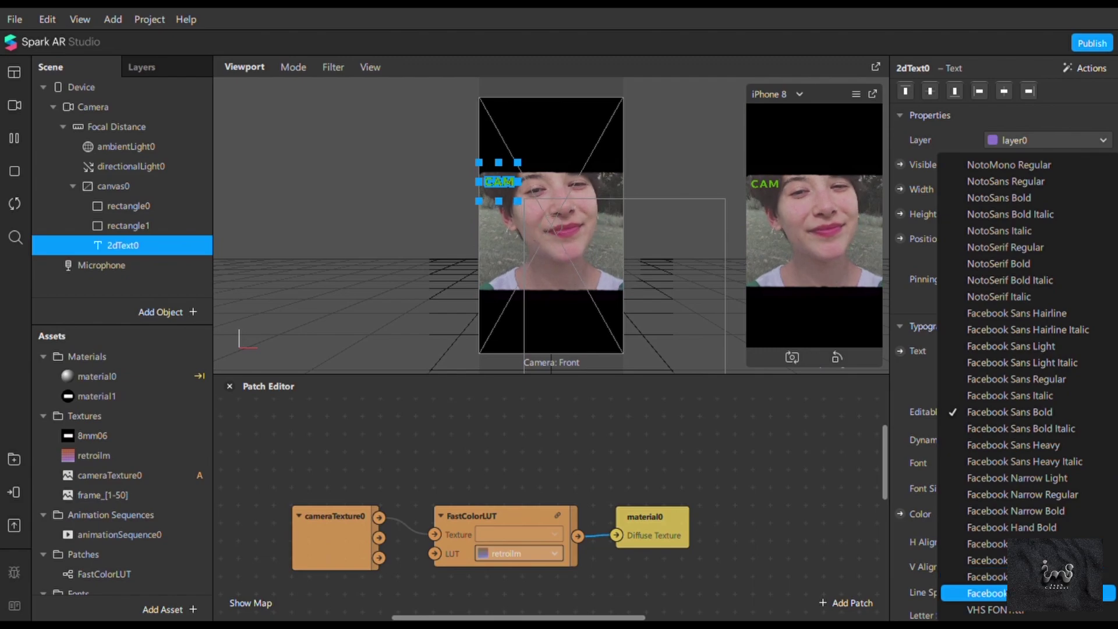
left_click(1077, 593)
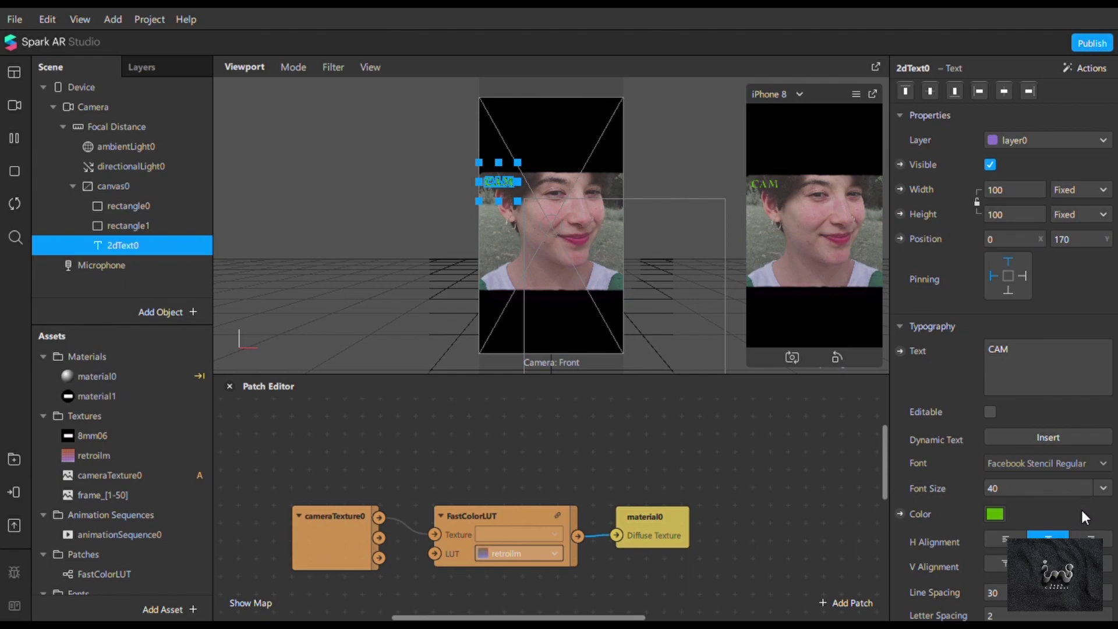
left_click(1078, 463)
left_click(1008, 611)
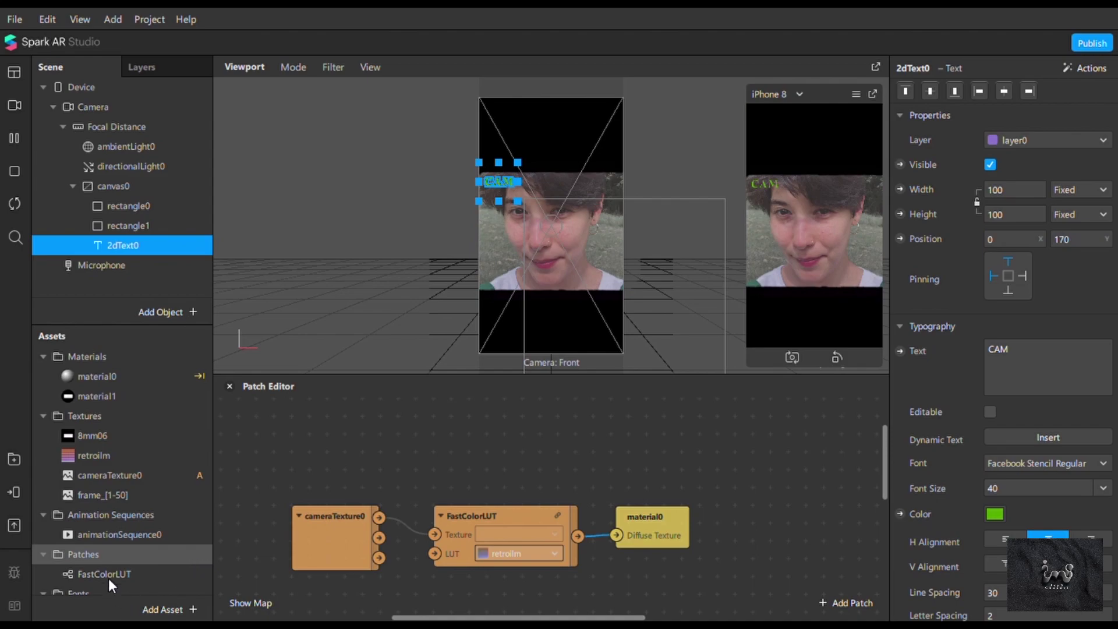
Inspect the VHS FONT.ttf asset, reselect the CAM text and apply Facebook Narrow Light.
scroll(106, 574, "down", 1)
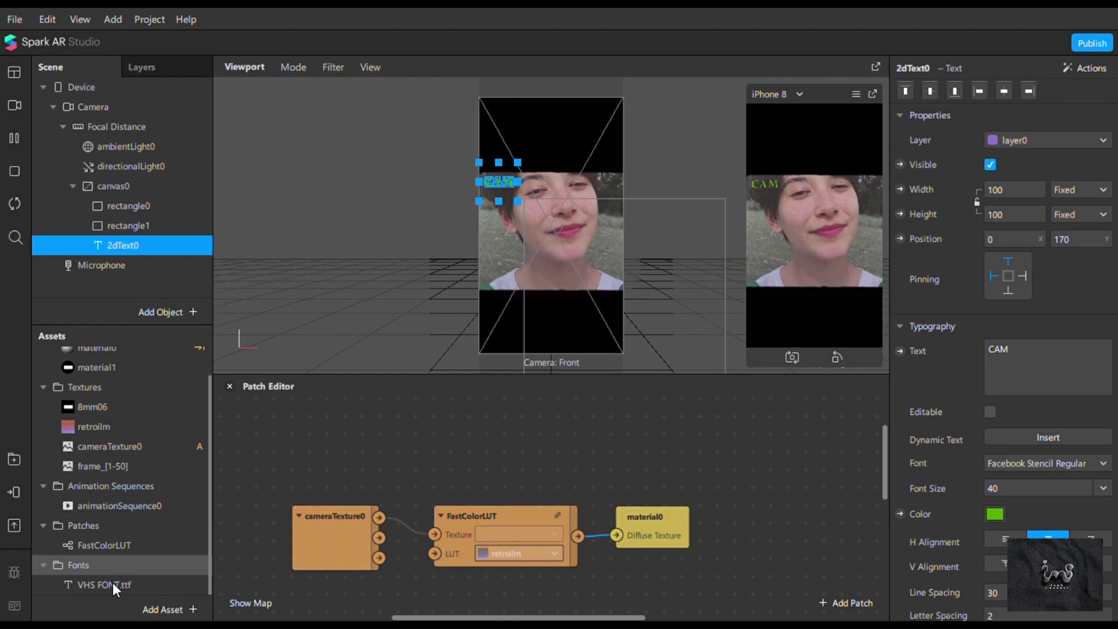
left_click(113, 584)
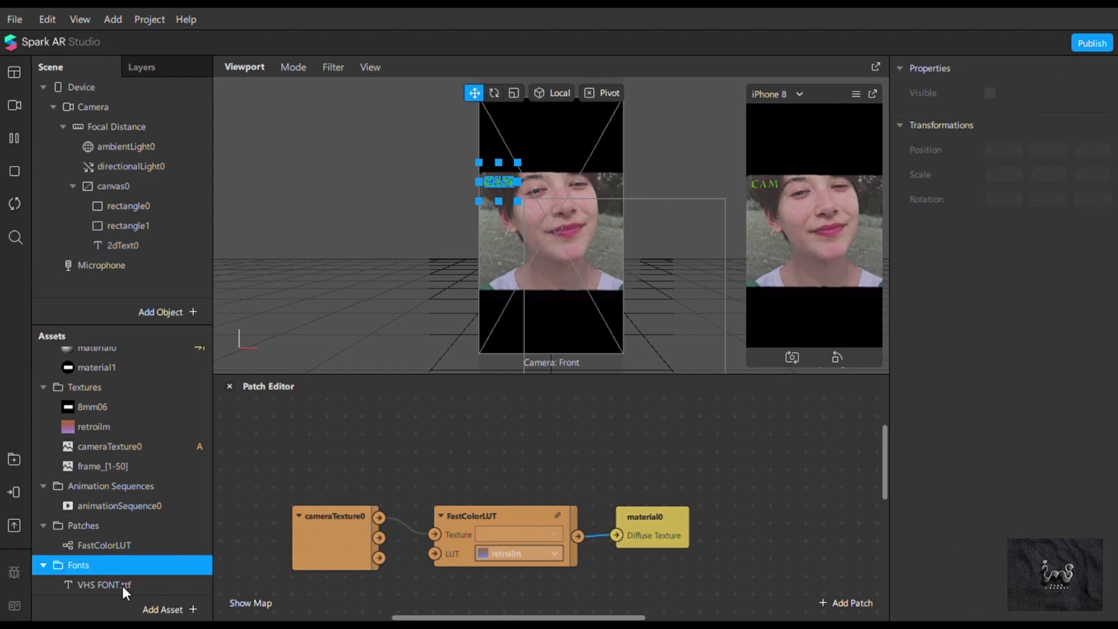
left_click(125, 245)
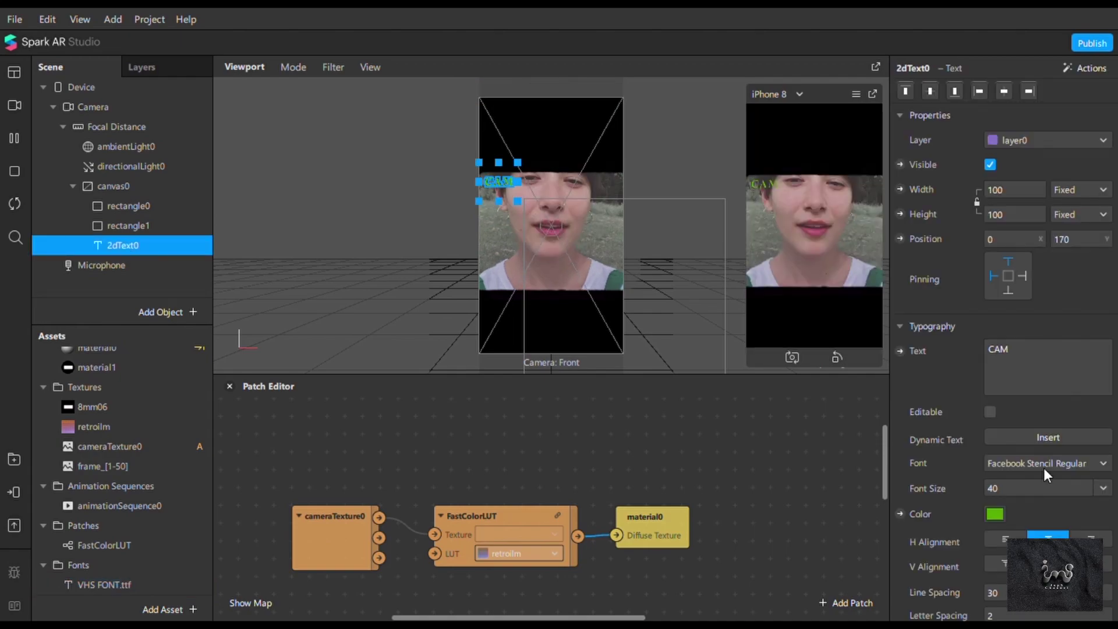
left_click(1044, 467)
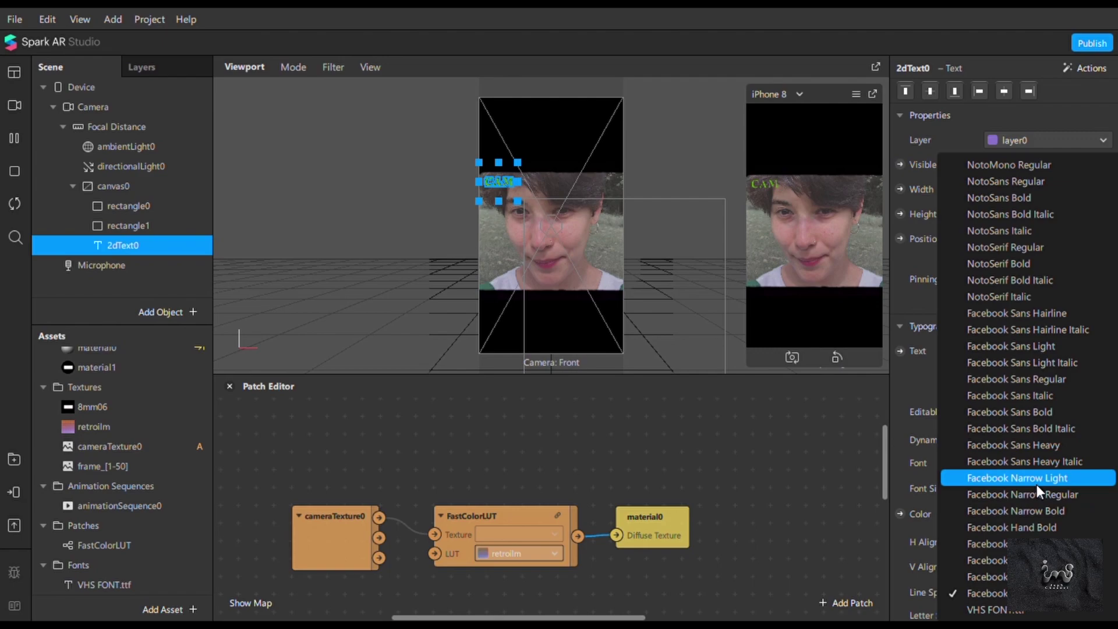
left_click(1036, 481)
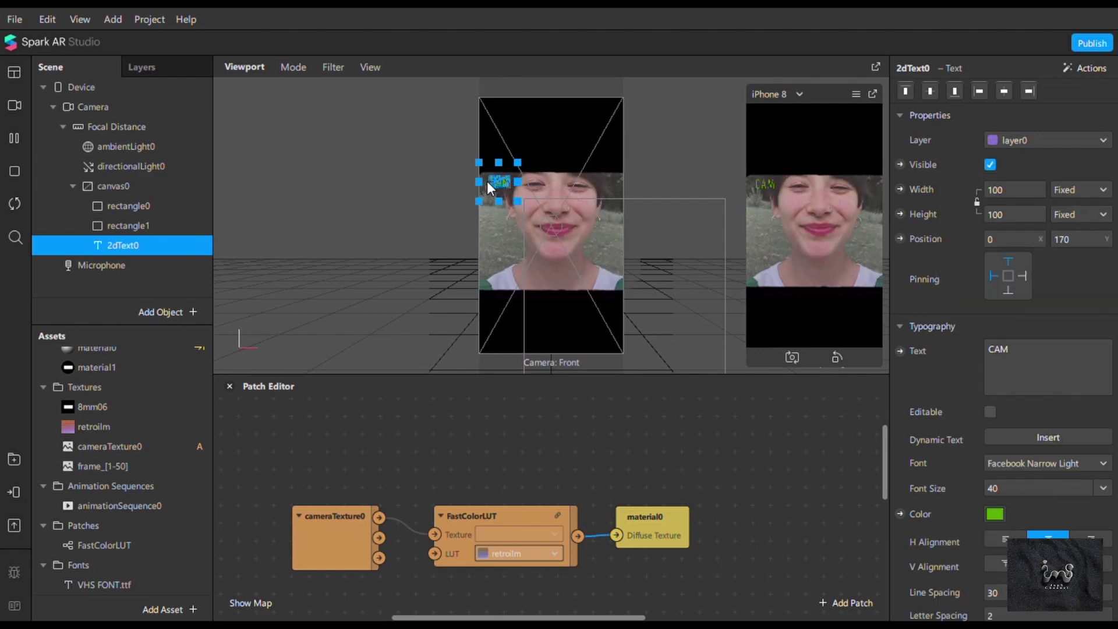
Nudge the CAM label up-left and set it to Facebook Stencil Regular.
left_click_drag(494, 181, 486, 178)
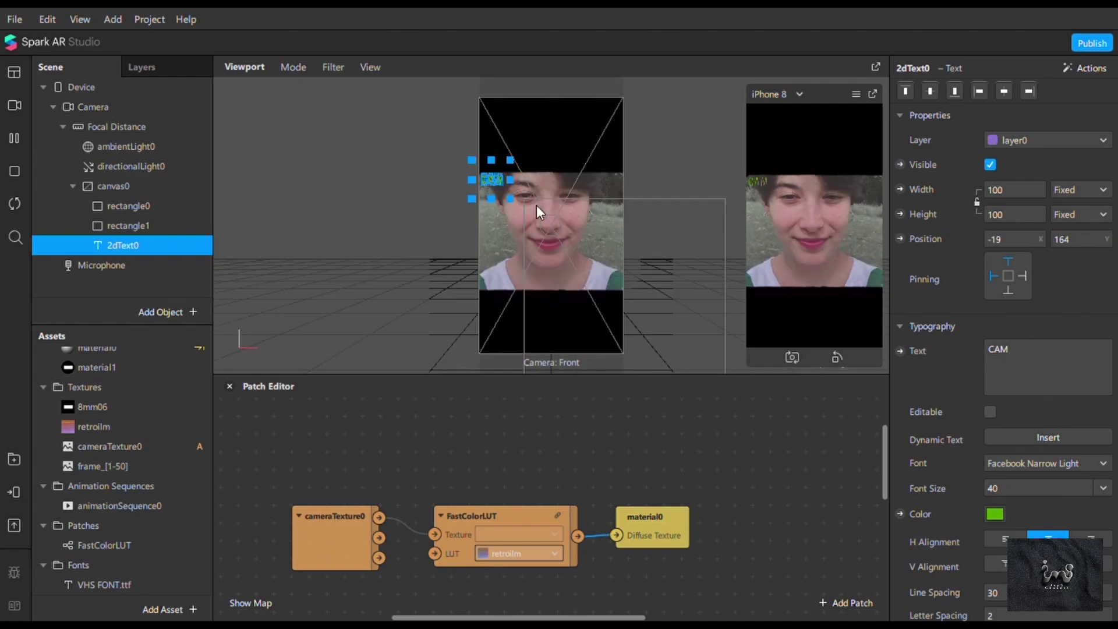
left_click(1045, 470)
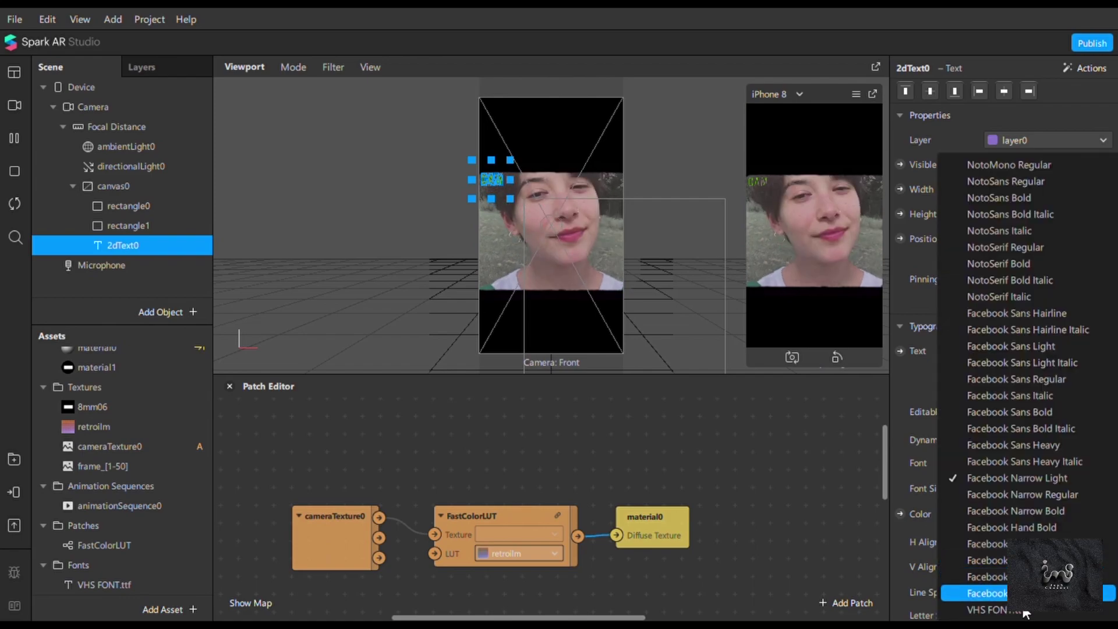
left_click(1024, 610)
left_click(1045, 467)
left_click(990, 593)
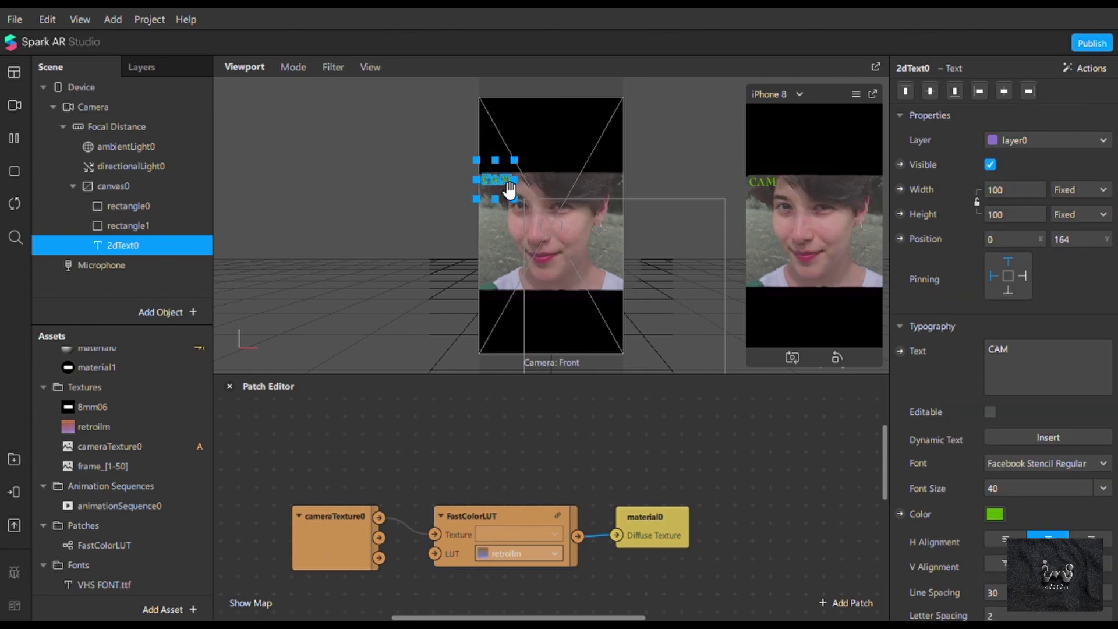
left_click(149, 288)
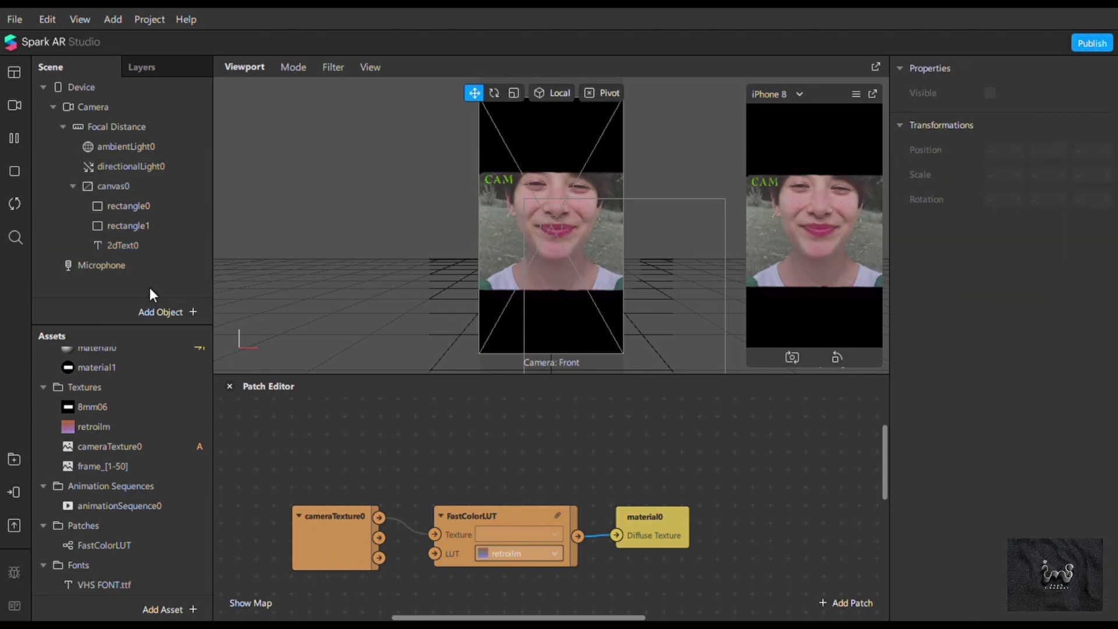
Add a new 2D Text object to the scene's canvas.
right_click(149, 292)
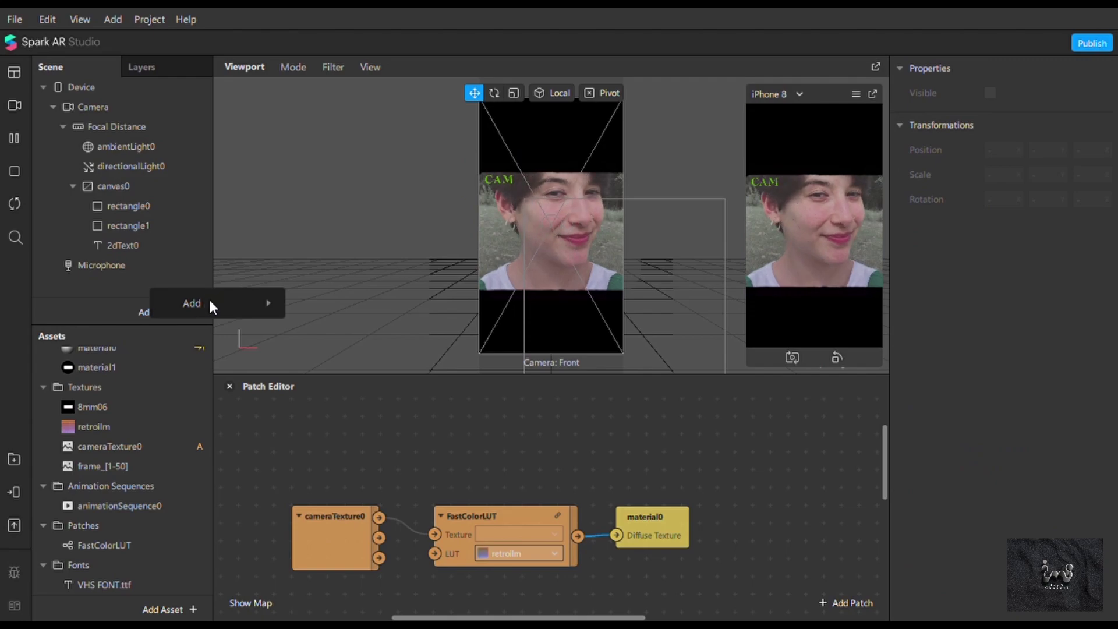
mouse_move(210, 299)
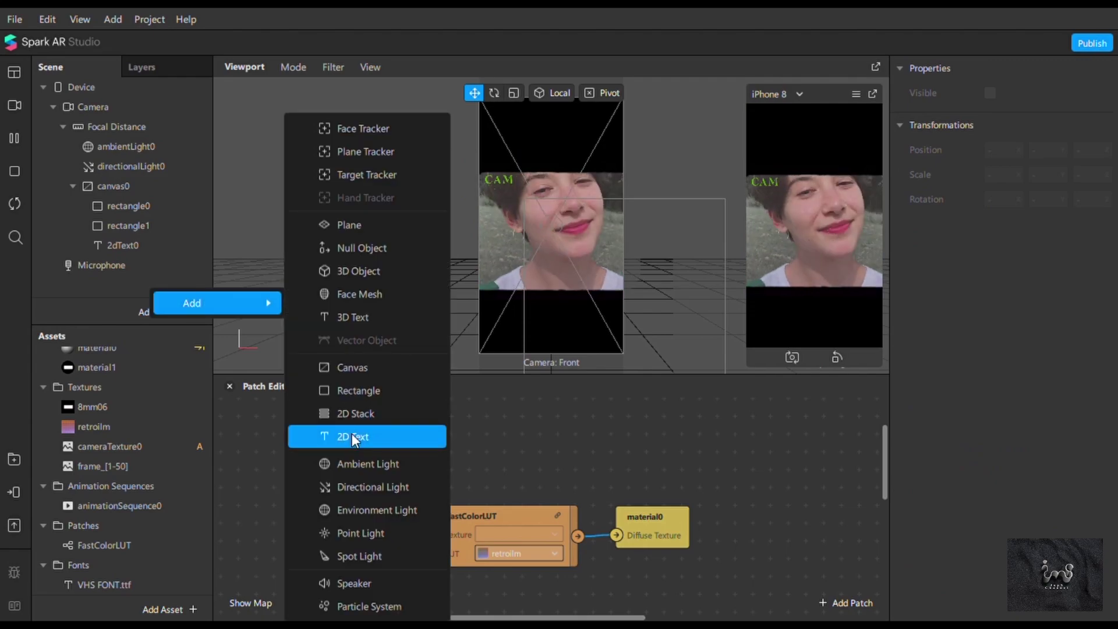
left_click(351, 437)
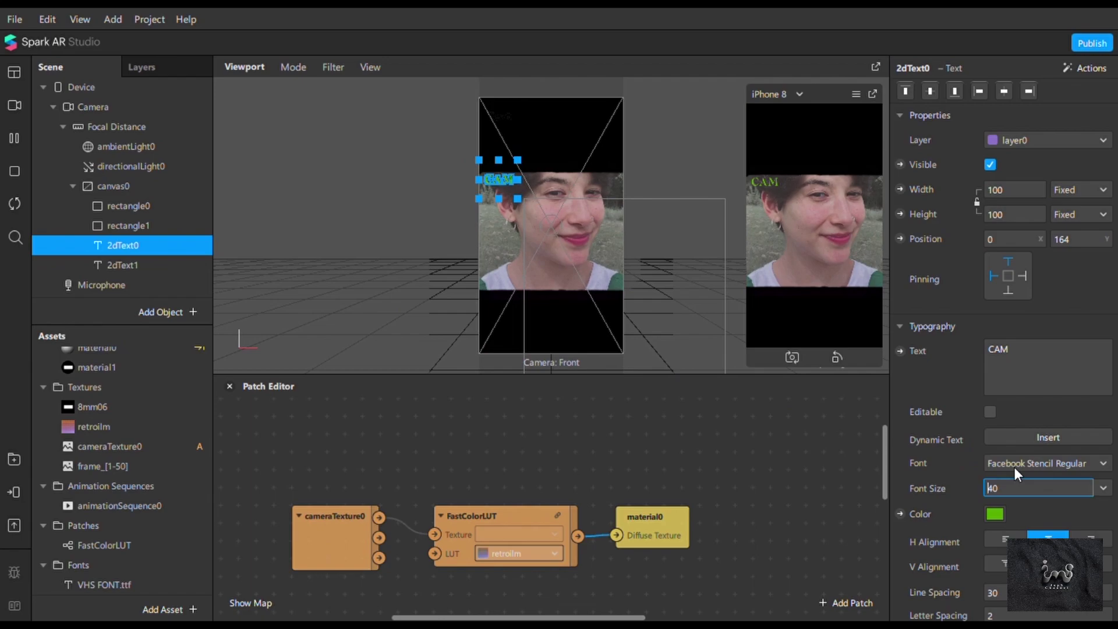
Set the CAM label's font size to 25 and move to the new text object.
type("5")
key("Tab")
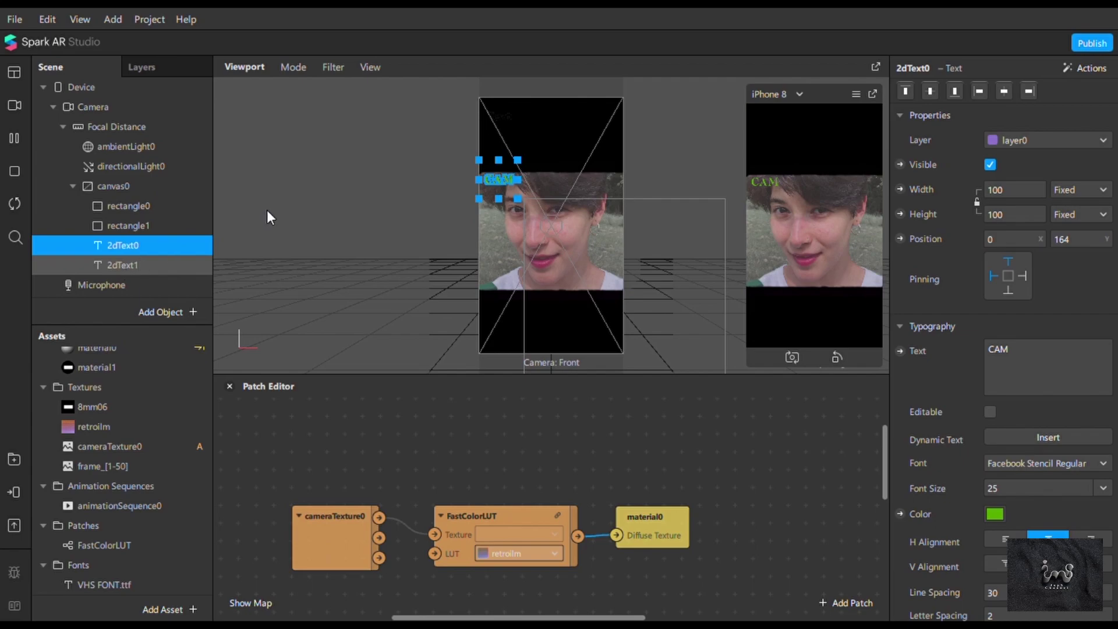
key("Down")
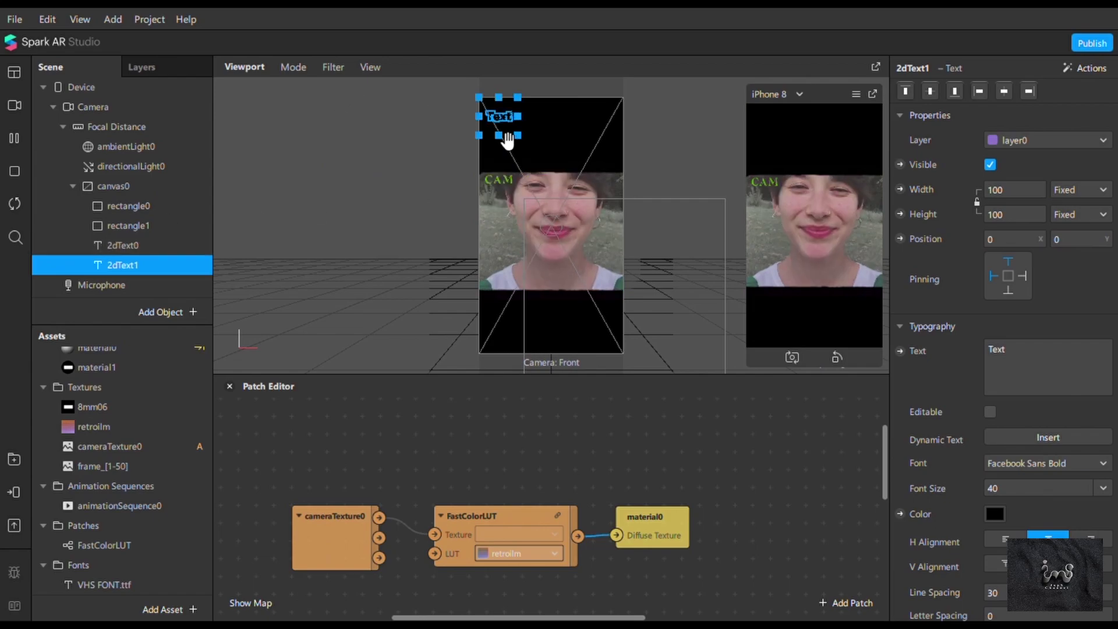
Move the new text down the feed and change it to read 'FEB . 02 : 1987'.
left_click_drag(508, 140, 505, 280)
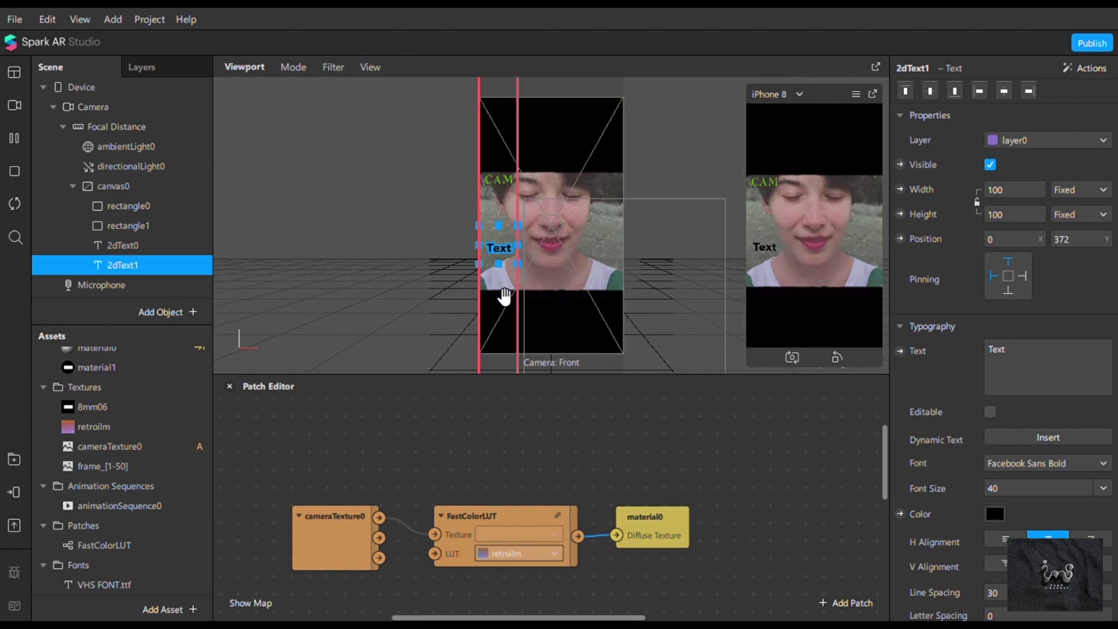
left_click_drag(504, 299, 500, 312)
left_click_drag(1012, 350, 893, 338)
key("BackSpace")
type("fE")
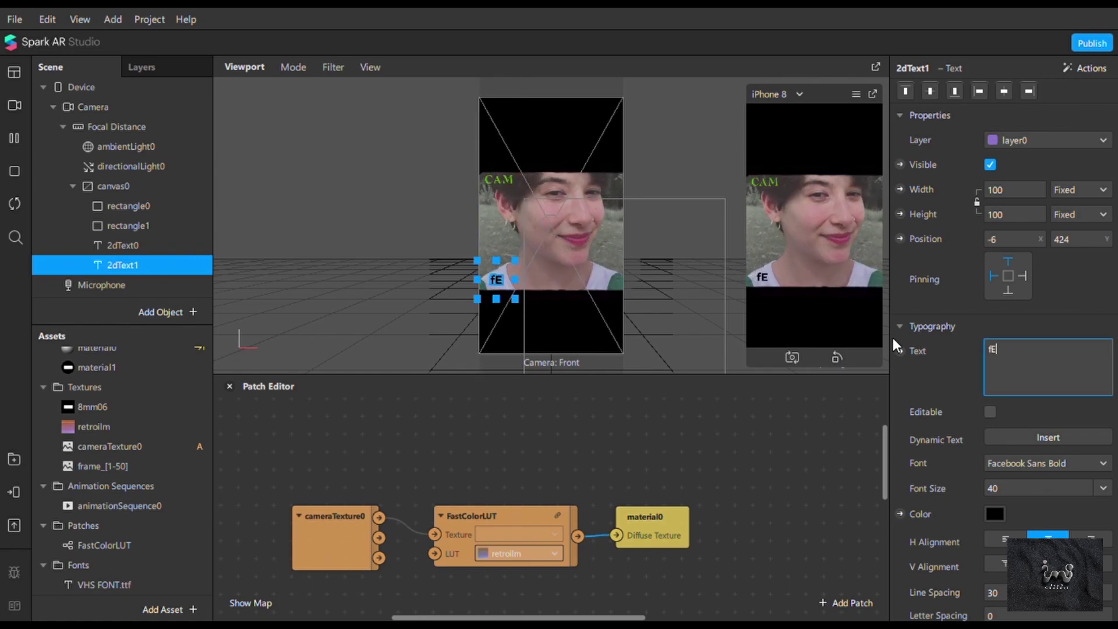
key("BackSpace")
key("BackSpace")
type("FEB . ")
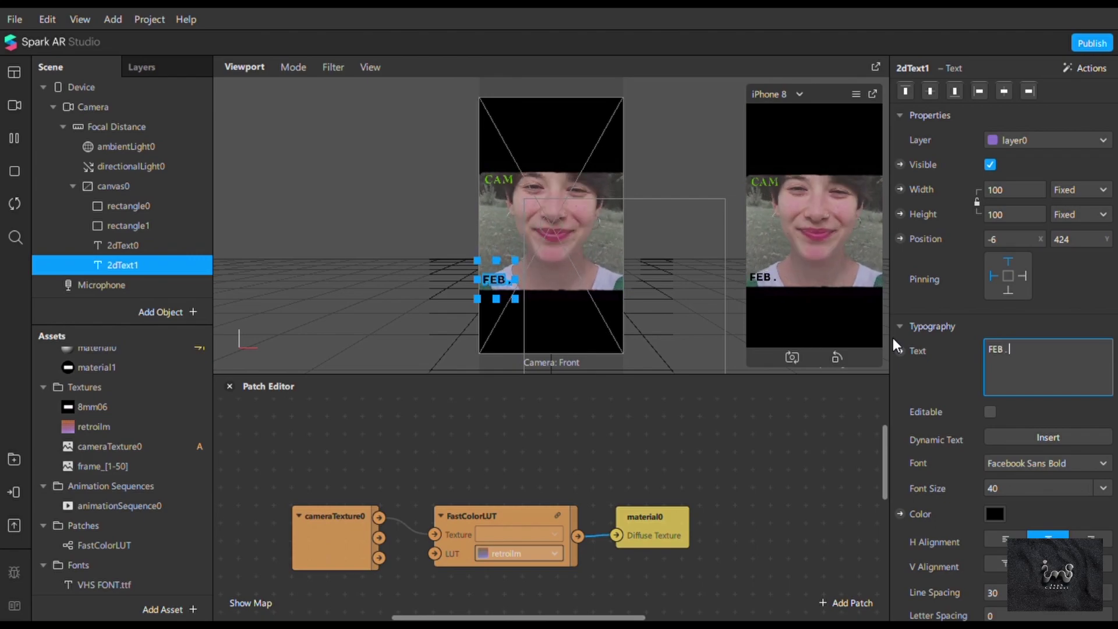
type("02")
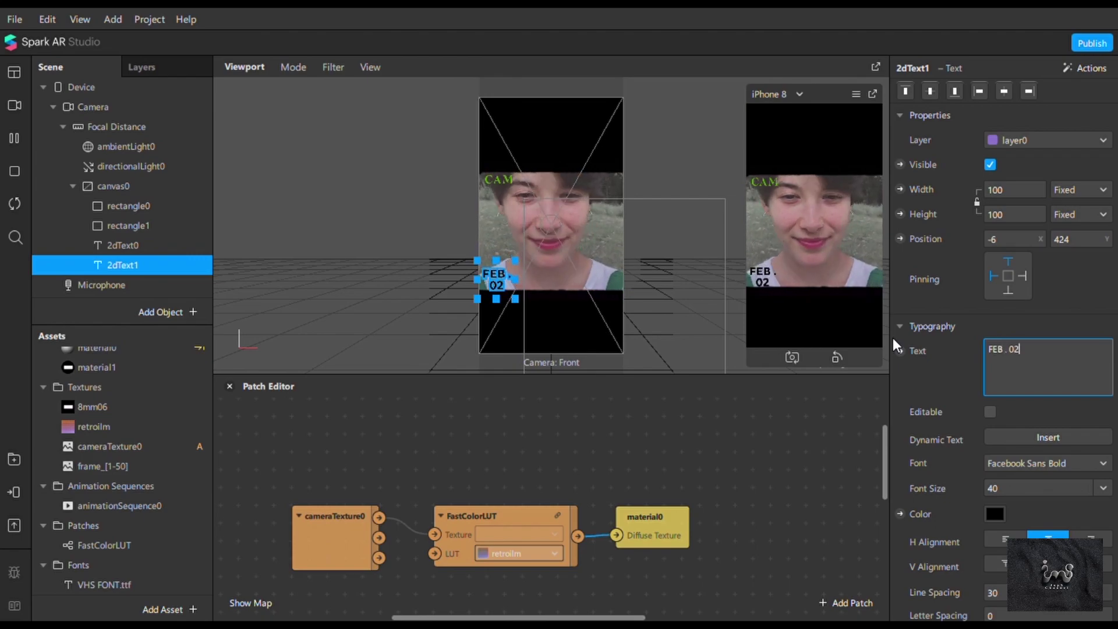
type(" : 1987")
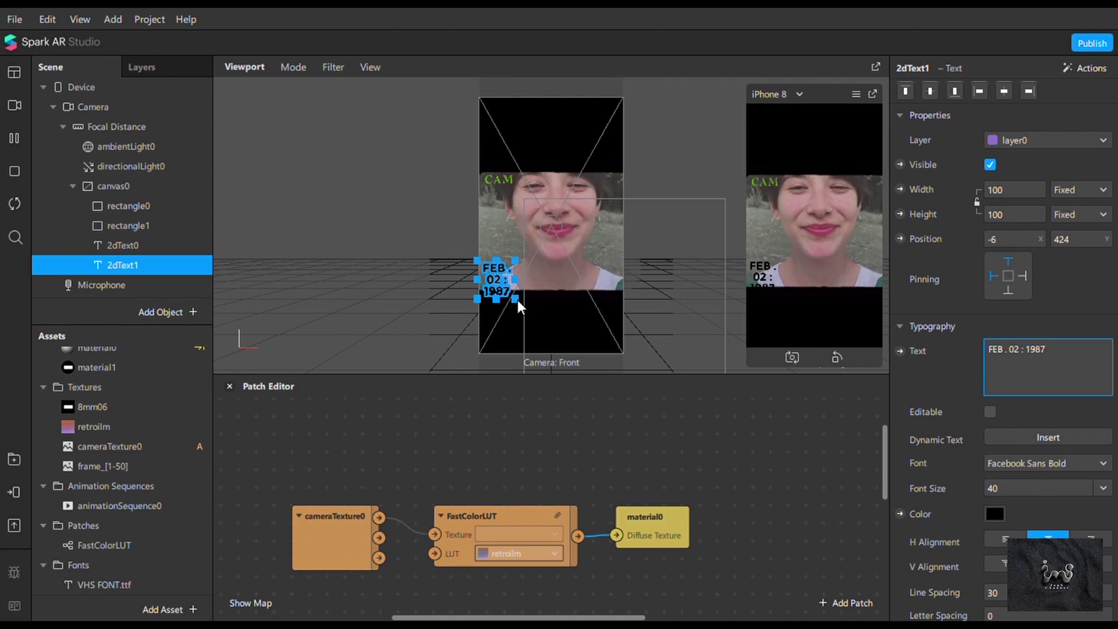
Widen the date box onto one line, set font size 24, reposition it, and make it white.
left_click_drag(516, 299, 541, 283)
left_click(1017, 489)
type("25")
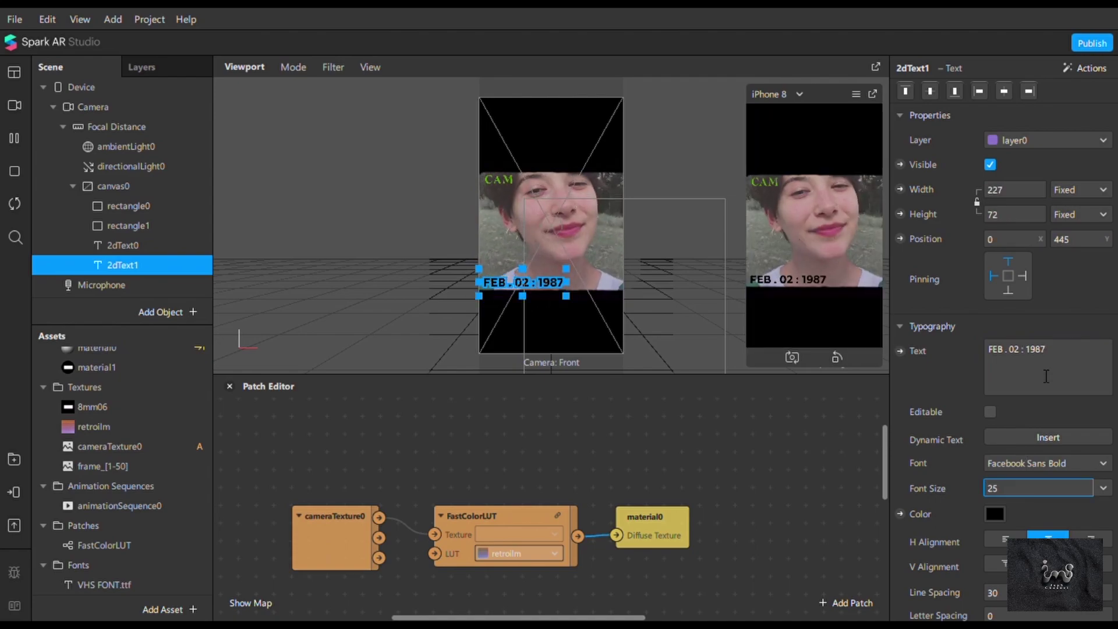
left_click(1104, 488)
left_click(651, 370)
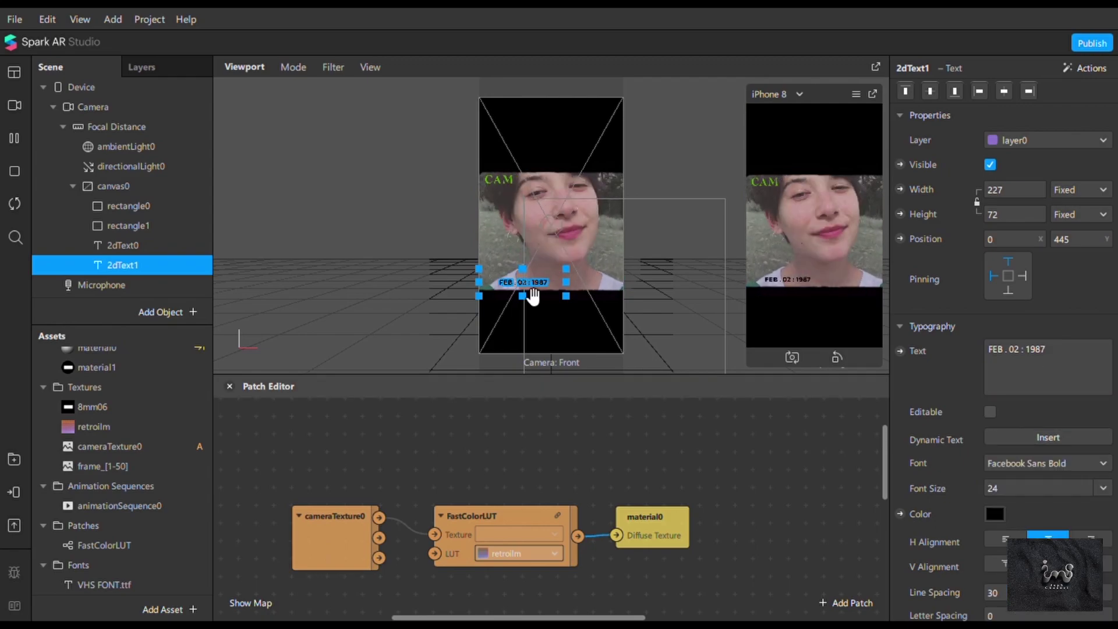
left_click_drag(525, 295, 512, 299)
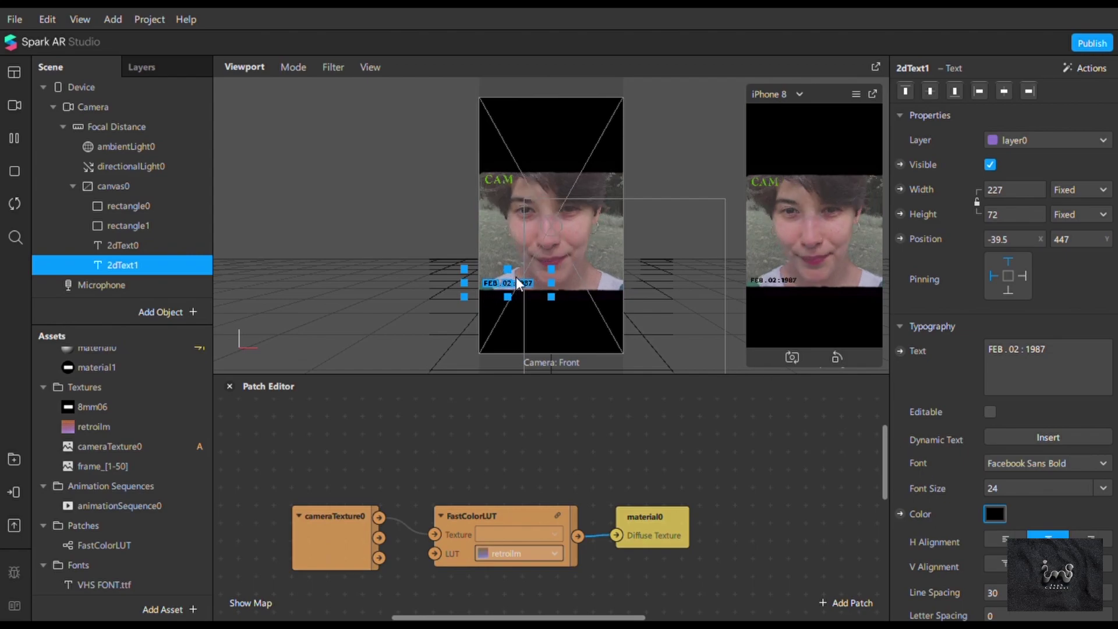
key("ctrl+z")
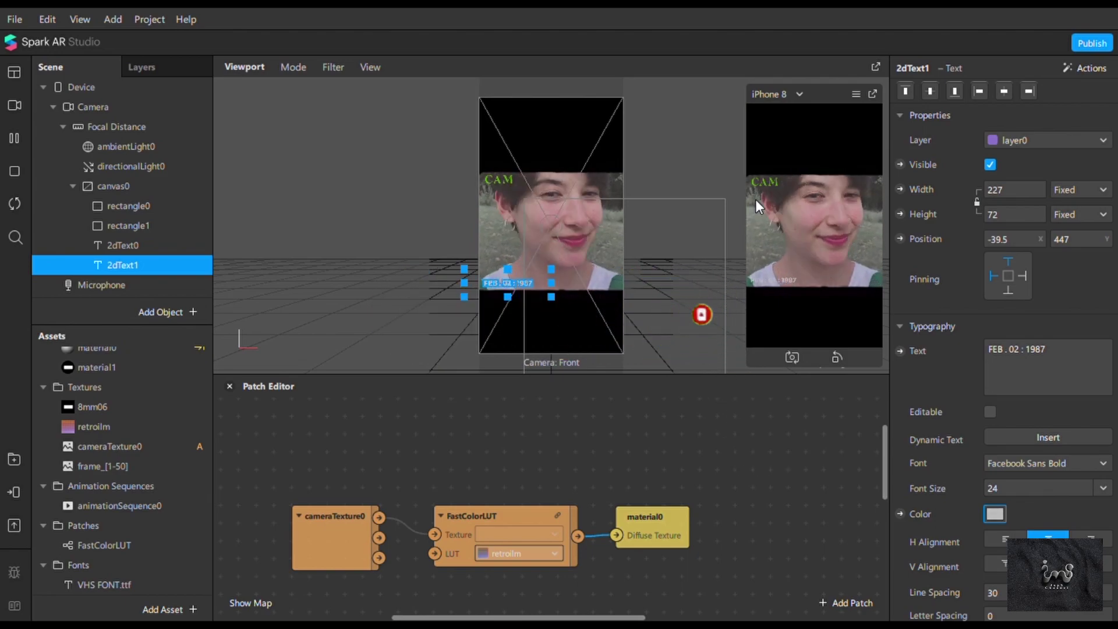
Set the date stamp's font size to 36 and shift it slightly right.
left_click(1088, 464)
left_click(992, 609)
left_click(1104, 491)
left_click(1077, 609)
left_click_drag(509, 294, 519, 294)
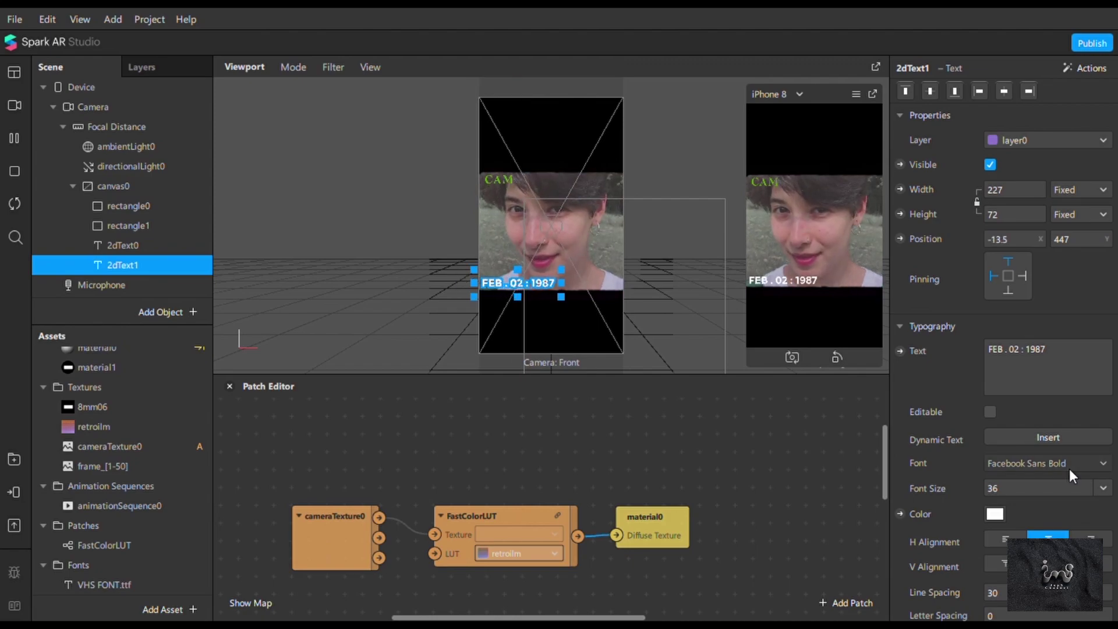
Try fonts for the date: Sans Heavy Italic, Hand Bold, Script Light, NotoSans/NotoSerif Italic, Sans Light.
left_click(1069, 469)
left_click(1054, 466)
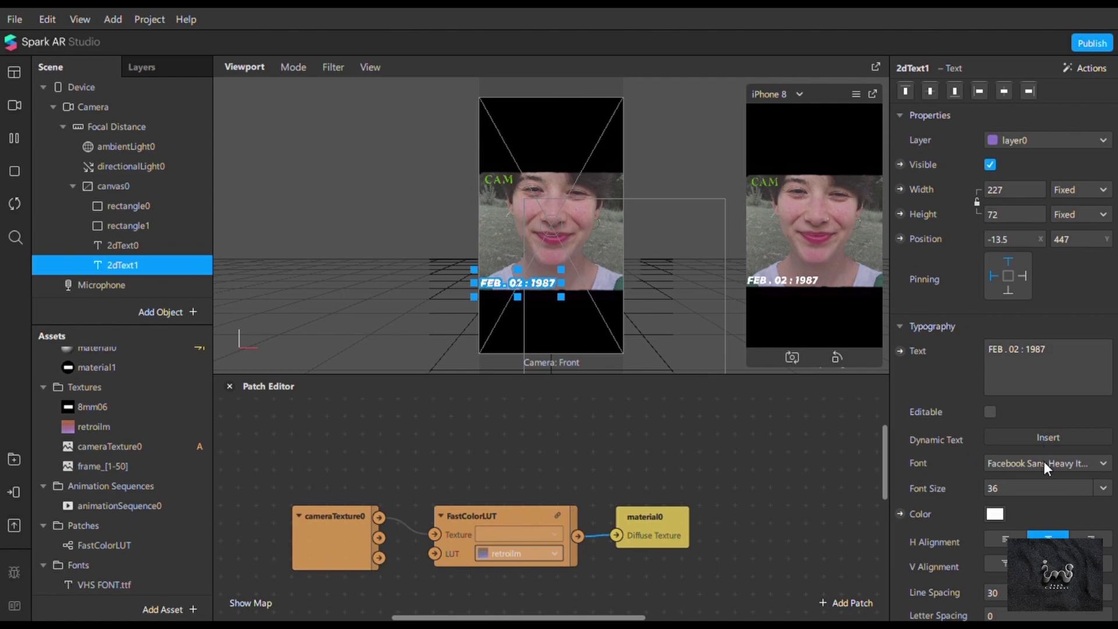
left_click(844, 299)
left_click(1009, 458)
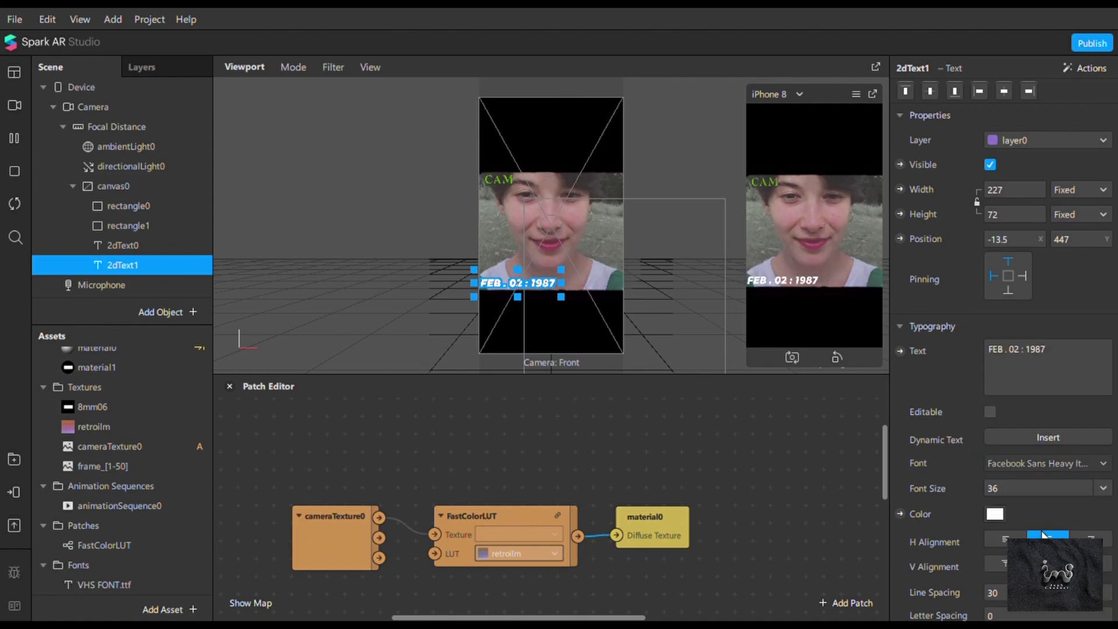
left_click(1037, 527)
left_click(1022, 465)
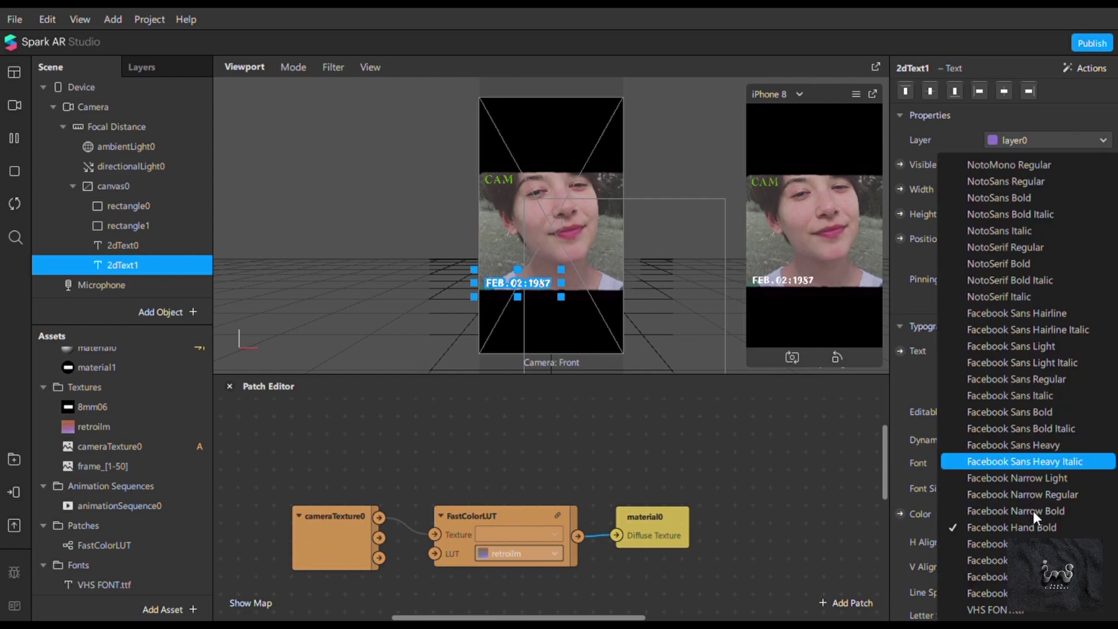
left_click(1040, 544)
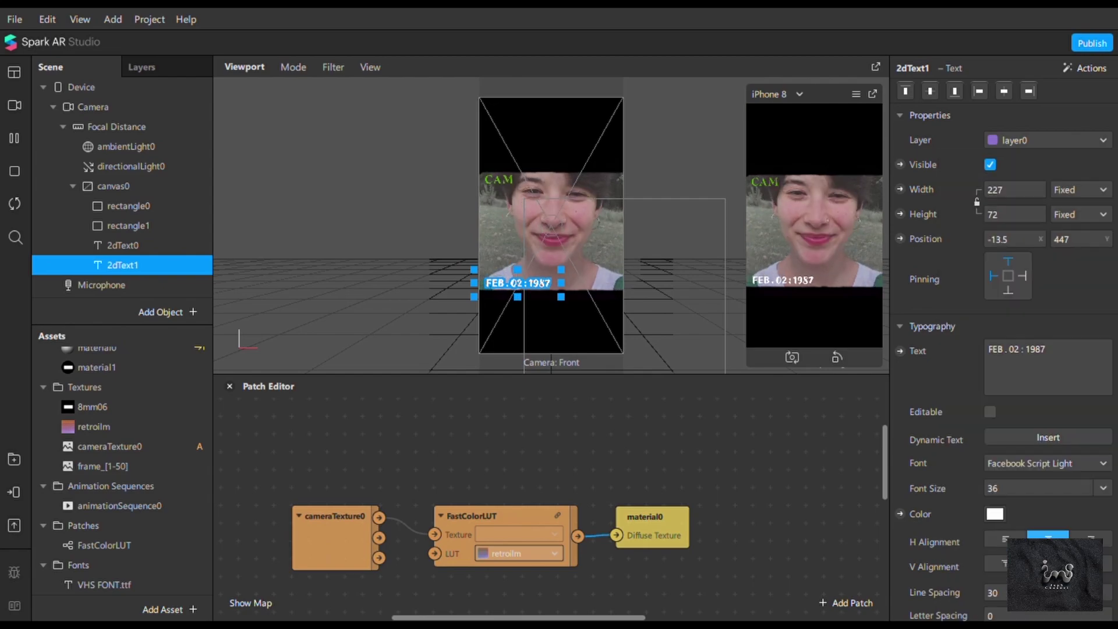
left_click(1035, 464)
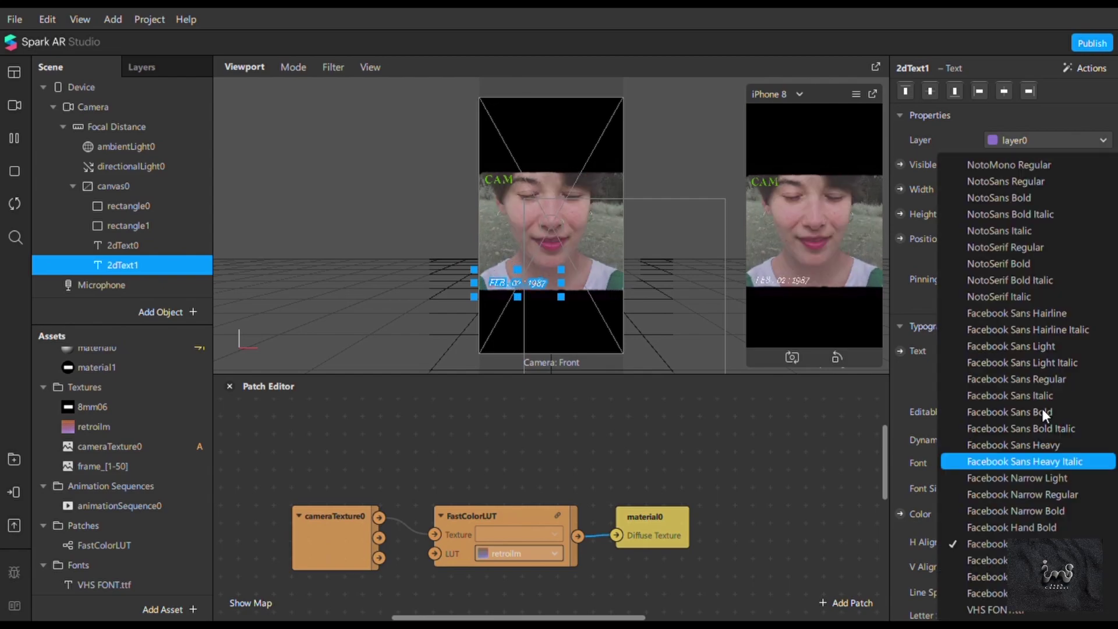
left_click(1046, 233)
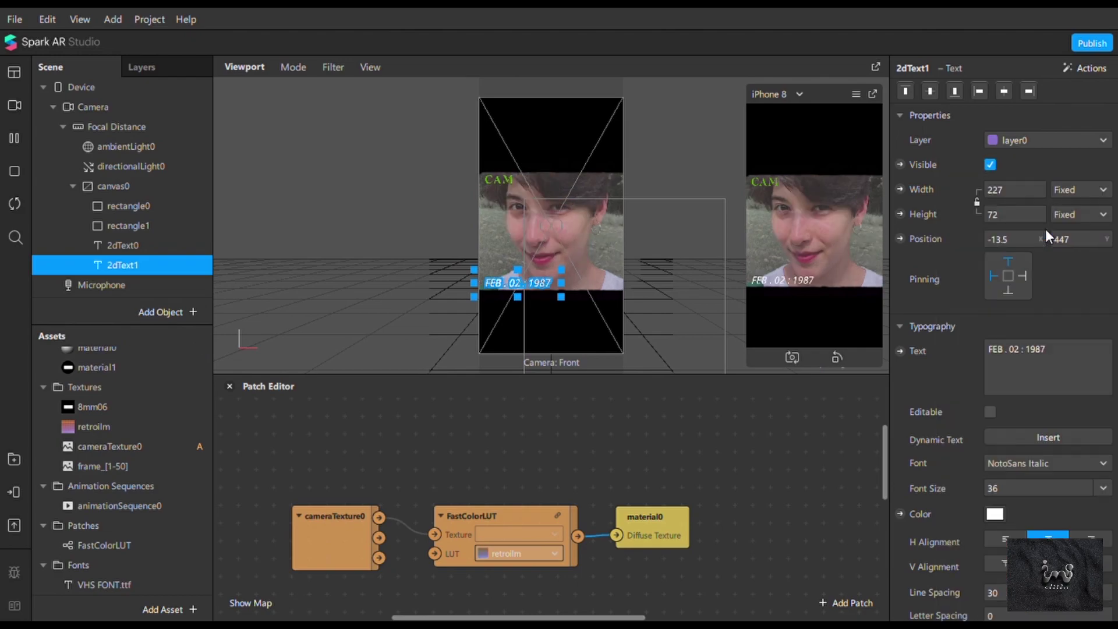
left_click(1046, 463)
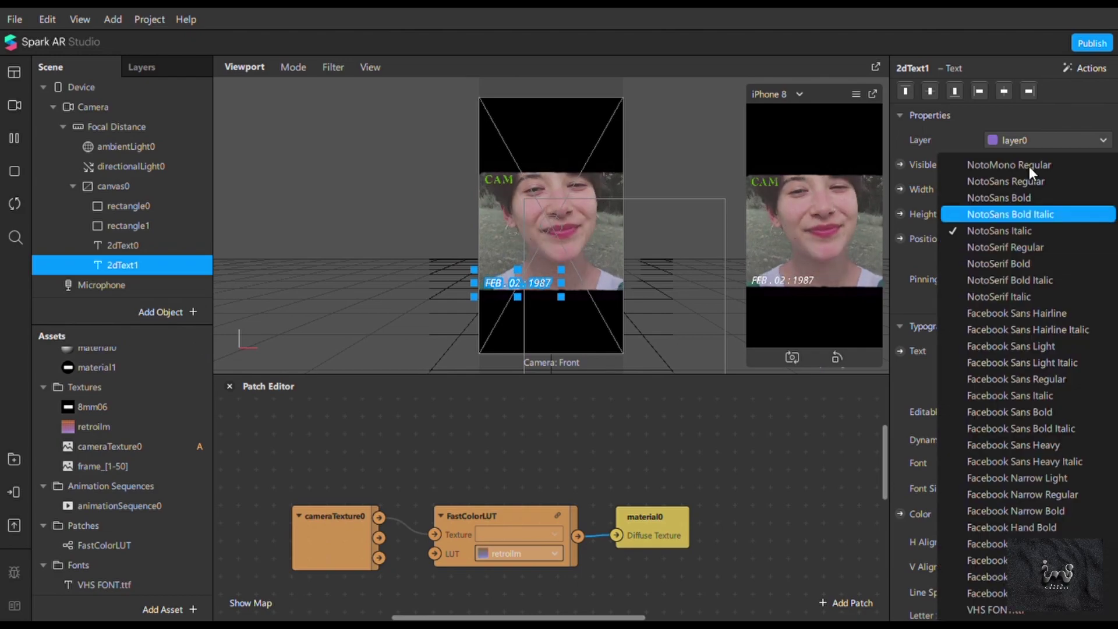
left_click(1034, 296)
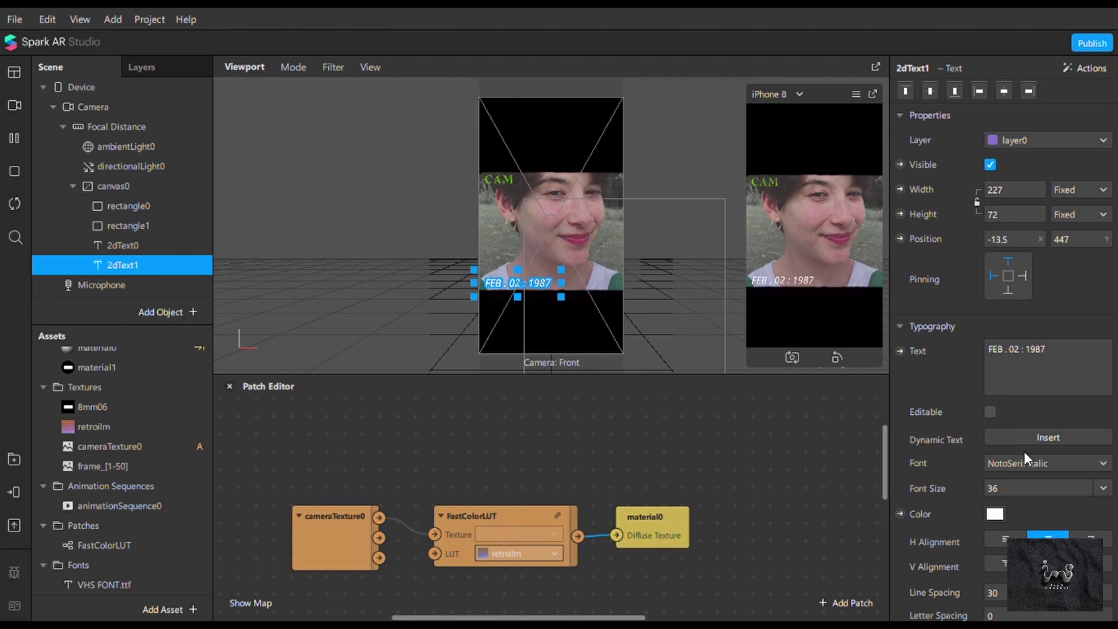
left_click(1024, 460)
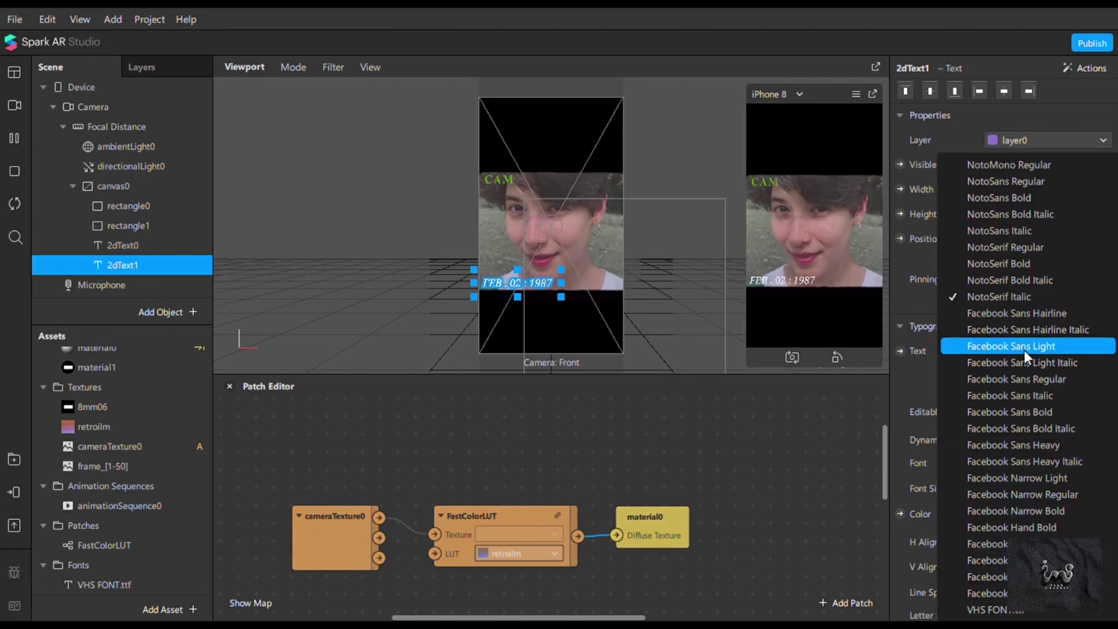
left_click(1024, 351)
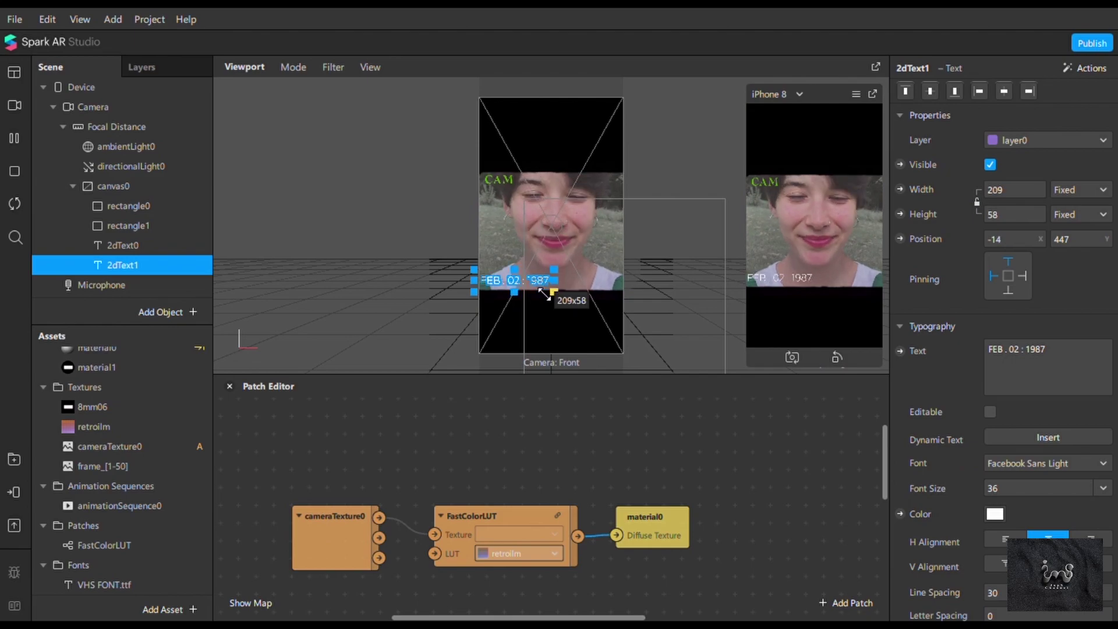
Switch the simulated camera video, set the date to Facebook Stencil Bold, and shrink its box.
left_click(15, 112)
left_click(1043, 463)
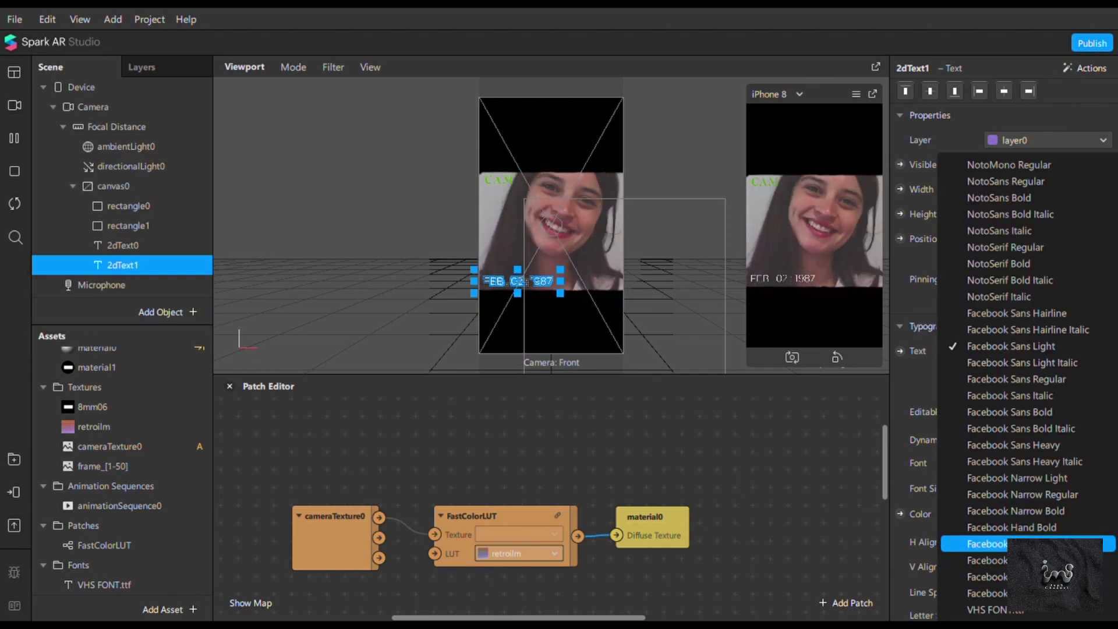
left_click(1005, 523)
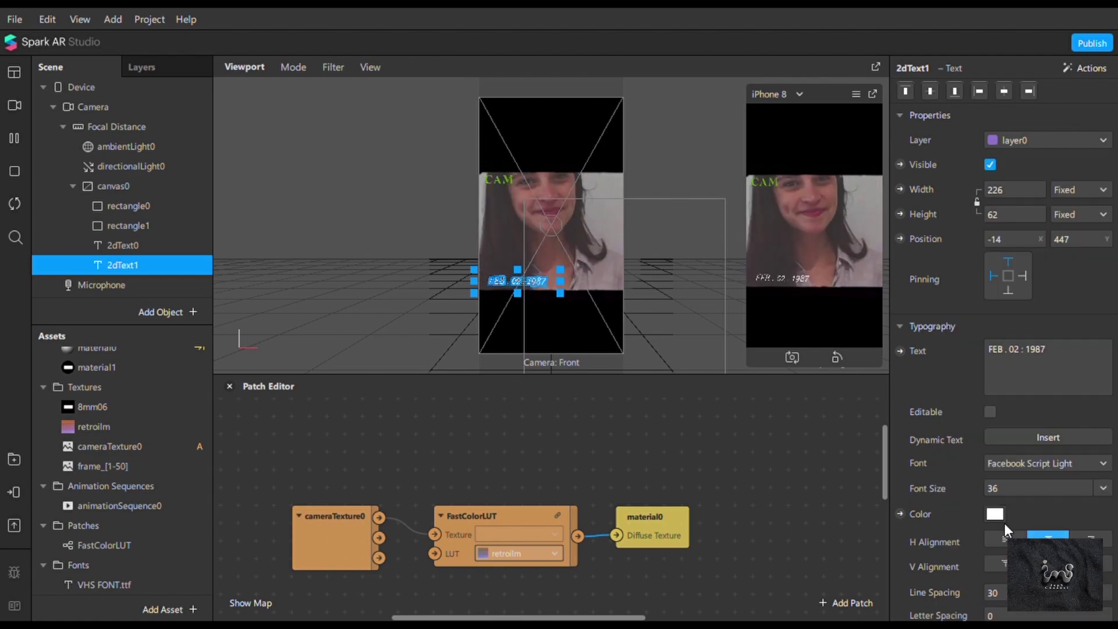
left_click(1051, 463)
left_click(1025, 588)
left_click_drag(558, 294, 526, 287)
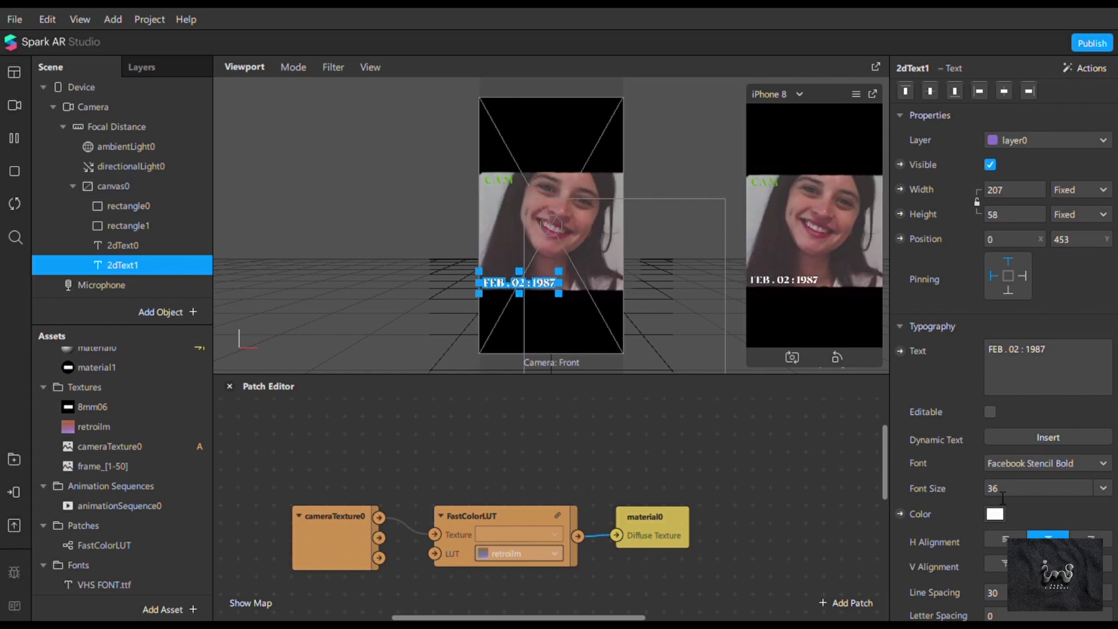
Set the date text to size 24 with letter spacing 3, repositioning it at the lower left.
left_click(1085, 490)
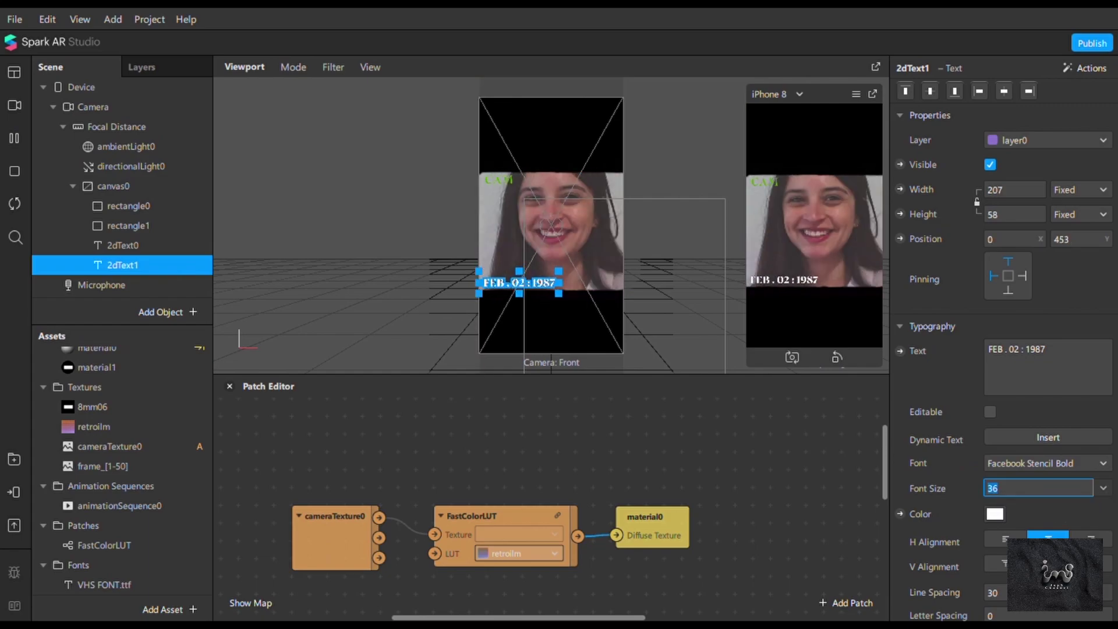
left_click(1104, 488)
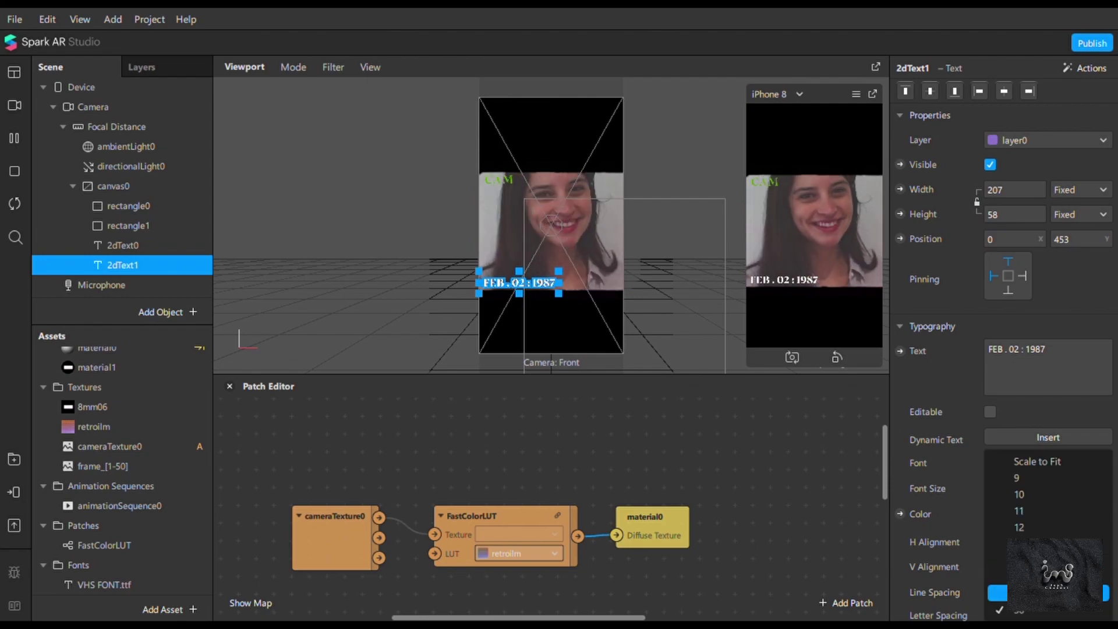
left_click(1026, 592)
left_click_drag(525, 295, 512, 292)
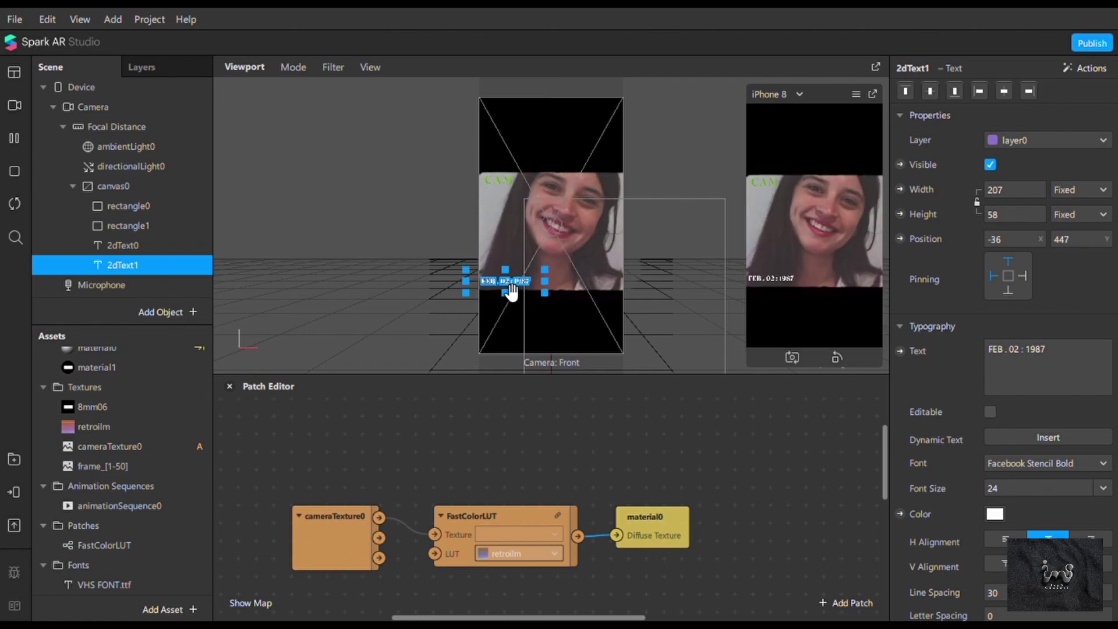
scroll(1017, 421, "down", 4)
left_click(1016, 417)
type("3")
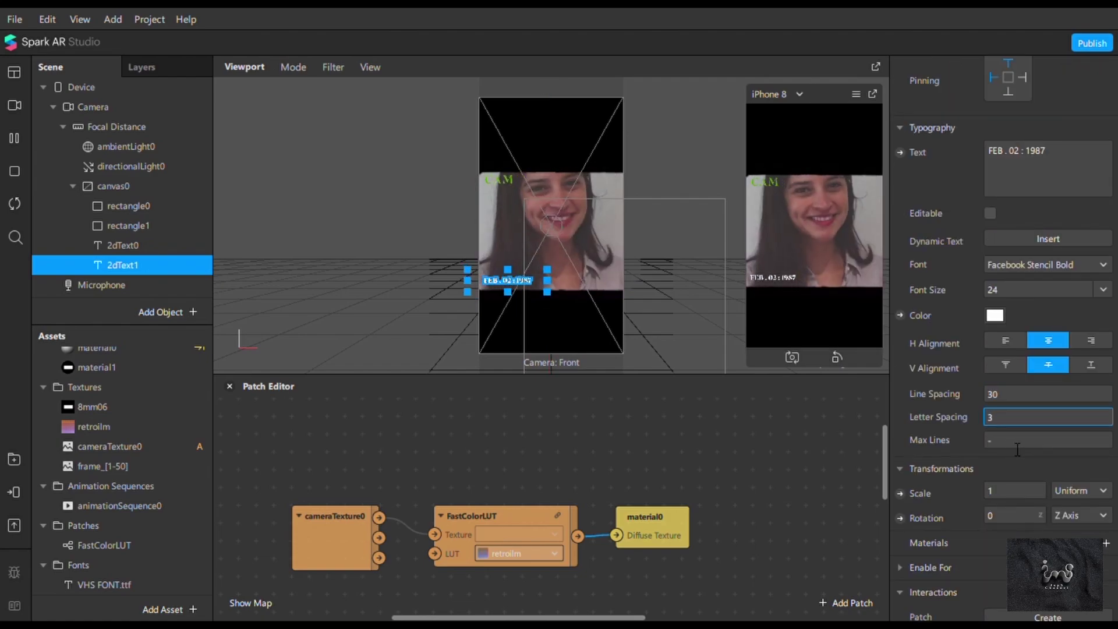
left_click_drag(519, 296, 522, 300)
Hide the Patch Editor via the View menu and enlarge the phone preview window.
left_click(82, 19)
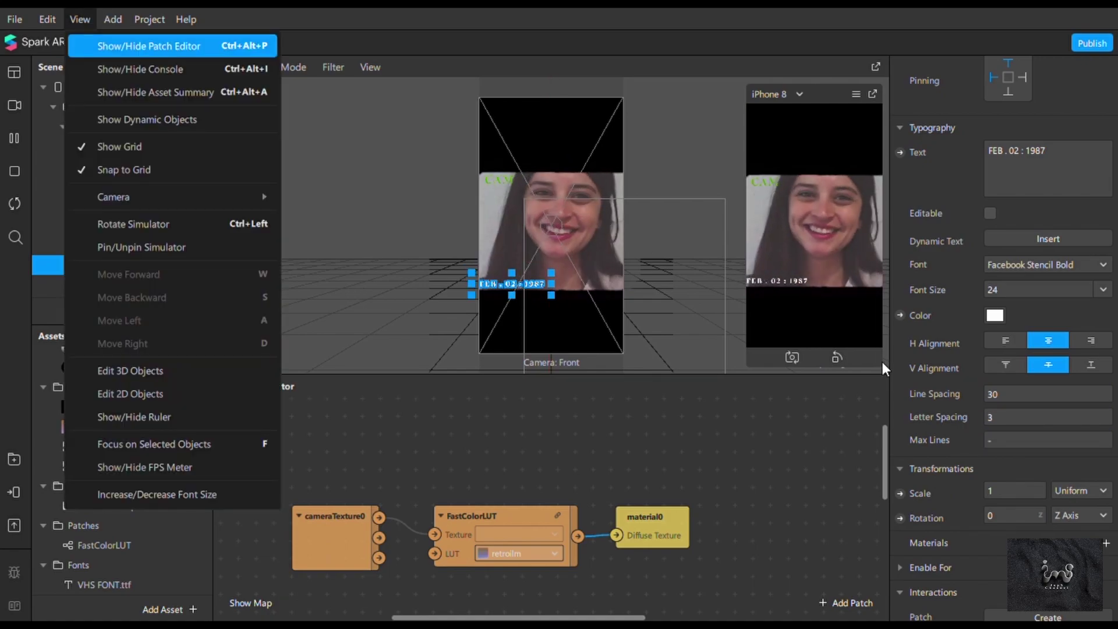
left_click(150, 43)
left_click_drag(755, 377, 736, 425)
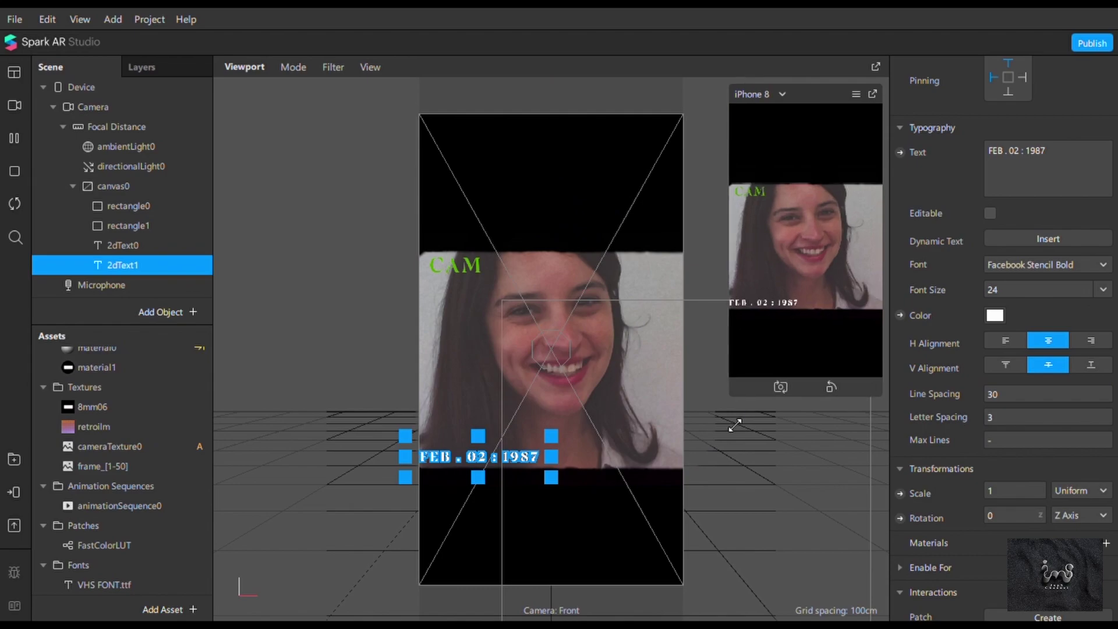
left_click_drag(715, 500, 748, 498)
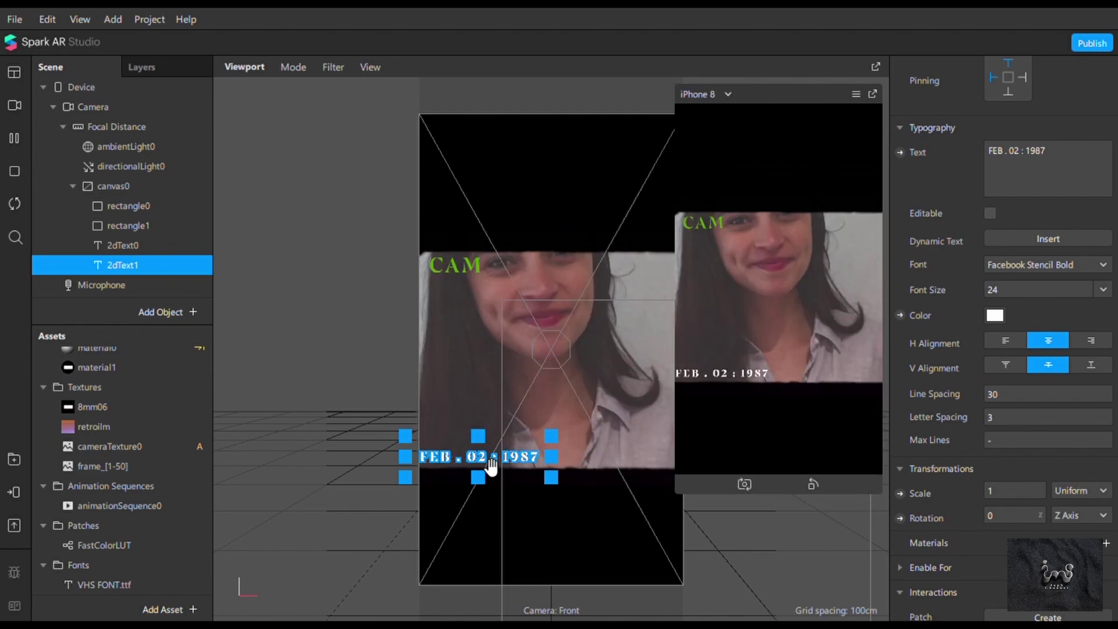
Nudge the date text slightly right and deselect it.
left_click_drag(487, 466, 492, 467)
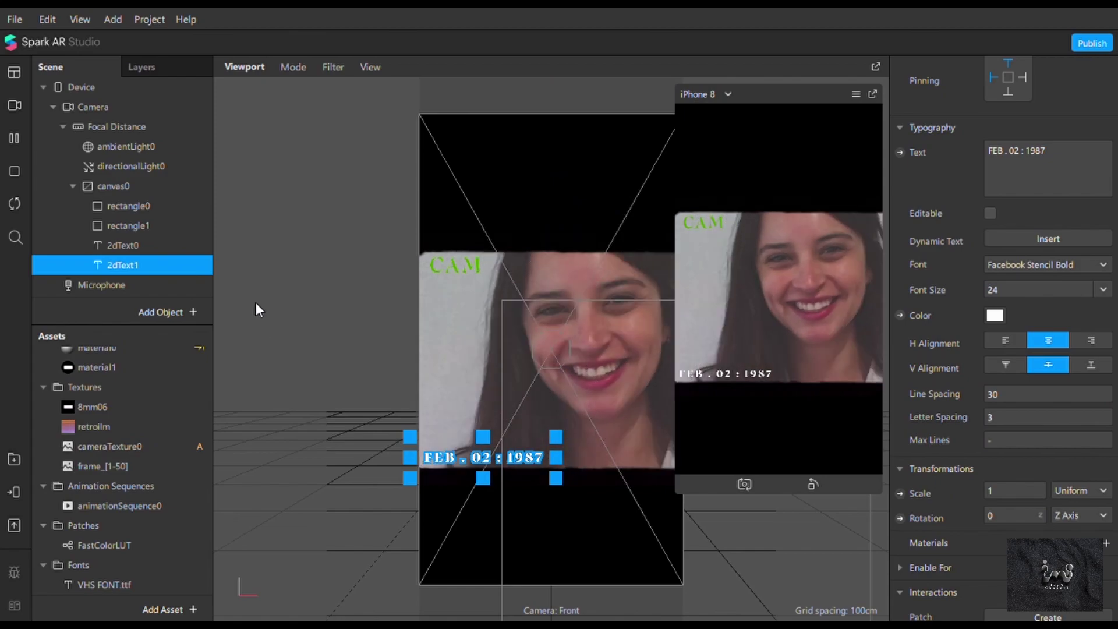
left_click(219, 225)
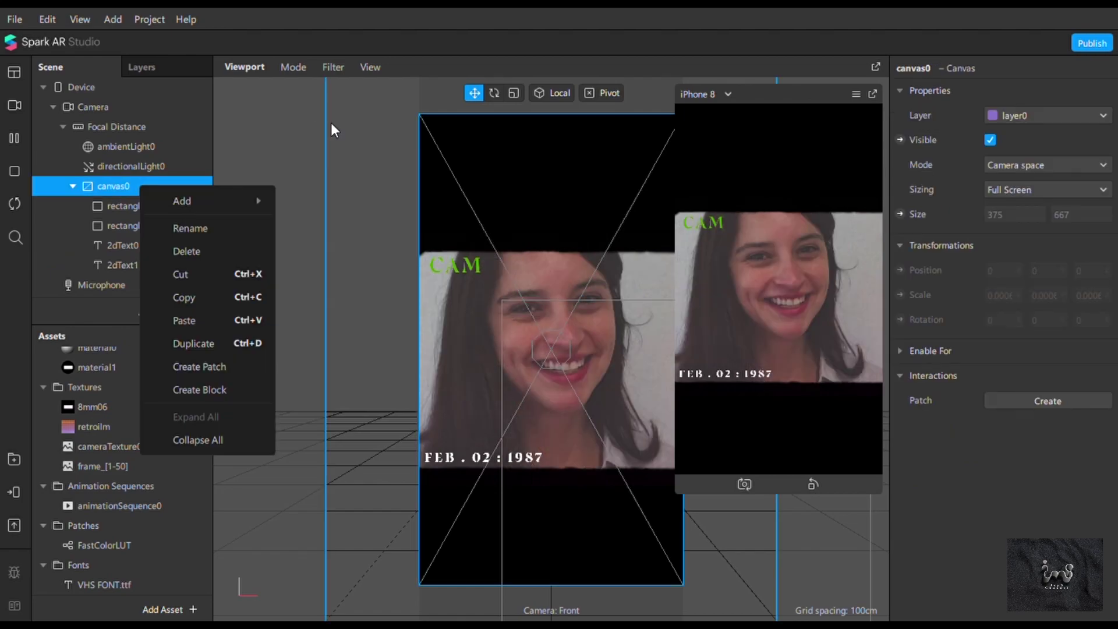
left_click(201, 229)
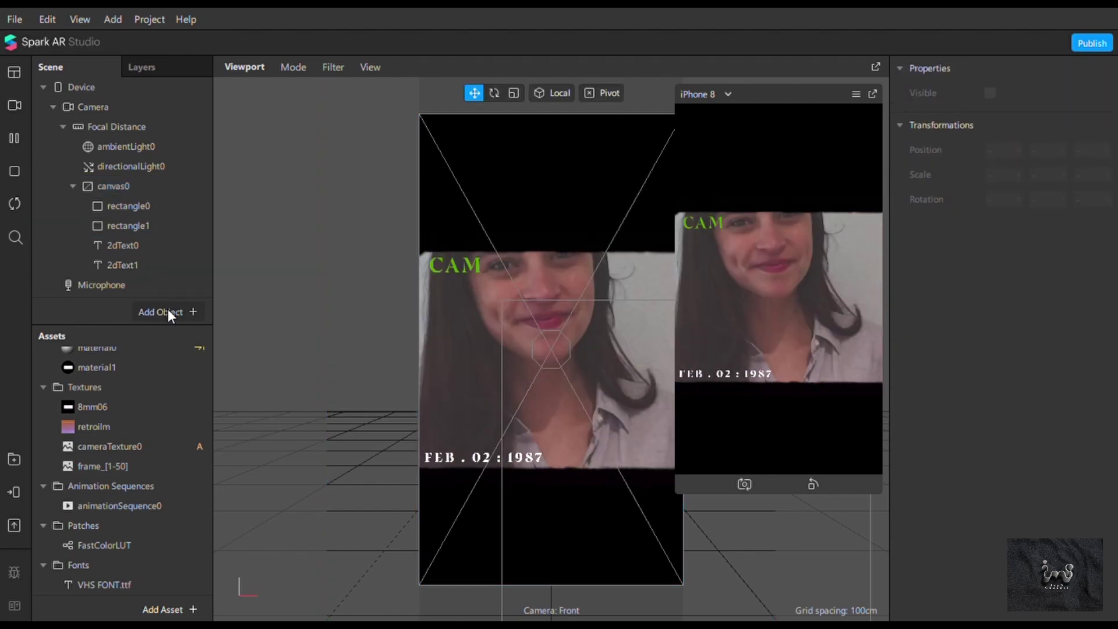
Add a 2D text showing dynamic Time (Short) prefixed with 'PM' at the feed's lower right.
right_click(163, 280)
left_click(148, 250)
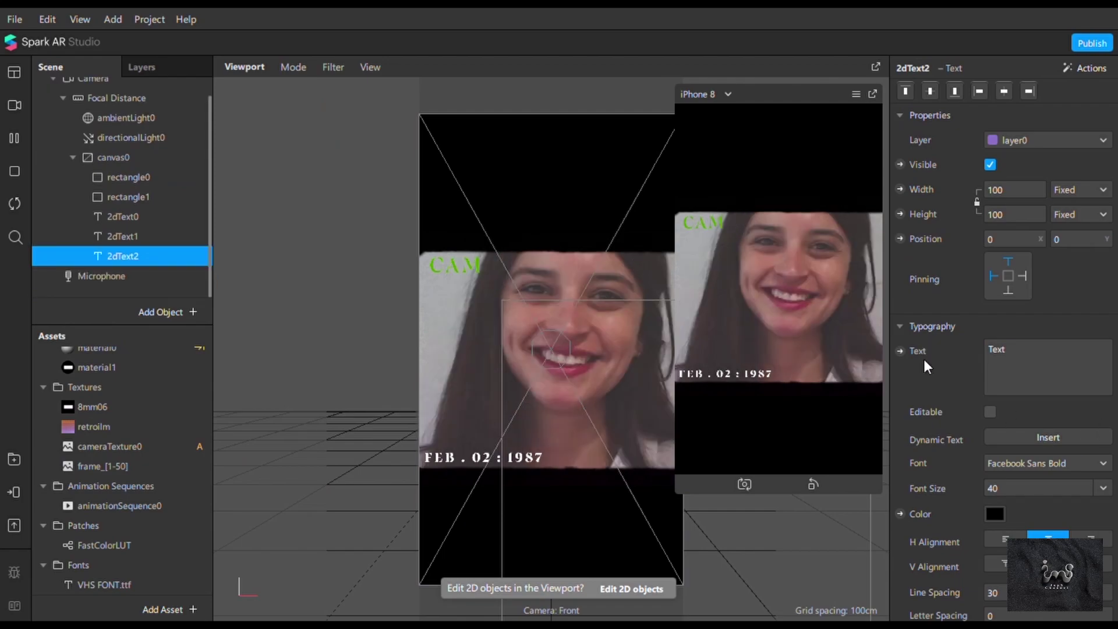
key("BackSpace")
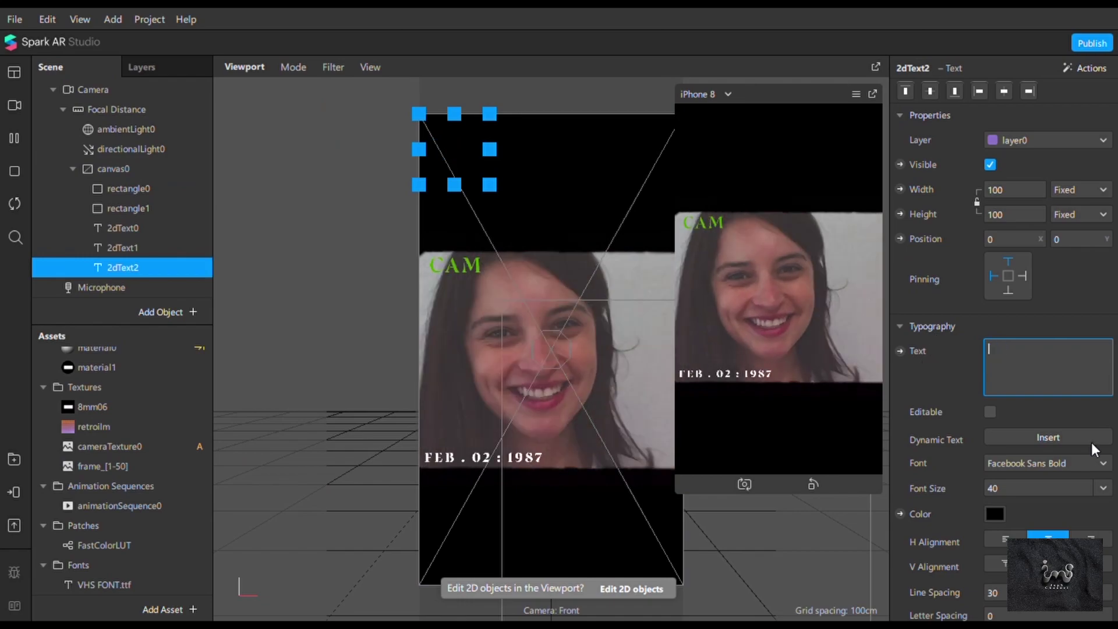
left_click(1091, 442)
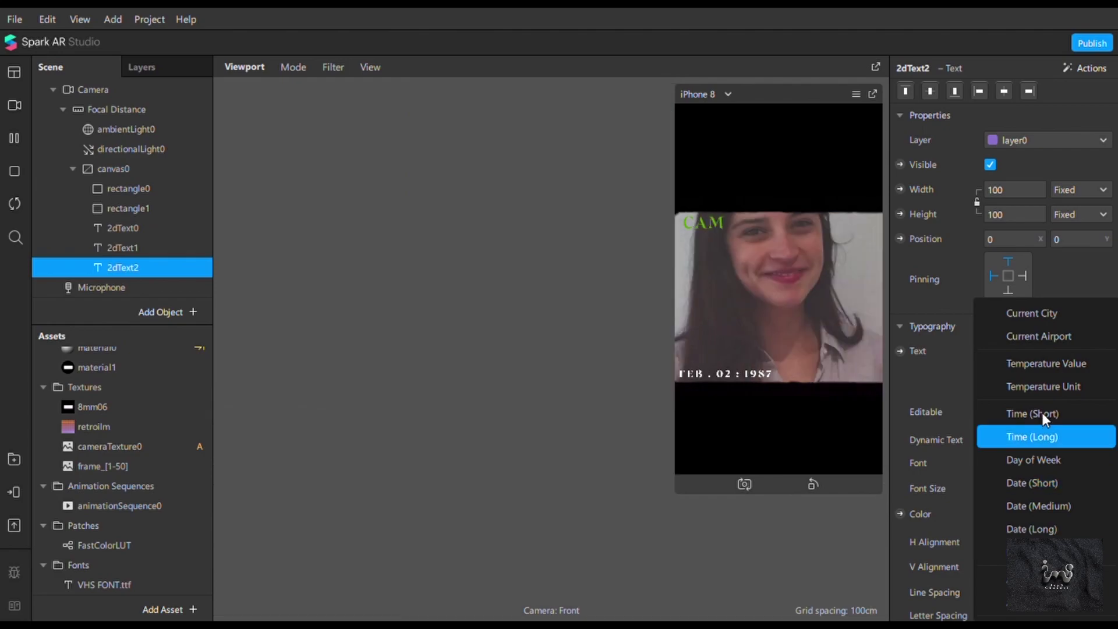
left_click(1042, 413)
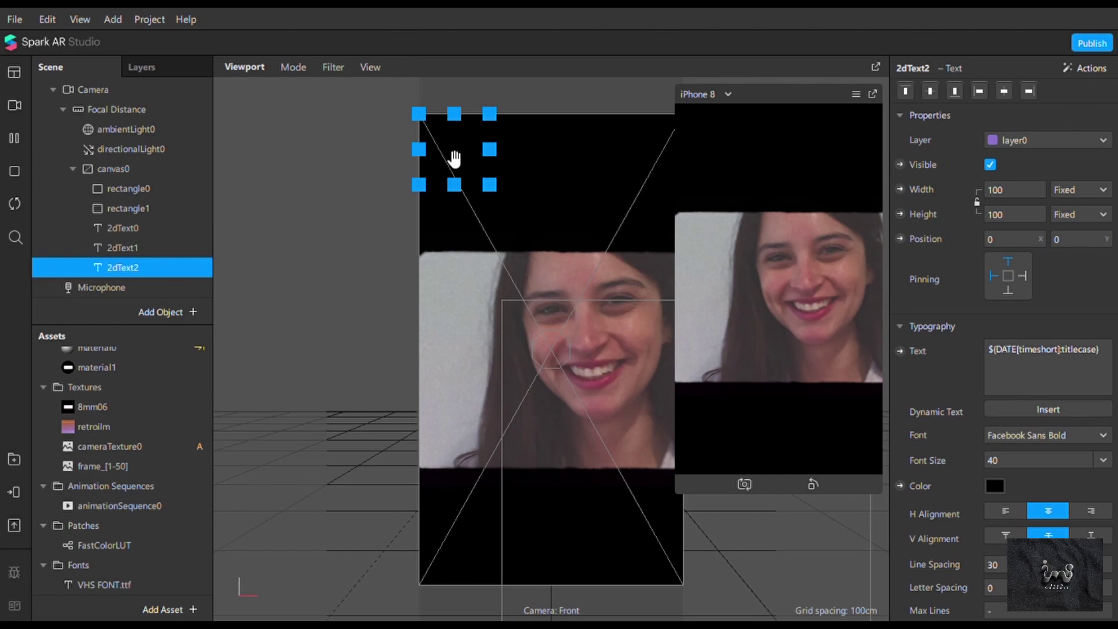
left_click_drag(455, 157, 640, 455)
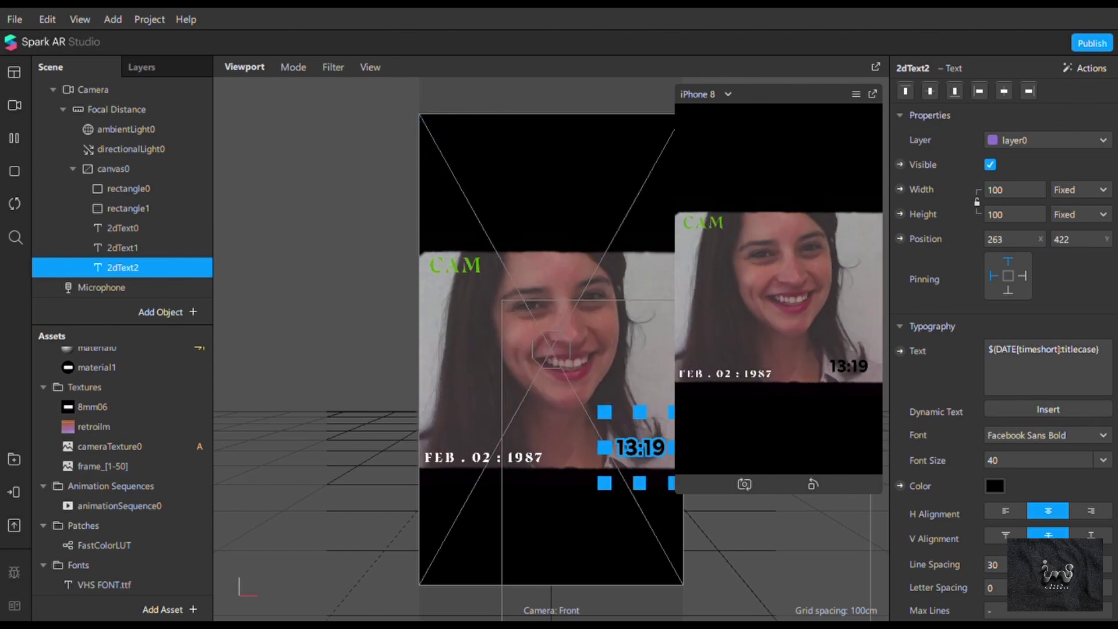
type("PM")
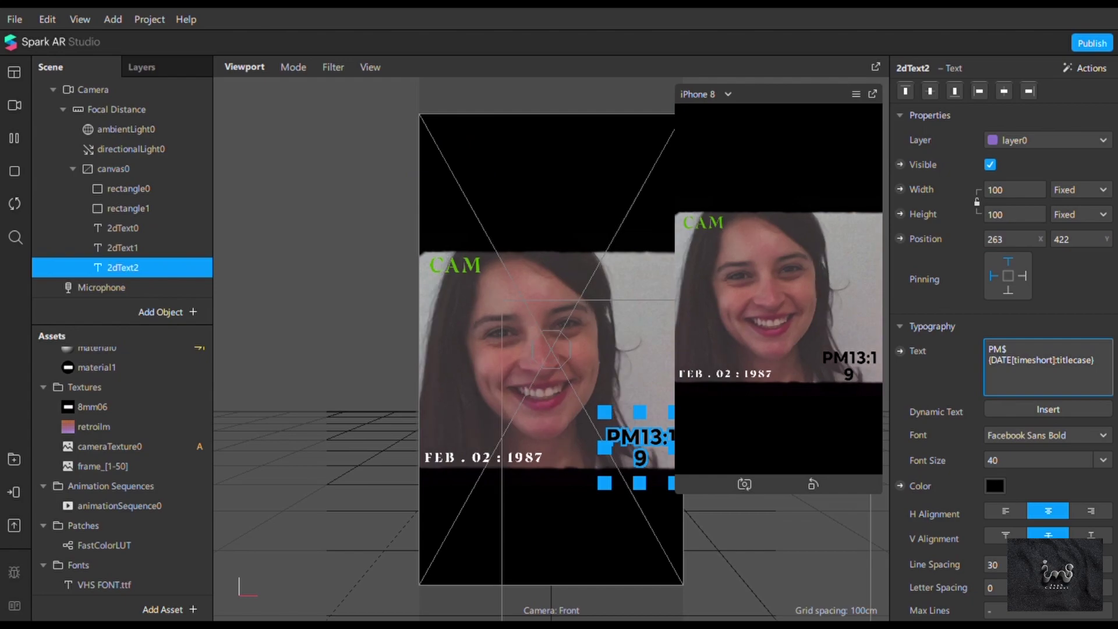
Widen the time label onto one line, set size 24, make it white, and position it.
left_click_drag(605, 485, 562, 487)
left_click_drag(644, 459, 643, 461)
left_click(1102, 460)
left_click(1042, 574)
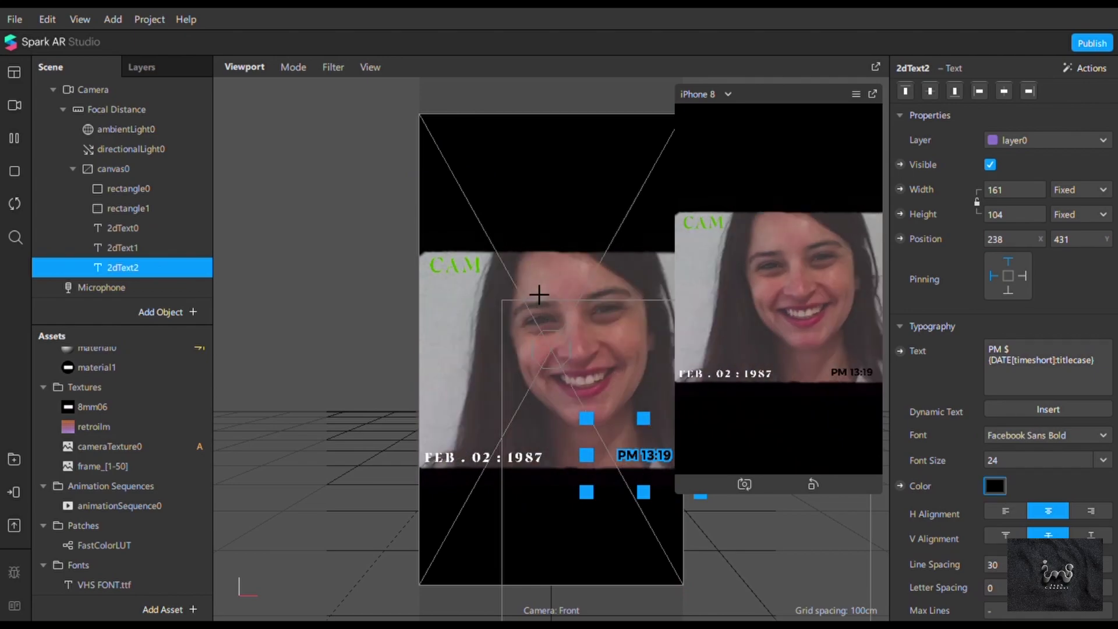
left_click(535, 289)
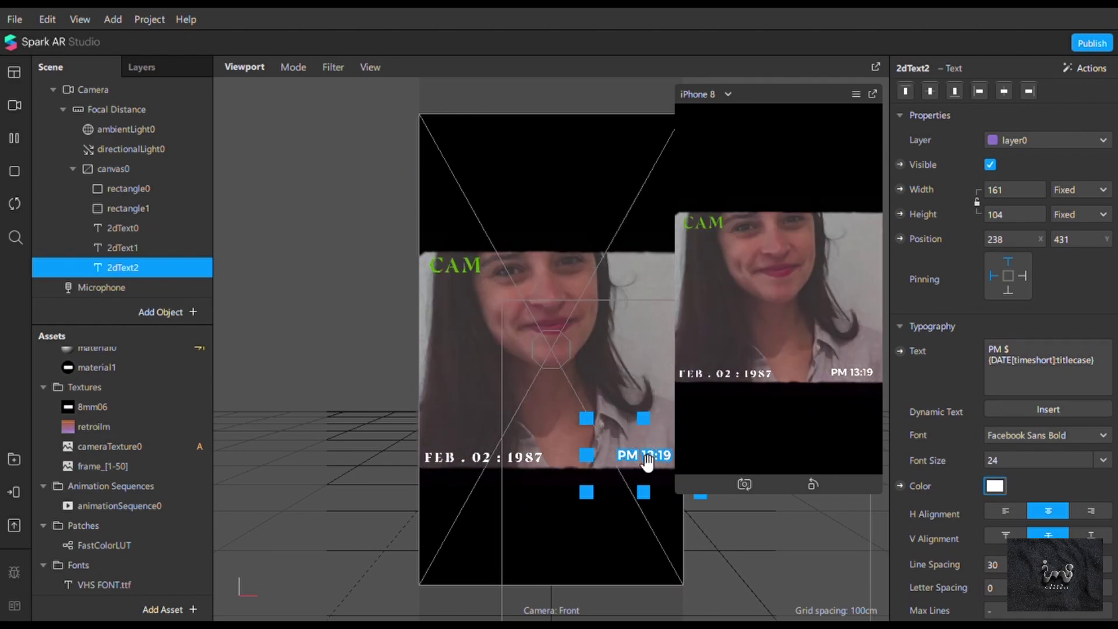
left_click_drag(658, 462, 655, 463)
left_click(139, 170)
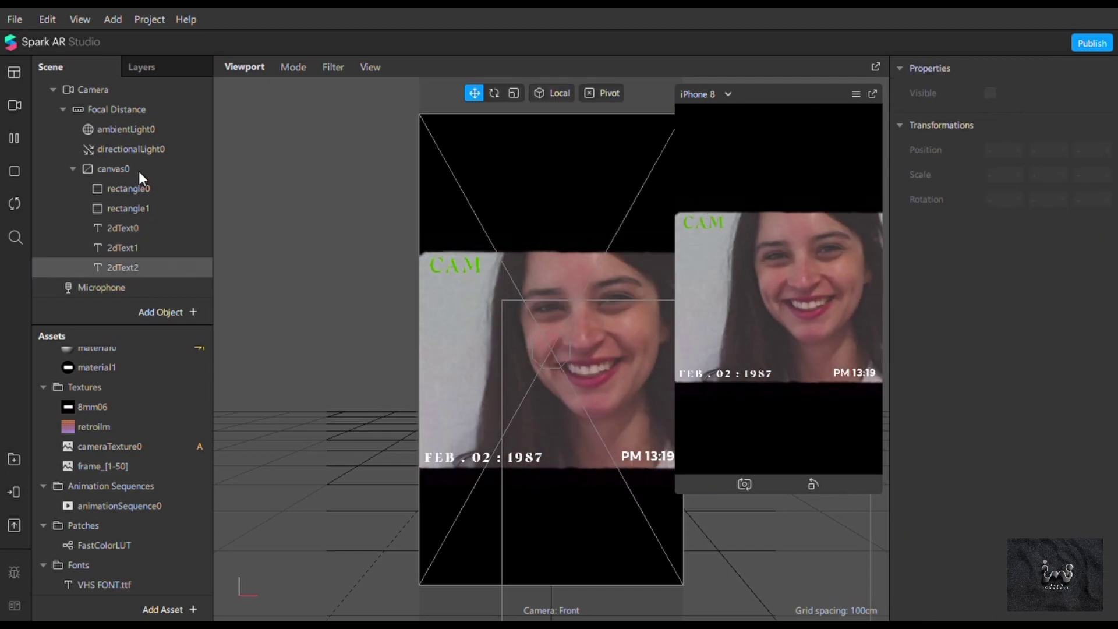
Add a new 2D text reading 'SP' in Facebook Sans Light.
right_click(179, 171)
mouse_move(192, 187)
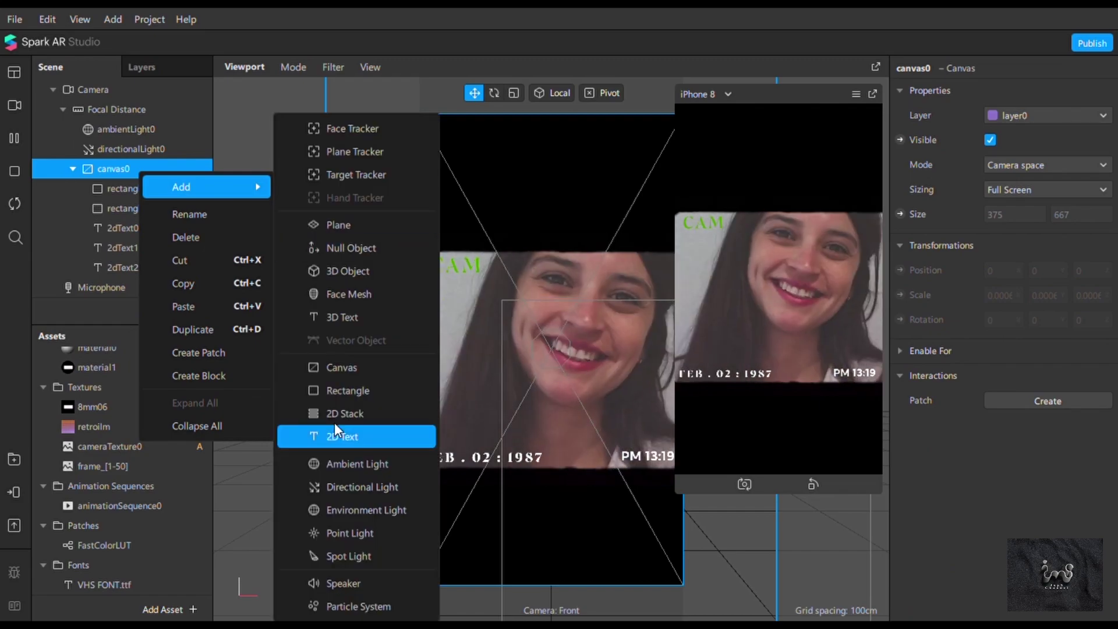
left_click(335, 426)
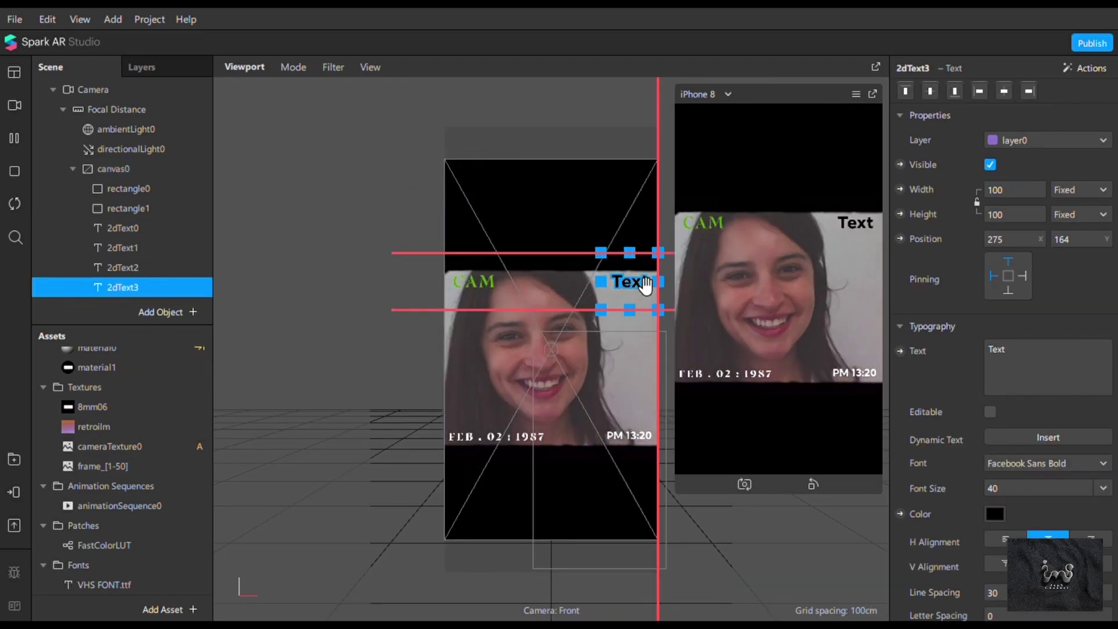
double_click(997, 349)
type("SP")
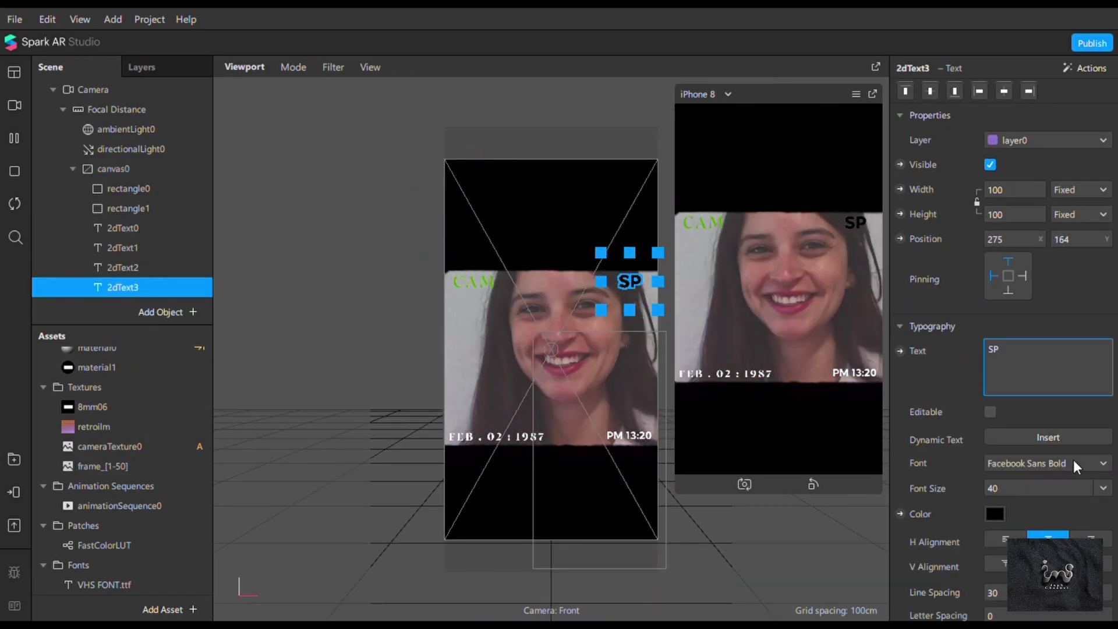
left_click(1075, 460)
left_click(1025, 417)
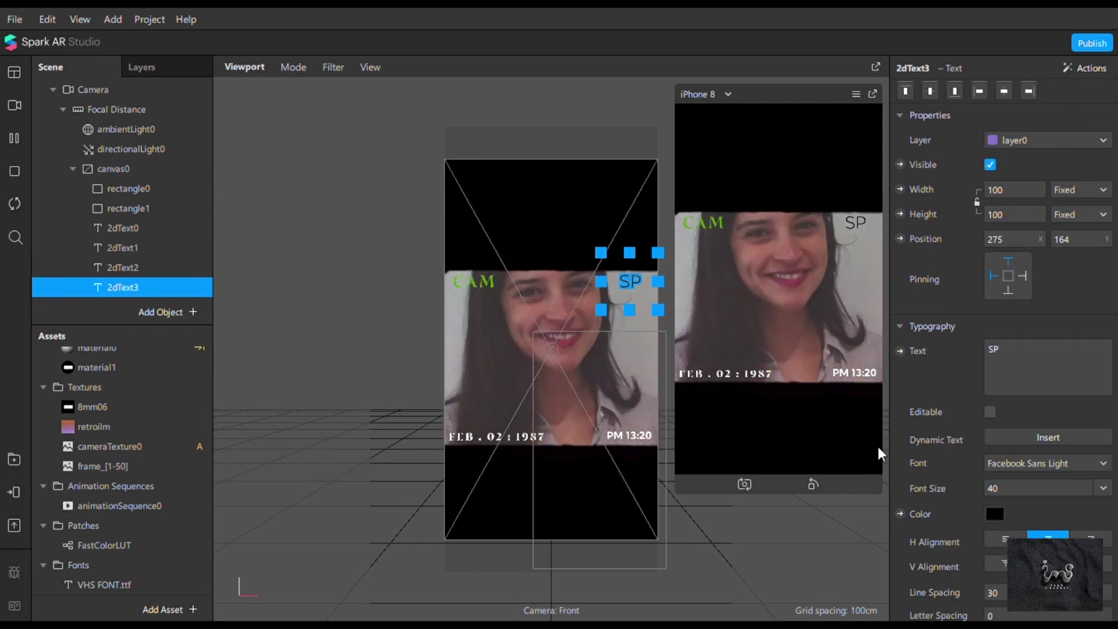
Make the SP label white at size 24, place it top right, and add a plane.
left_click(635, 447)
left_click(1102, 488)
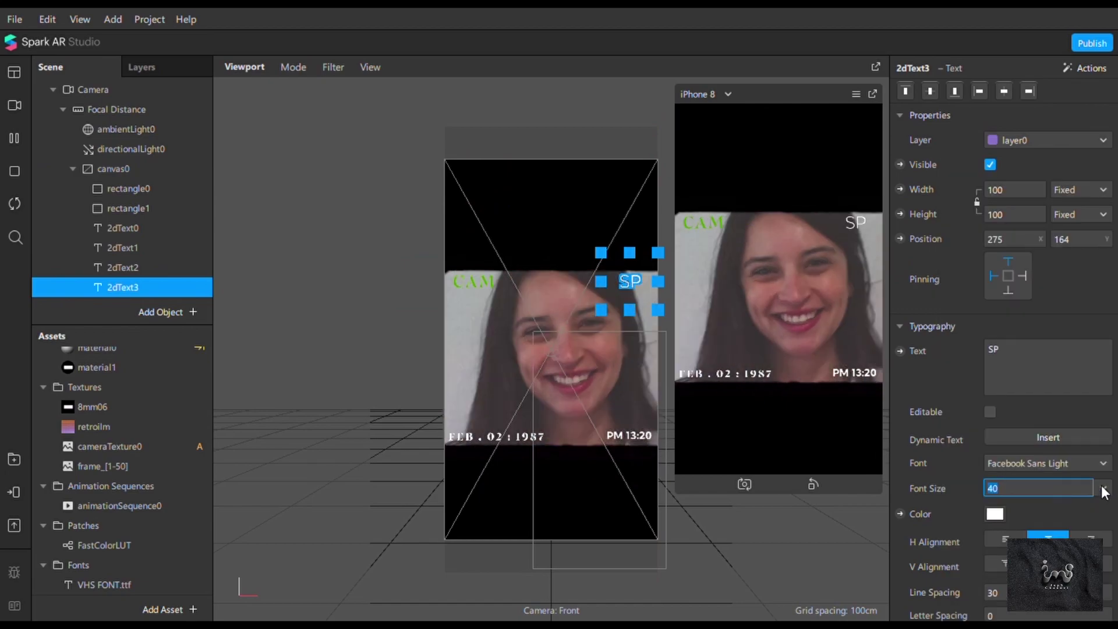
left_click(1039, 515)
left_click_drag(633, 287, 636, 279)
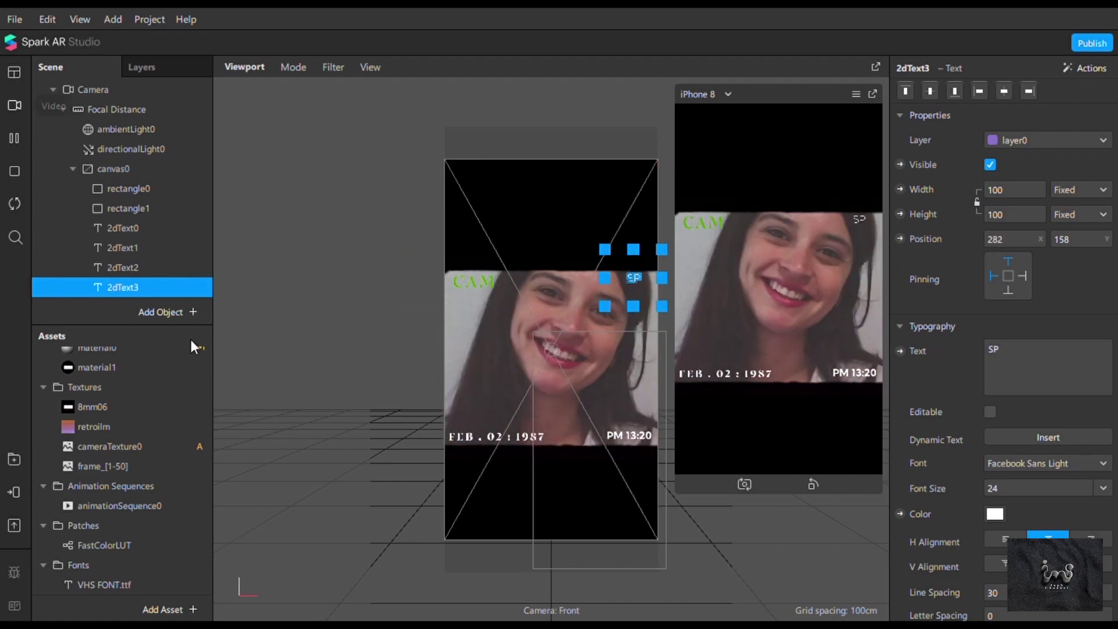
left_click(431, 531)
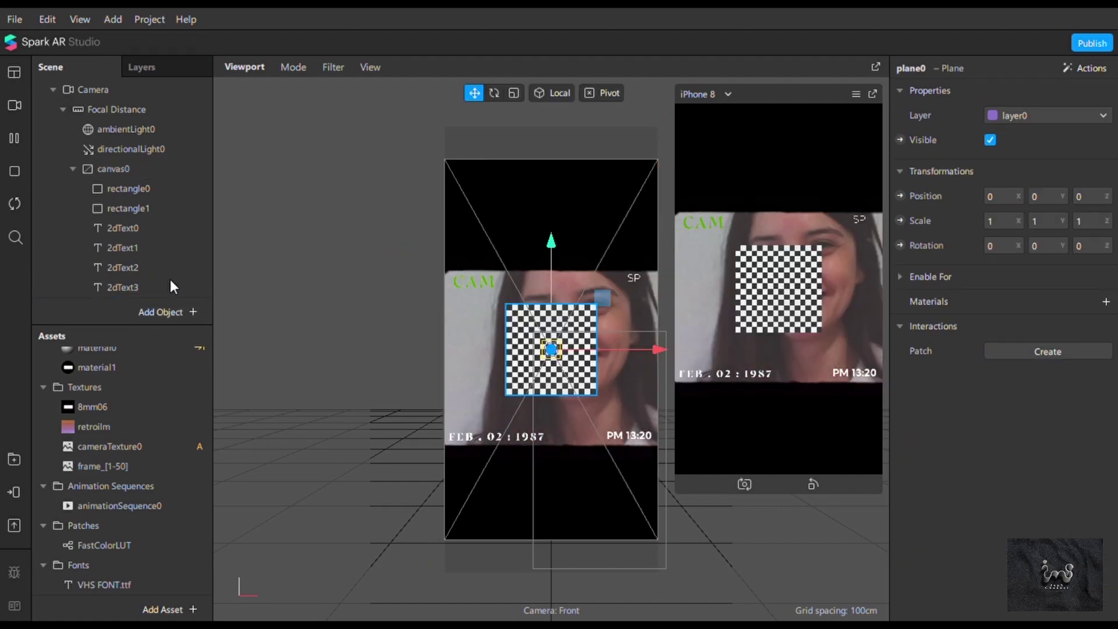
Assign plane0 a new Flat material using animationSequence0 texture with Screen blend mode.
scroll(169, 286, "down", 1)
left_click(1106, 301)
left_click(1005, 369)
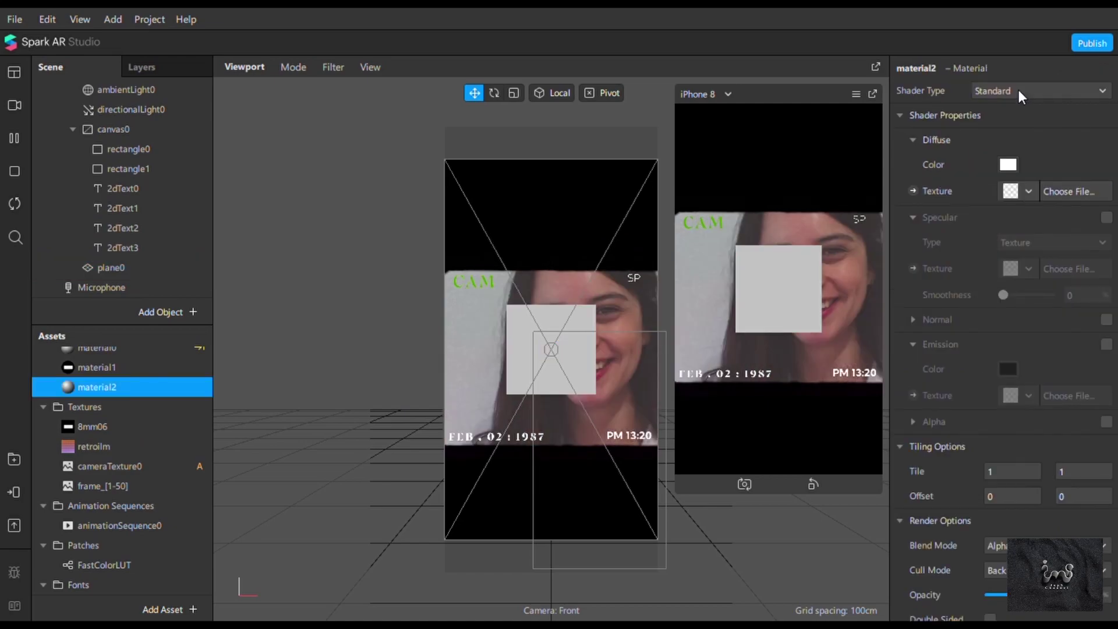
left_click(1019, 90)
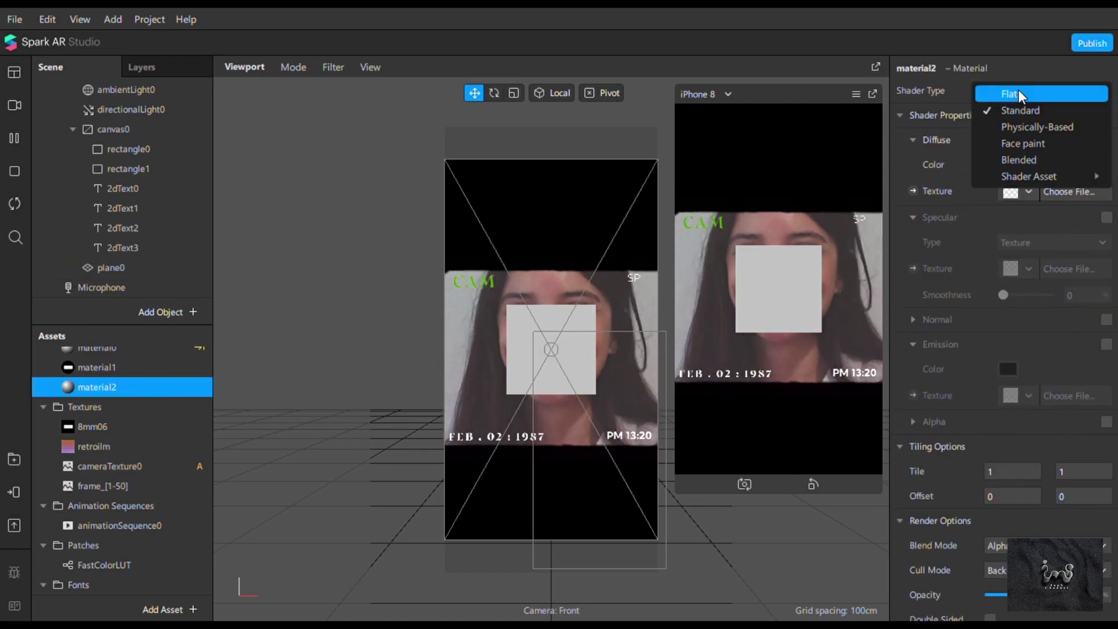
left_click(1029, 186)
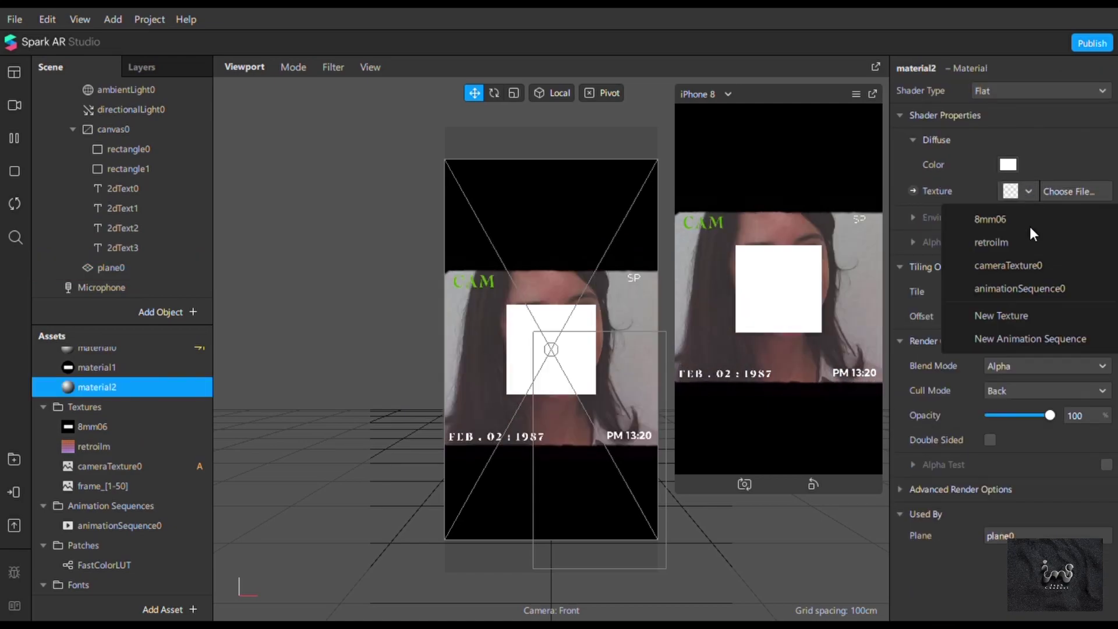
left_click(1016, 287)
left_click(1048, 366)
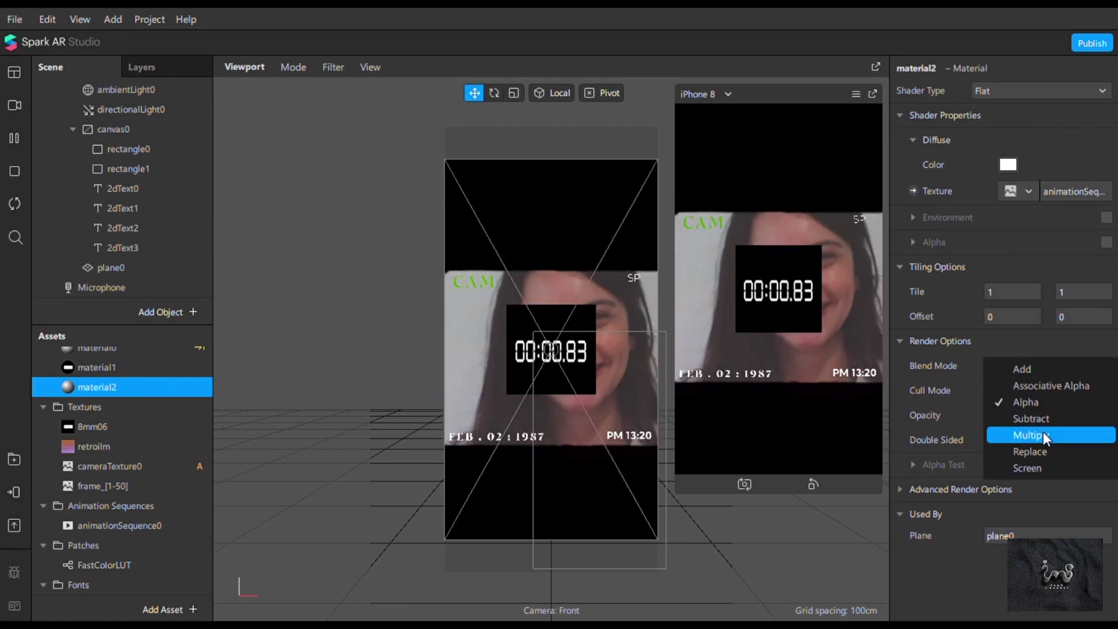
left_click(1043, 432)
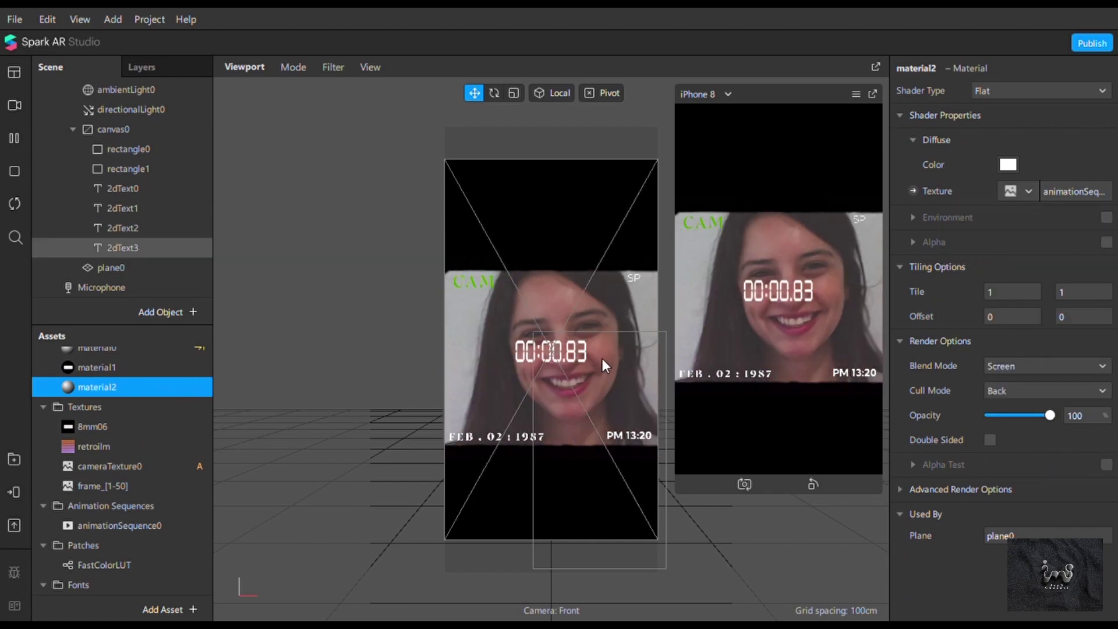
left_click(586, 356)
Move the timer plane right, shrink it to about two-thirds, and raise it.
left_click_drag(655, 325, 731, 325)
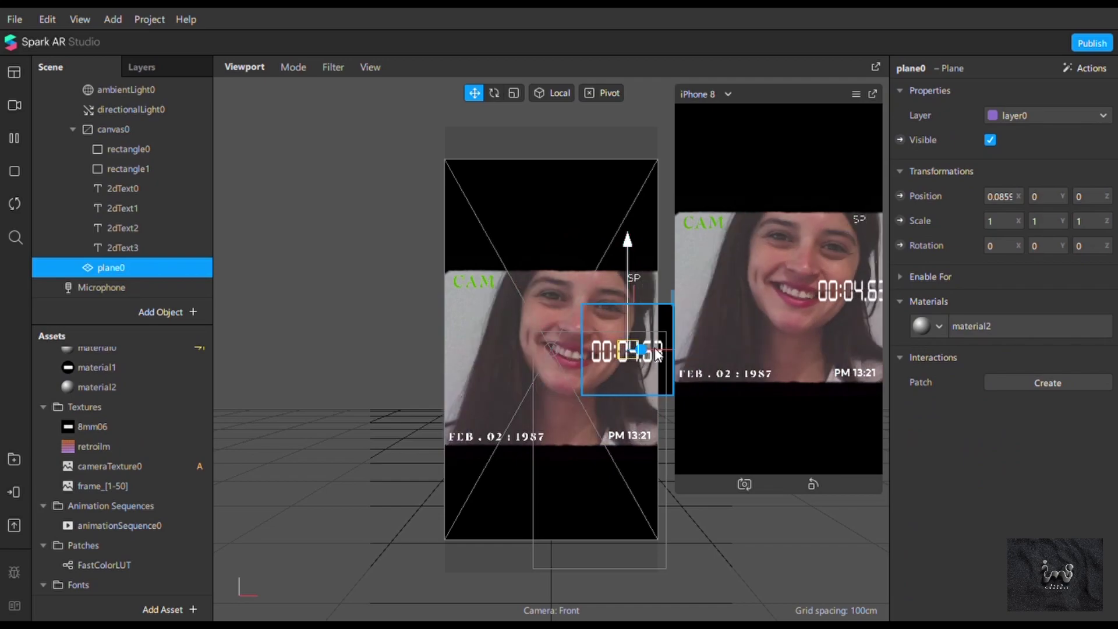
left_click_drag(653, 350, 642, 350)
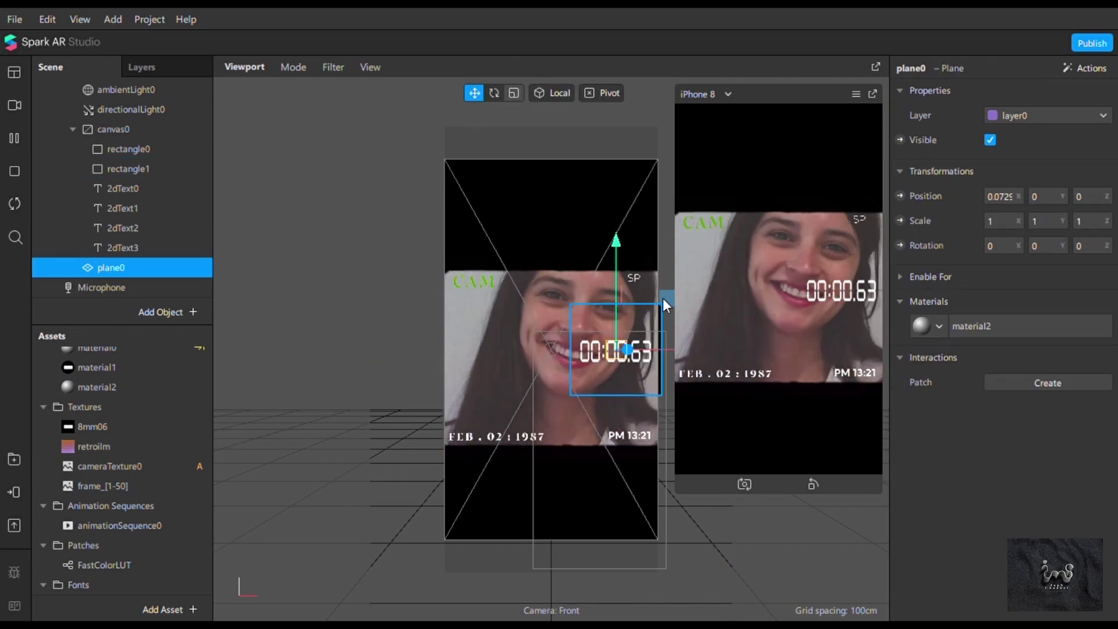
left_click(514, 94)
left_click_drag(664, 299, 646, 313)
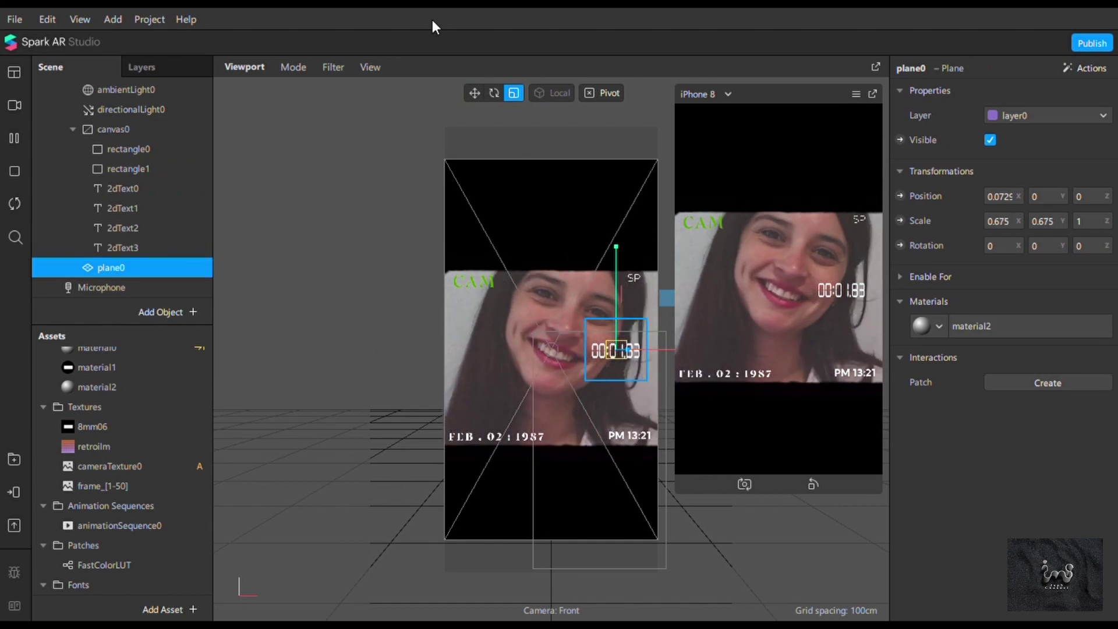
left_click(474, 93)
left_click_drag(616, 240, 616, 190)
left_click_drag(654, 301, 610, 299)
Scale the timer plane to about half and place it under SP in the top-right.
left_click(514, 93)
left_click(475, 93)
left_click(514, 93)
left_click_drag(653, 247, 642, 260)
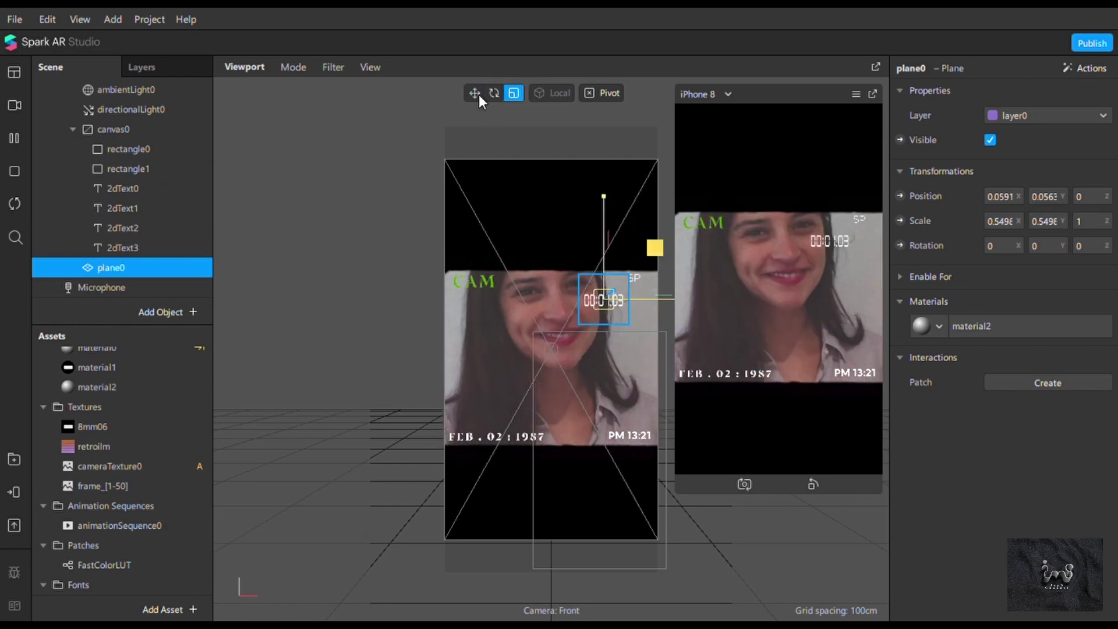
left_click(476, 93)
left_click_drag(624, 299, 634, 250)
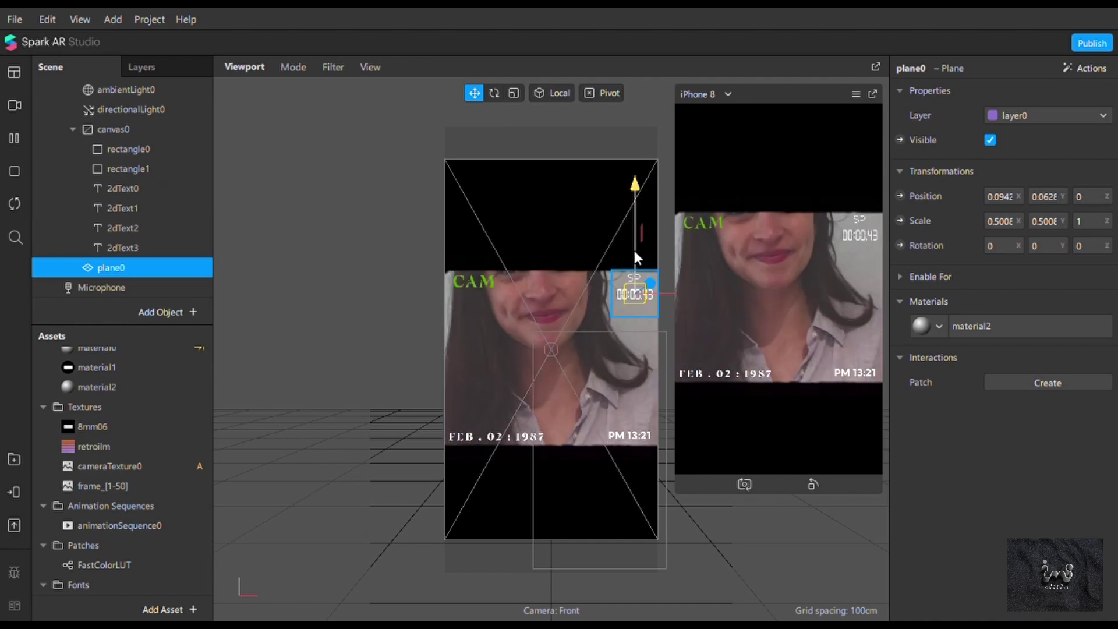
Resize the phone preview and zoom the viewport out to frame the scene.
left_click_drag(681, 498, 607, 616)
left_click(369, 67)
left_click(631, 331)
scroll(632, 331, "down", 10)
left_click(653, 324)
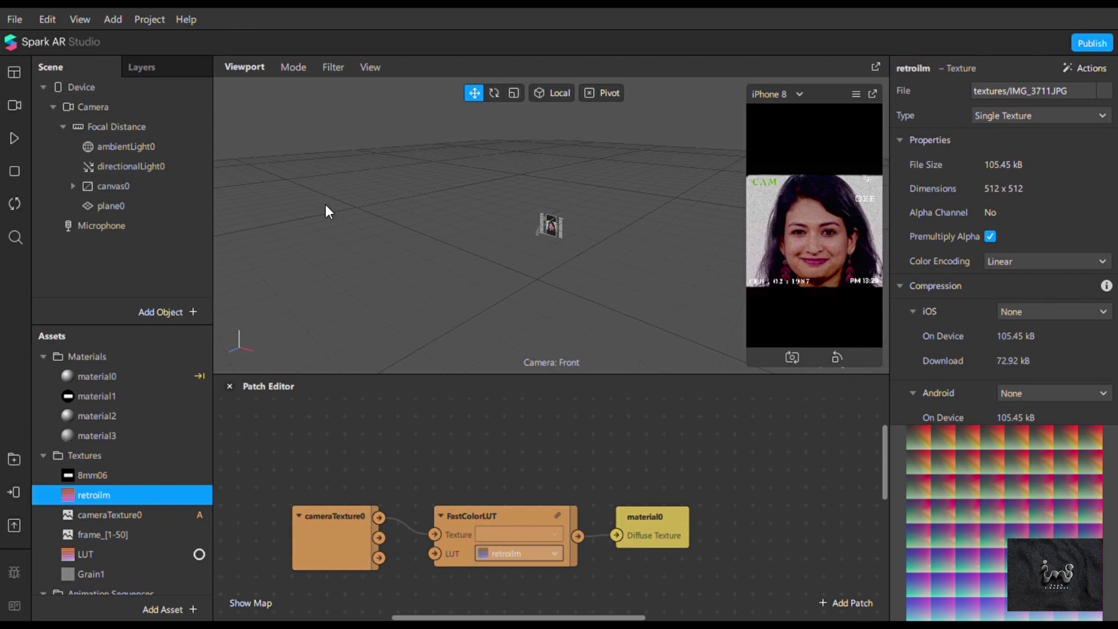
Hide the Patch Editor from the View menu and press Play to run the preview.
left_click(76, 20)
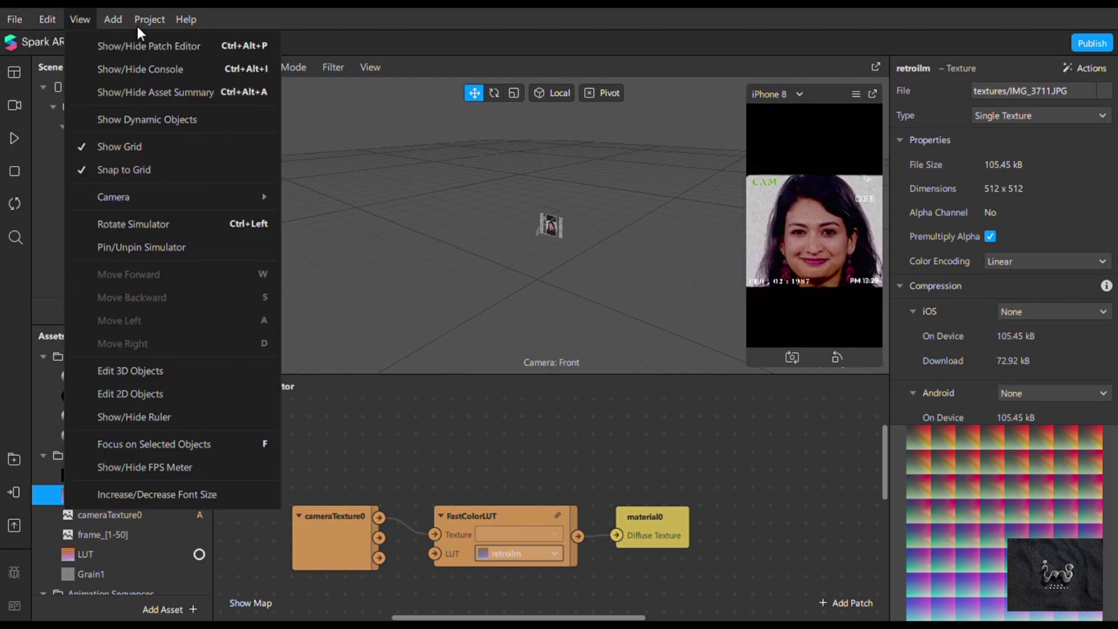
mouse_move(141, 37)
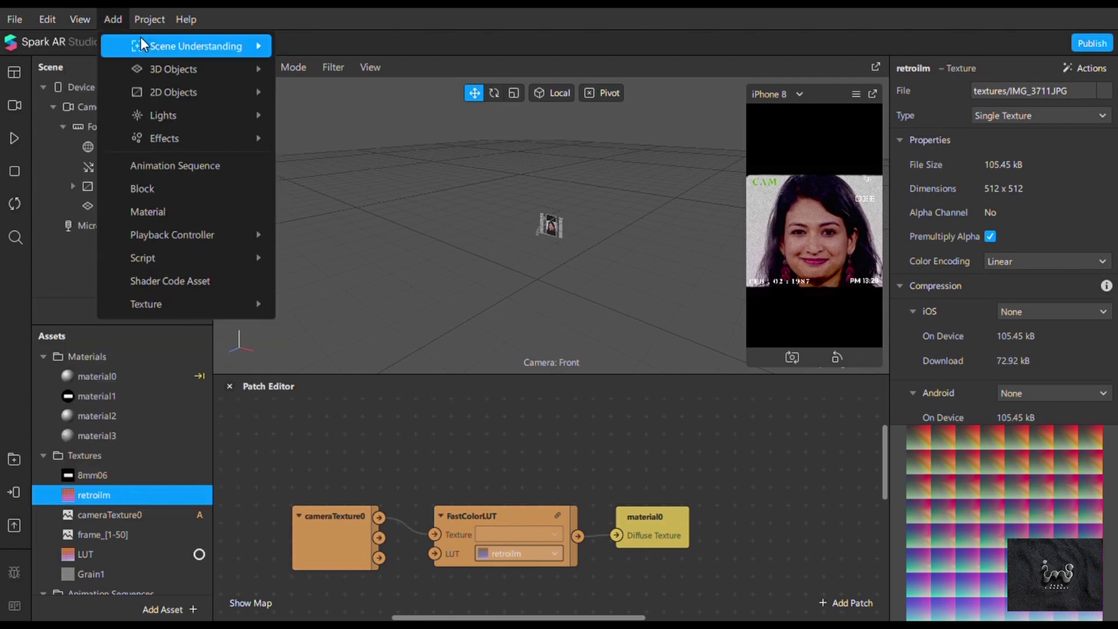
mouse_move(90, 26)
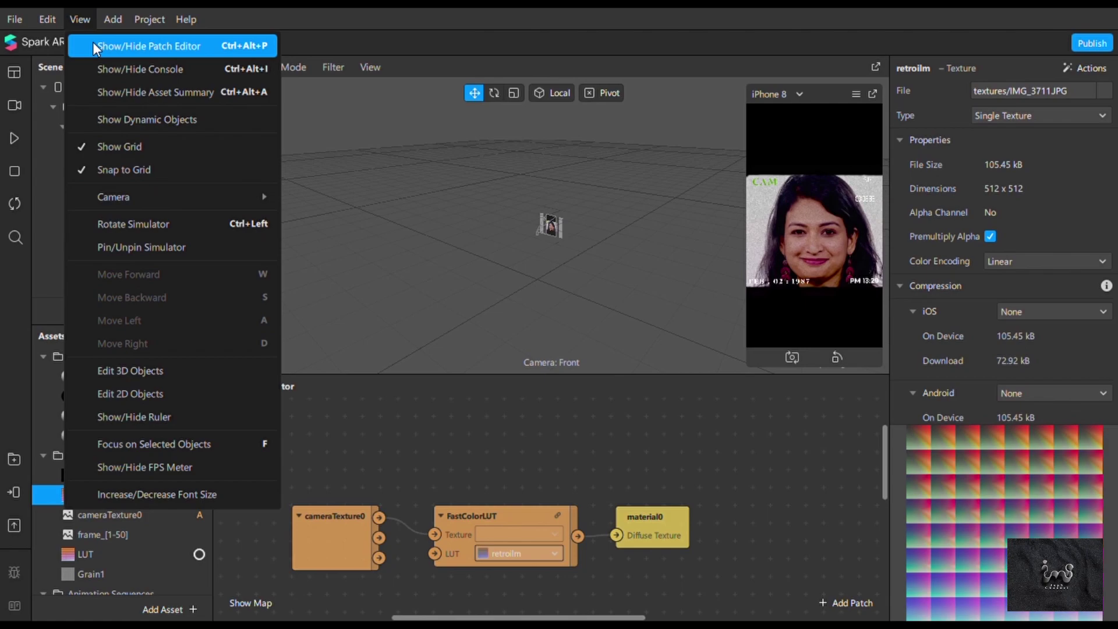
key("Return")
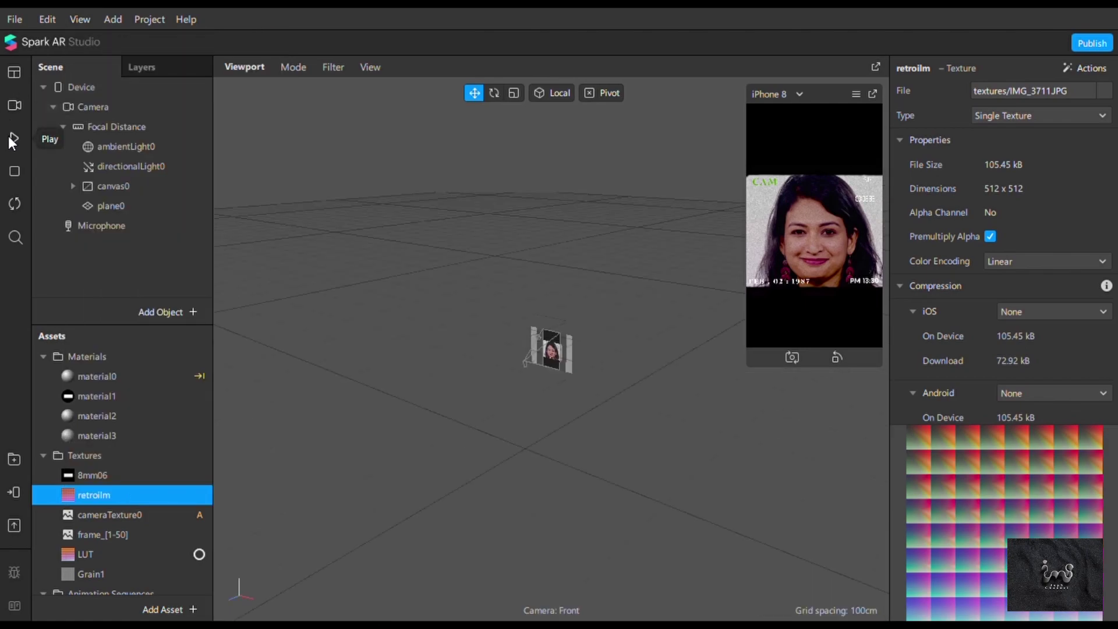
left_click(25, 137)
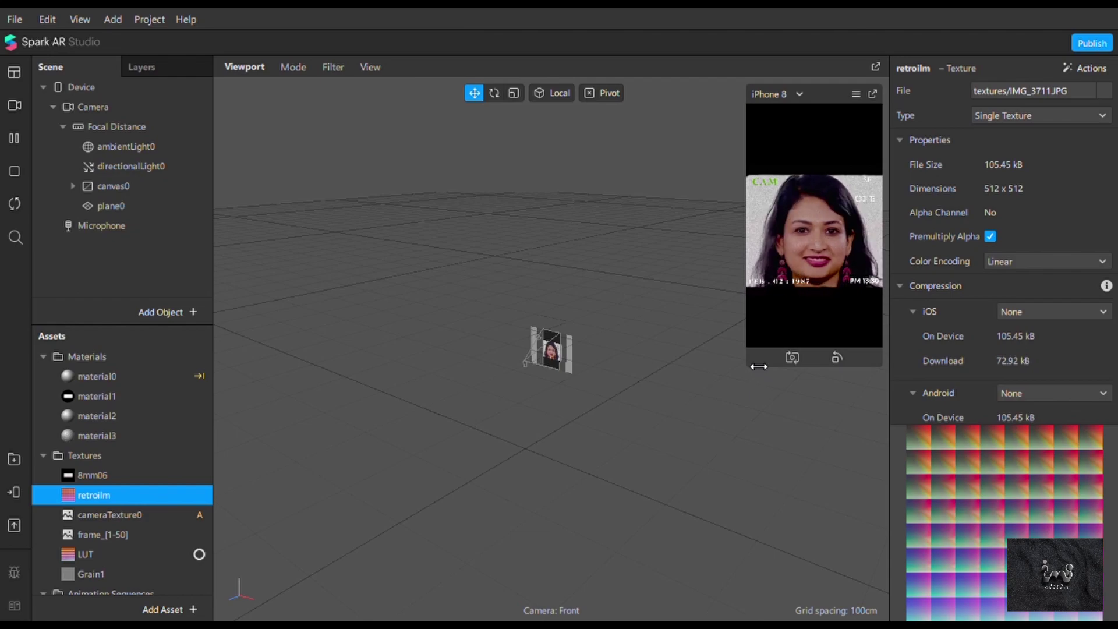
Drag the simulator's corner outward to make the iPhone 8 preview larger.
left_click_drag(552, 525, 457, 586)
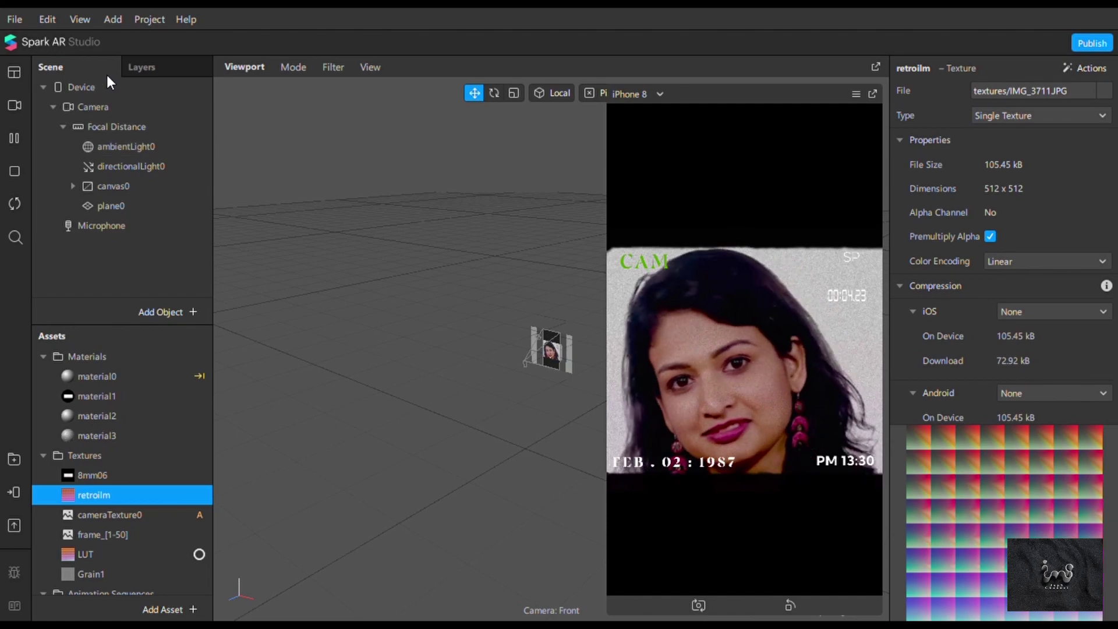
Switch to the short-haired woman's video and nudge the timer plane left and up.
left_click(22, 101)
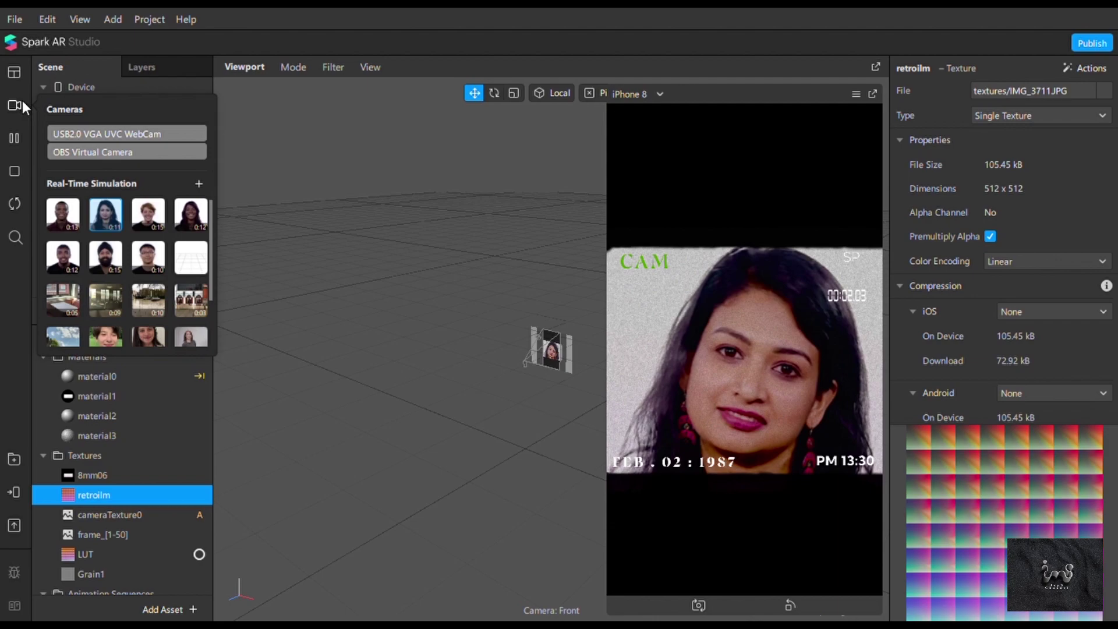
left_click(114, 340)
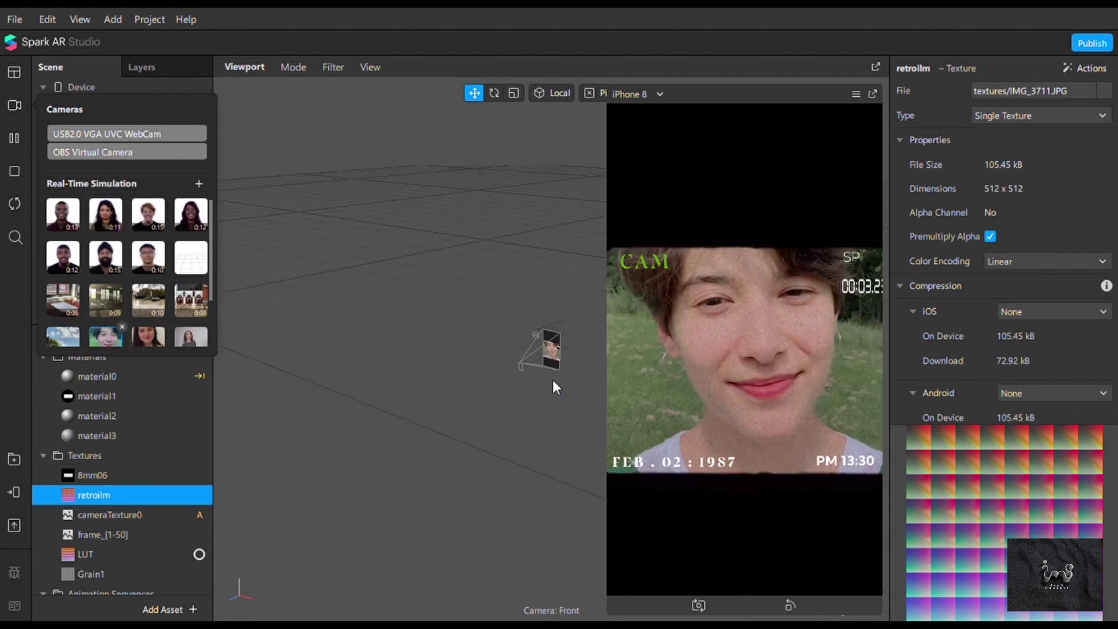
left_click(554, 384)
scroll(554, 385, "up", 5)
left_click(371, 68)
left_click(401, 213)
left_click(586, 333)
left_click_drag(588, 331, 571, 303)
left_click(454, 262)
scroll(408, 326, "down", 5)
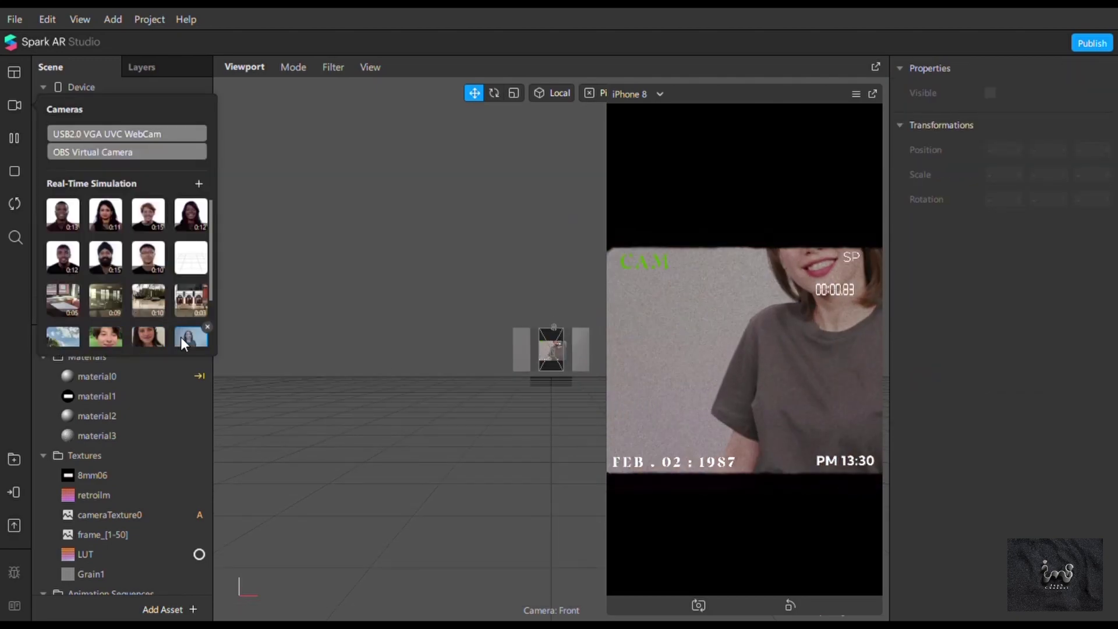
Preview the filter on the tree landscape, storefront, and park scene videos.
left_click(61, 338)
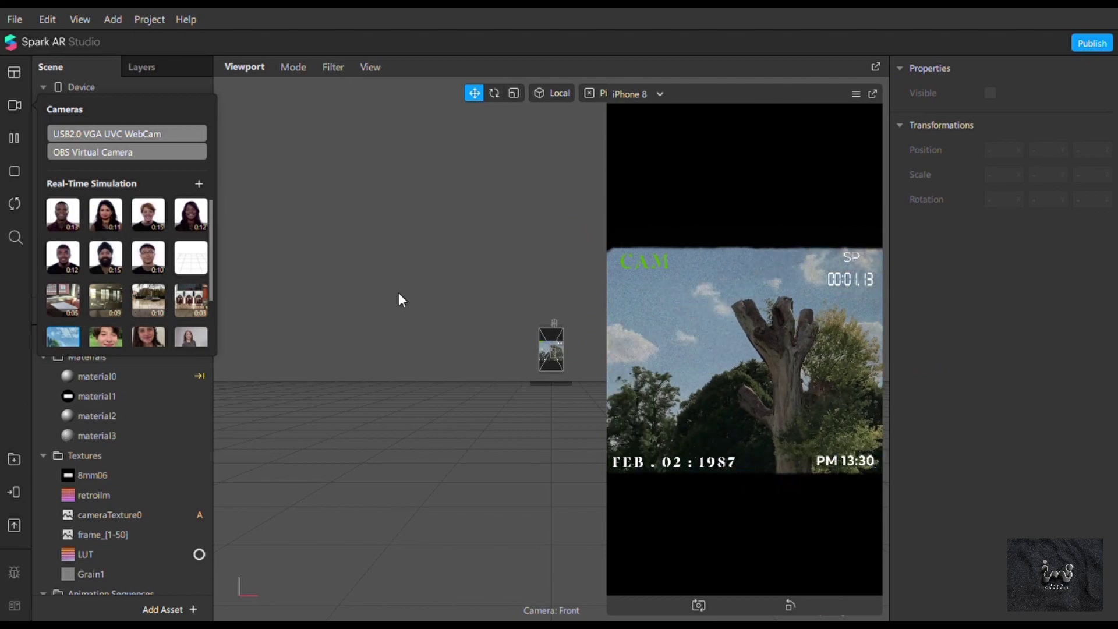
left_click(191, 297)
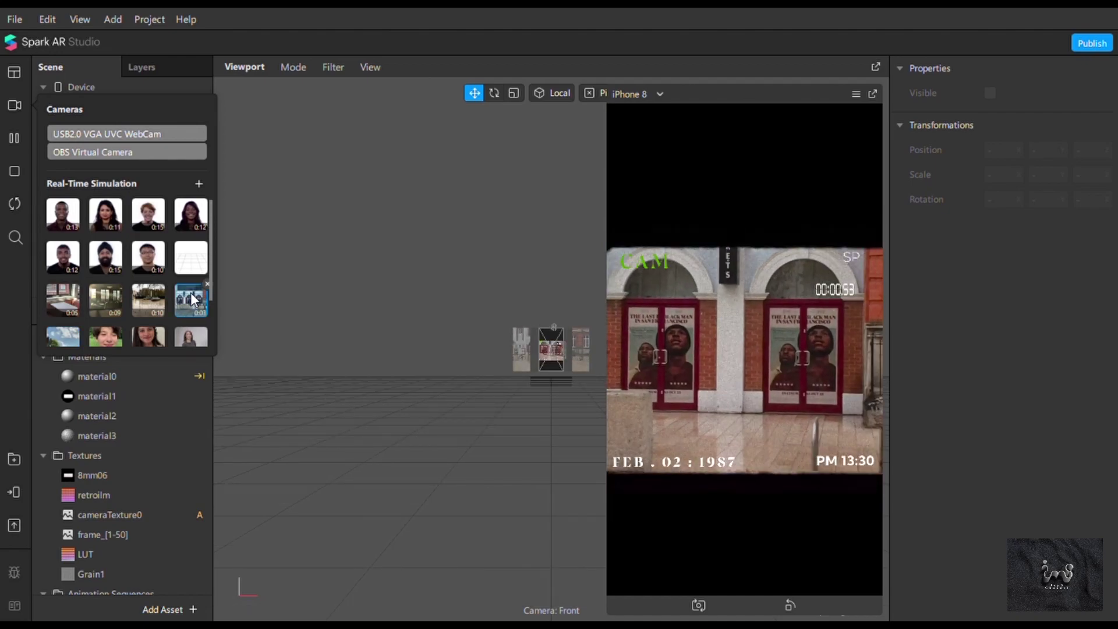
left_click(150, 299)
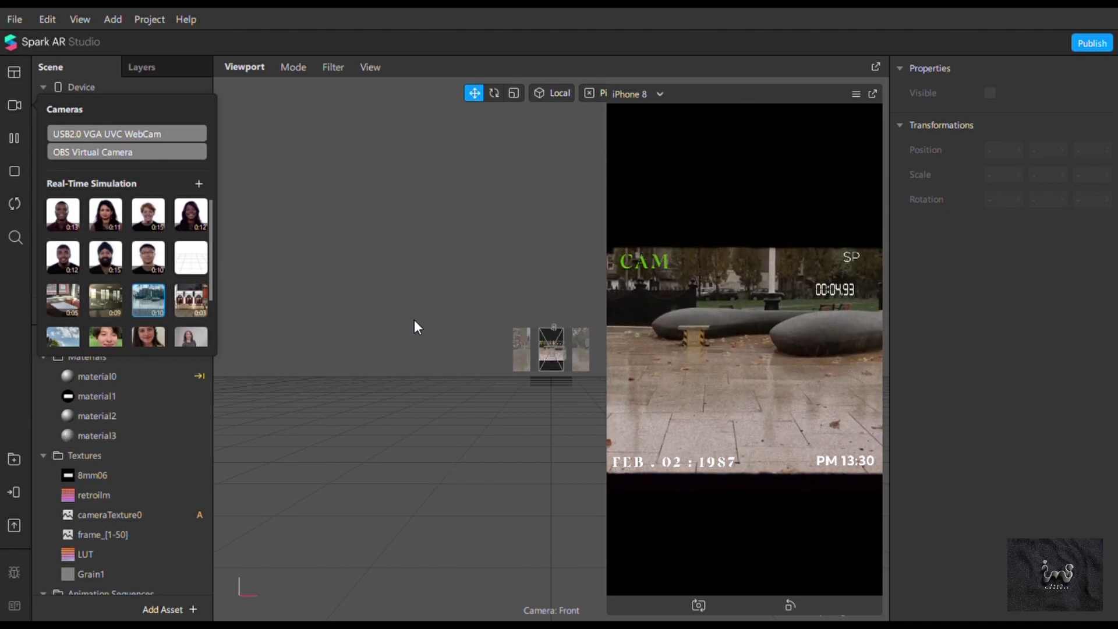
Nudge the timer plane to 0.0875, 0.0637 and preview the short-haired woman's video.
left_click(340, 348)
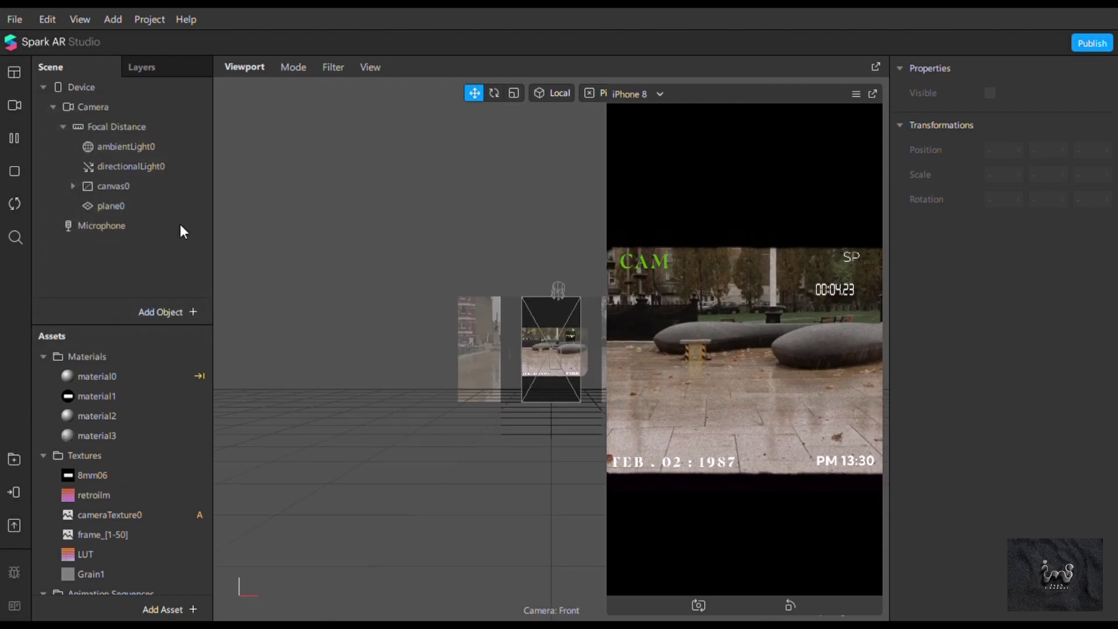
left_click(574, 333)
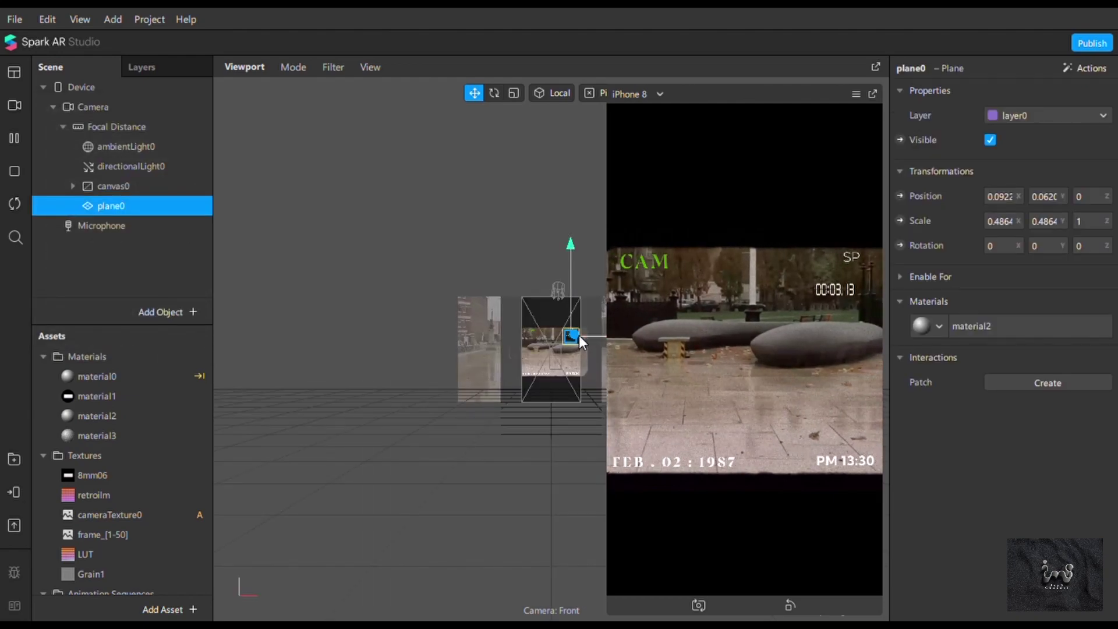
left_click_drag(581, 338, 582, 334)
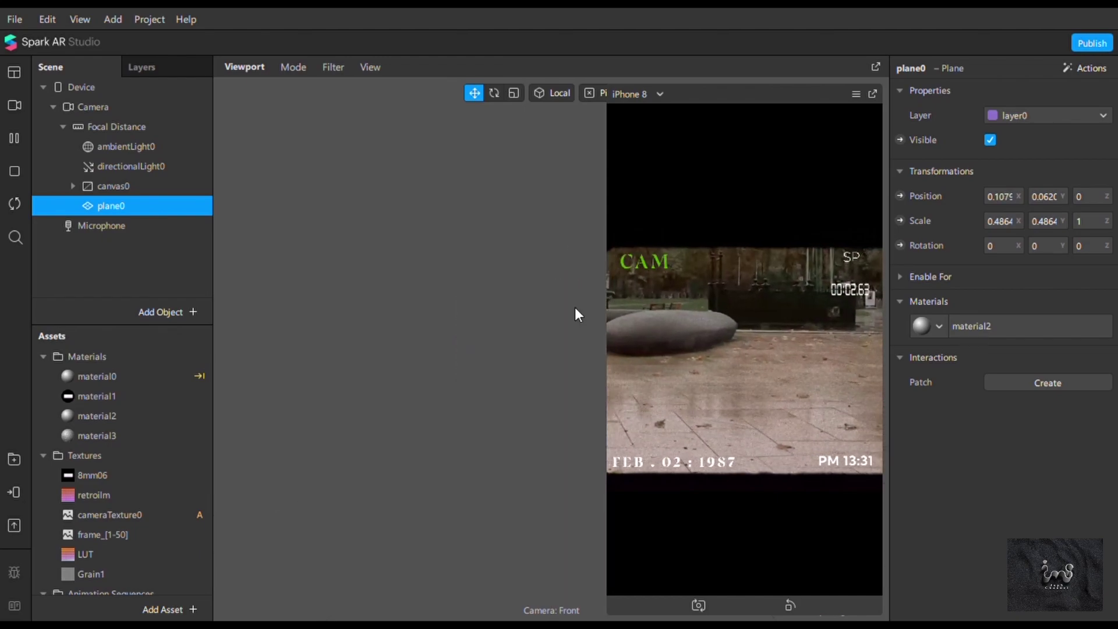
left_click_drag(574, 307, 575, 305)
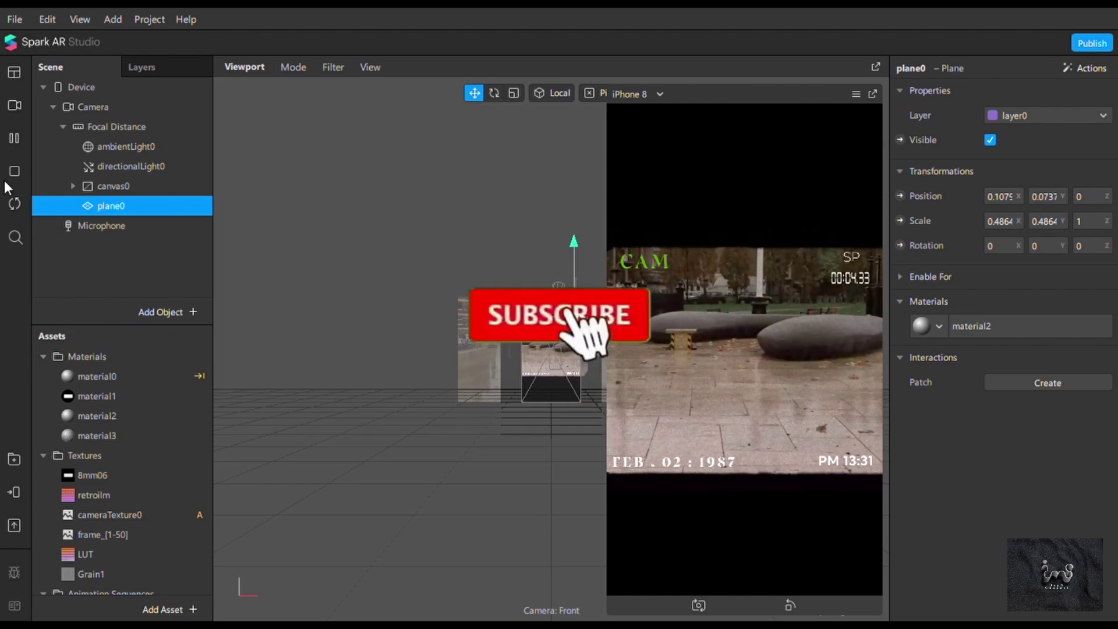
left_click(25, 111)
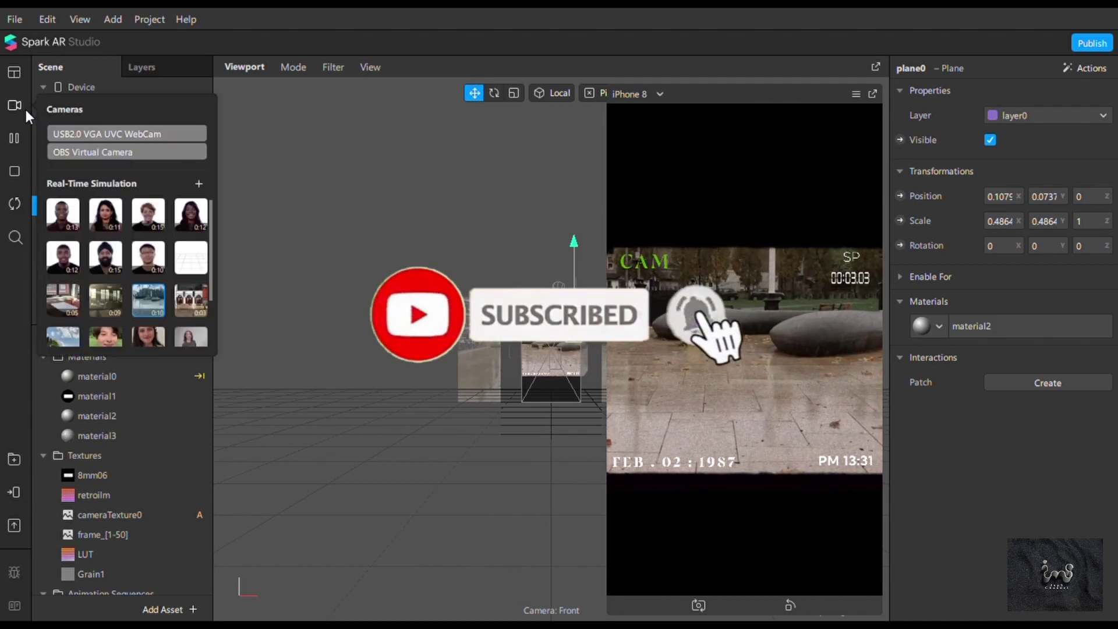
left_click(103, 337)
left_click_drag(574, 289, 572, 293)
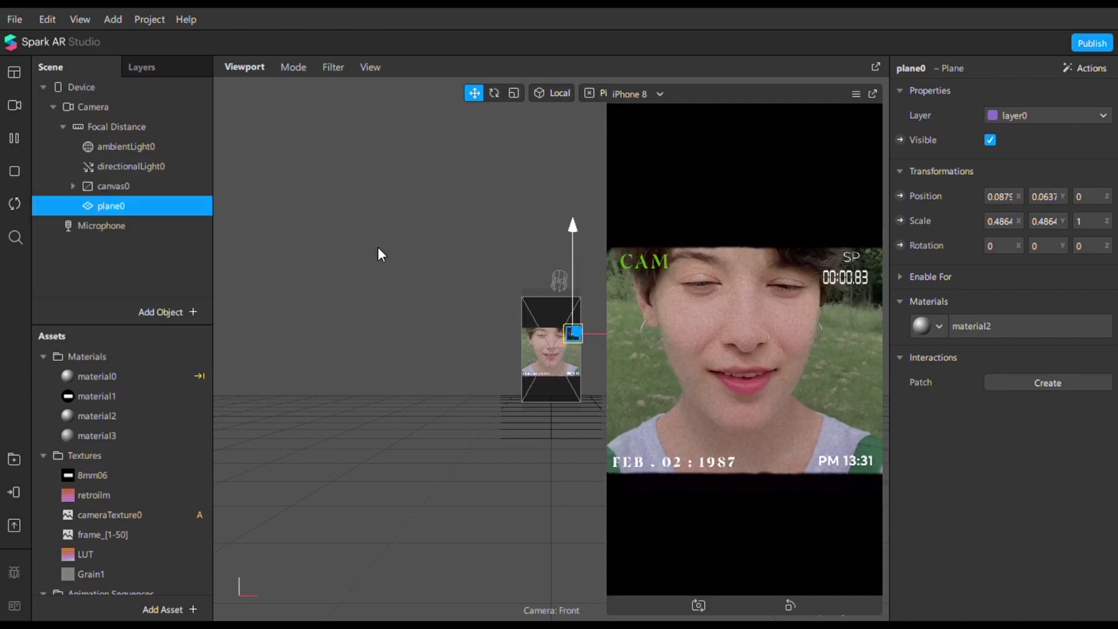
left_click(378, 248)
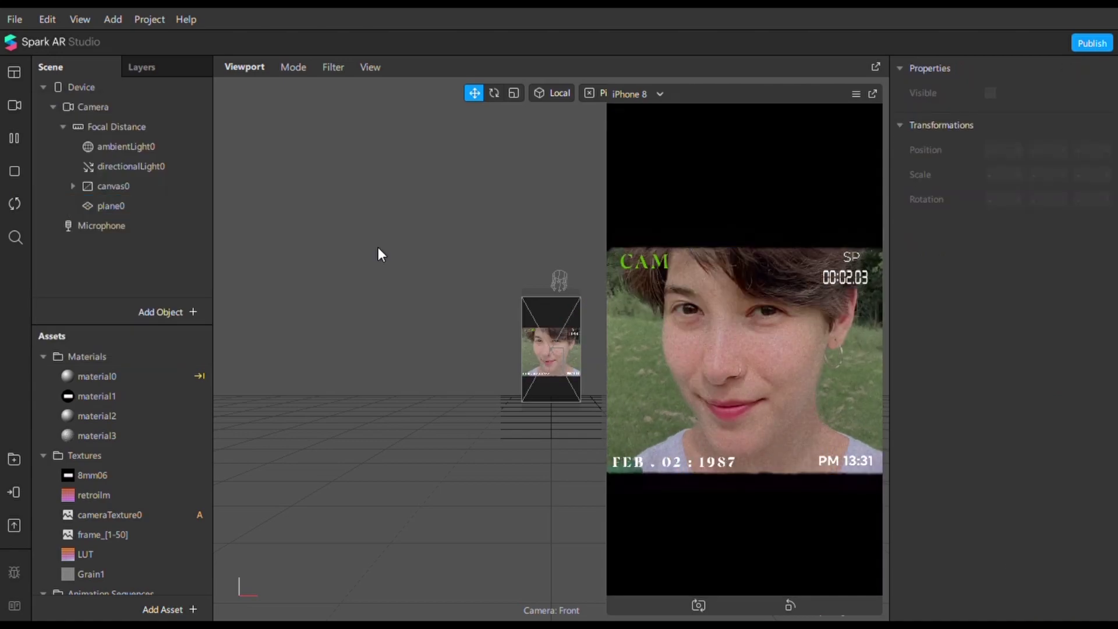
Cycle the preview through the crossed-arms woman, short-haired woman, park, and red-door arches videos.
left_click(15, 492)
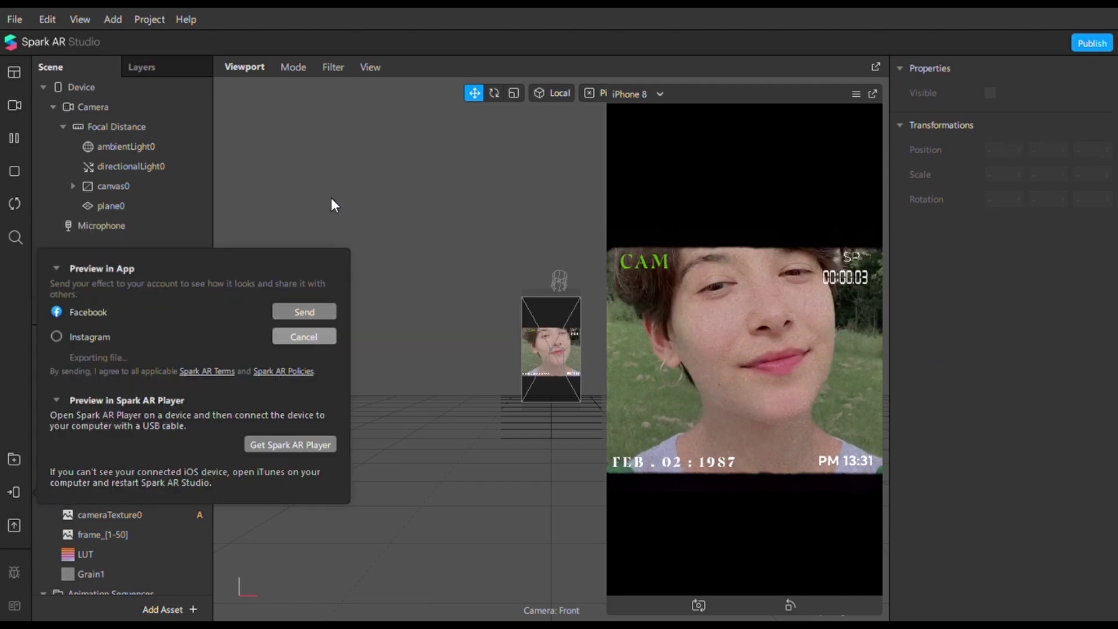
left_click(15, 106)
left_click(185, 336)
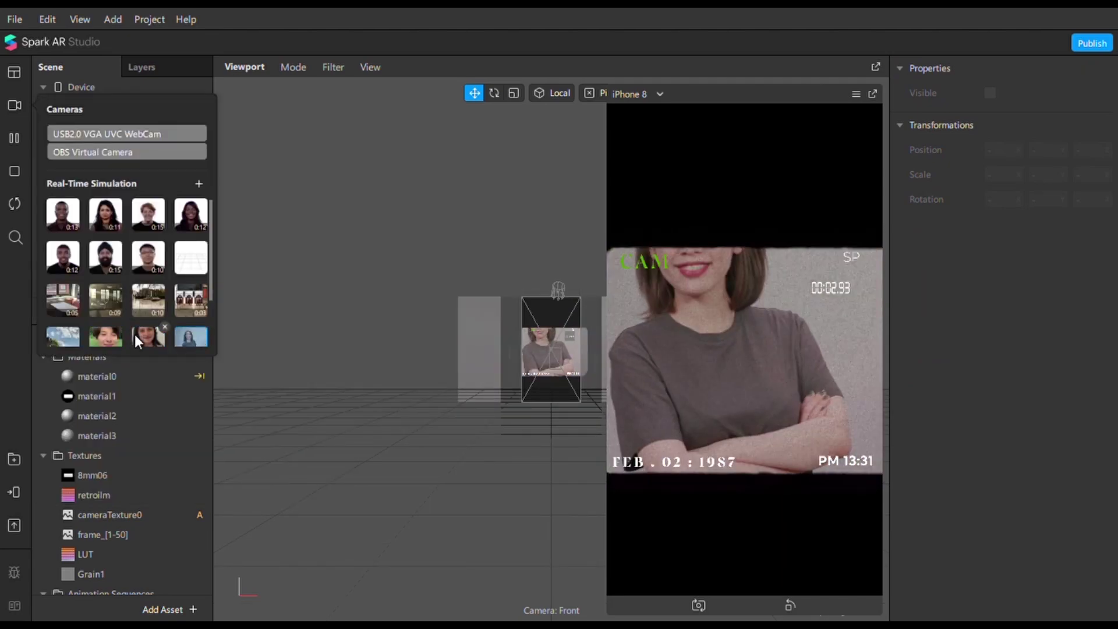
left_click(98, 334)
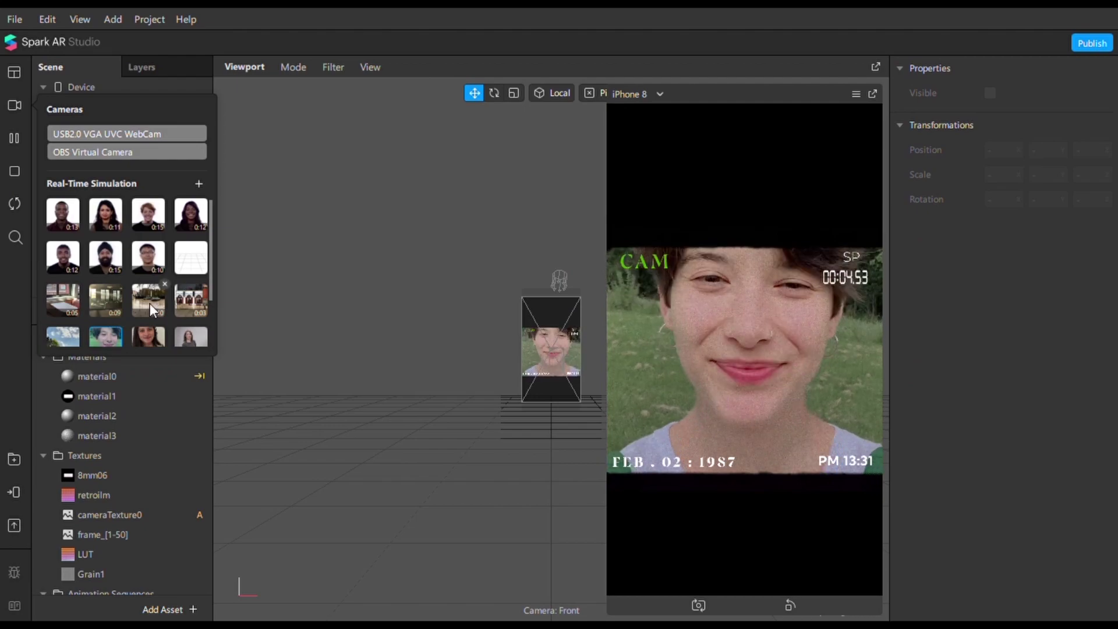
left_click(149, 303)
left_click(194, 300)
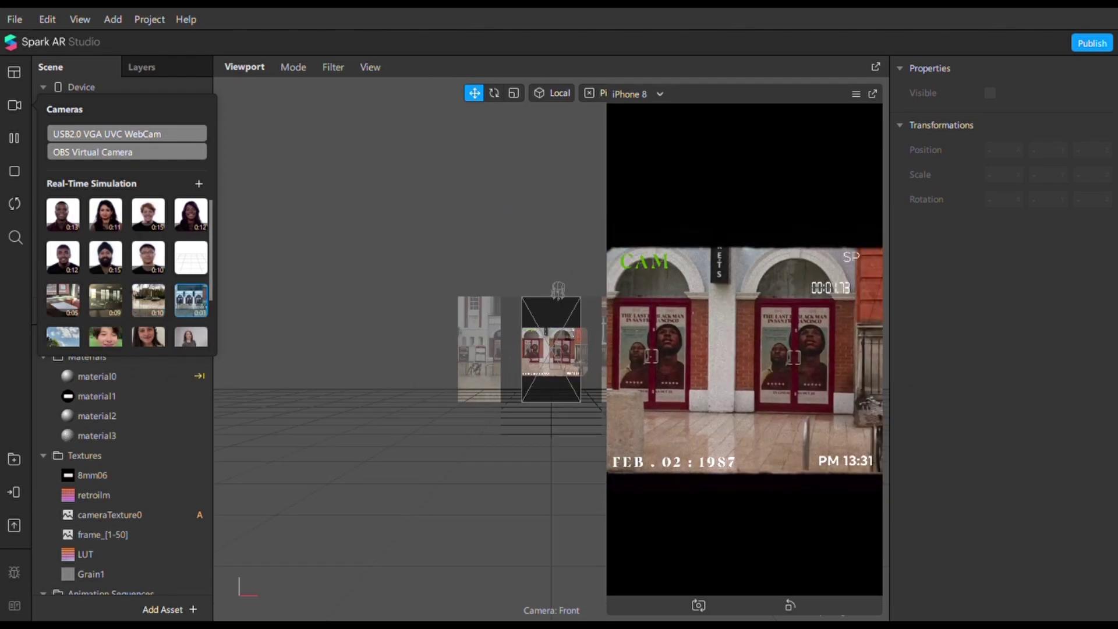